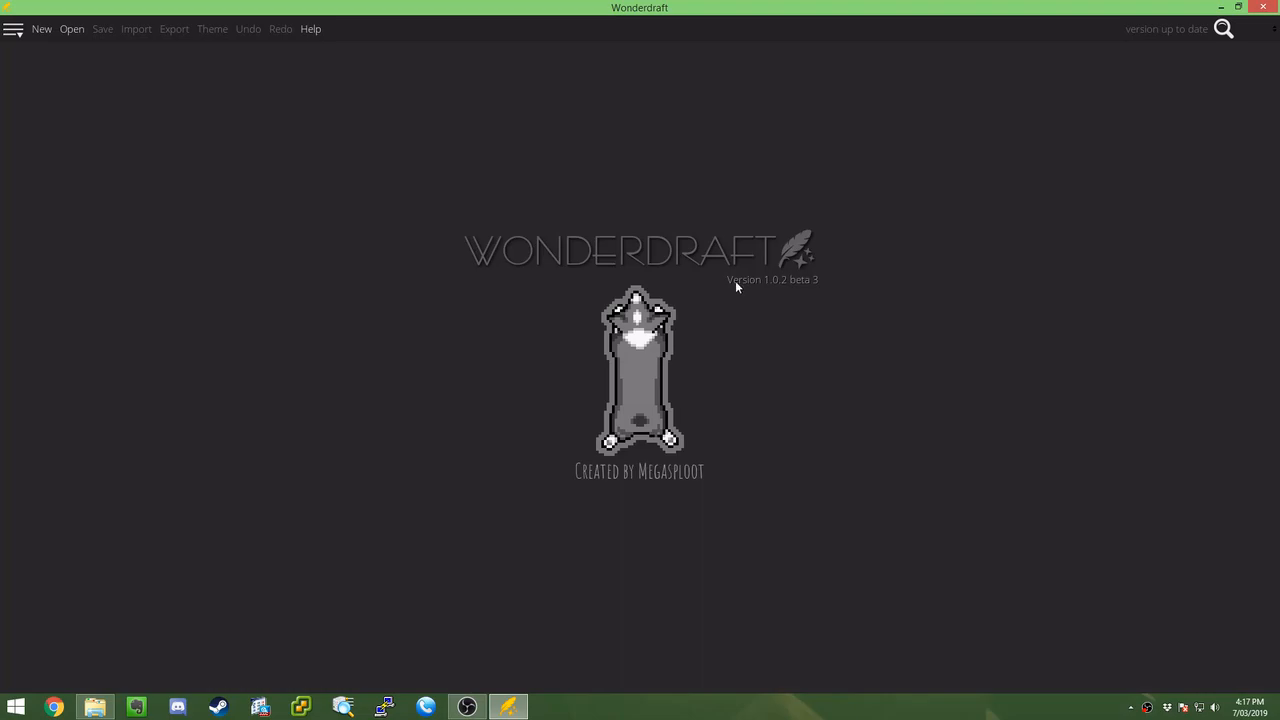
- Create a new landscape map from the Full HD 1080p template with the Paper theme
click(41, 32)
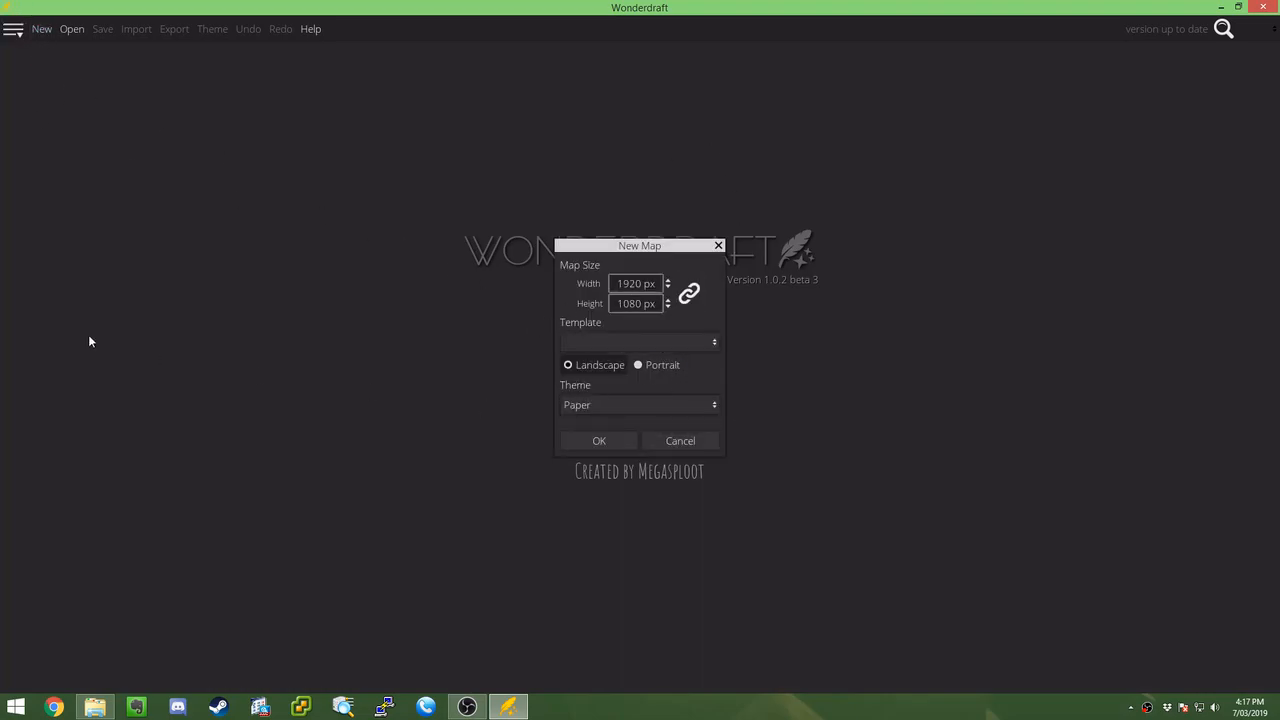
click(716, 340)
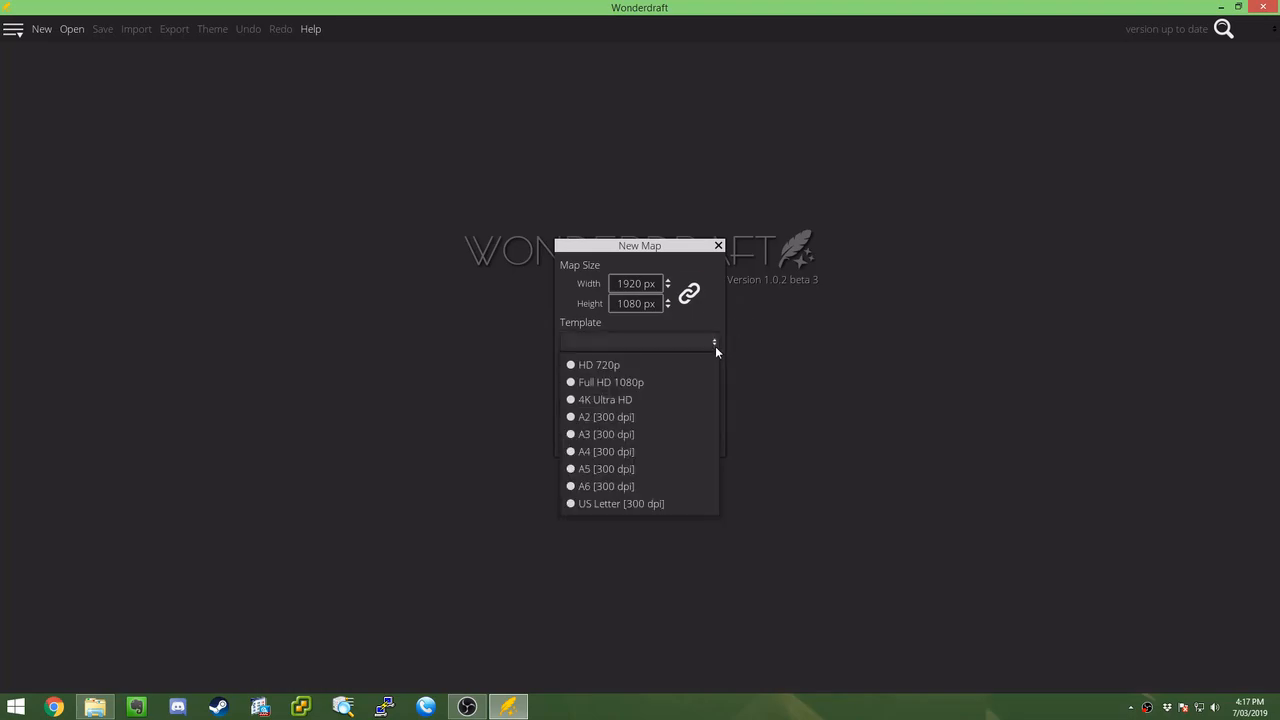
click(637, 385)
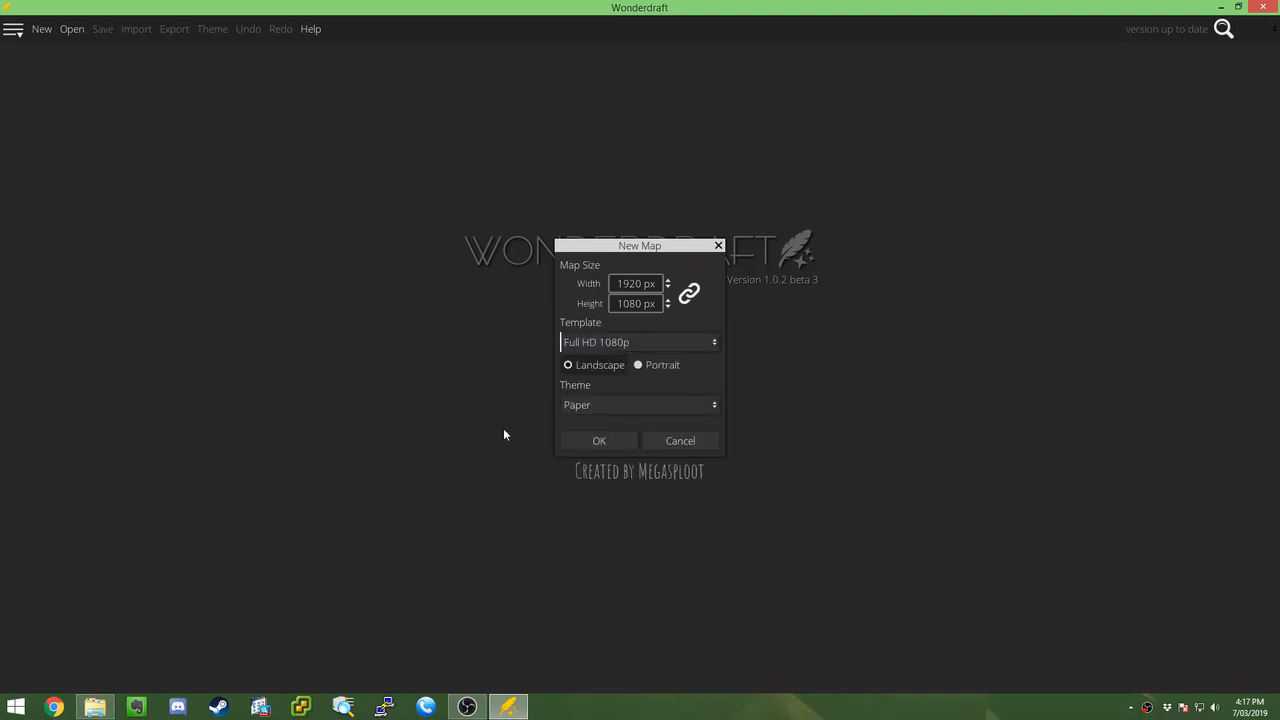
click(602, 441)
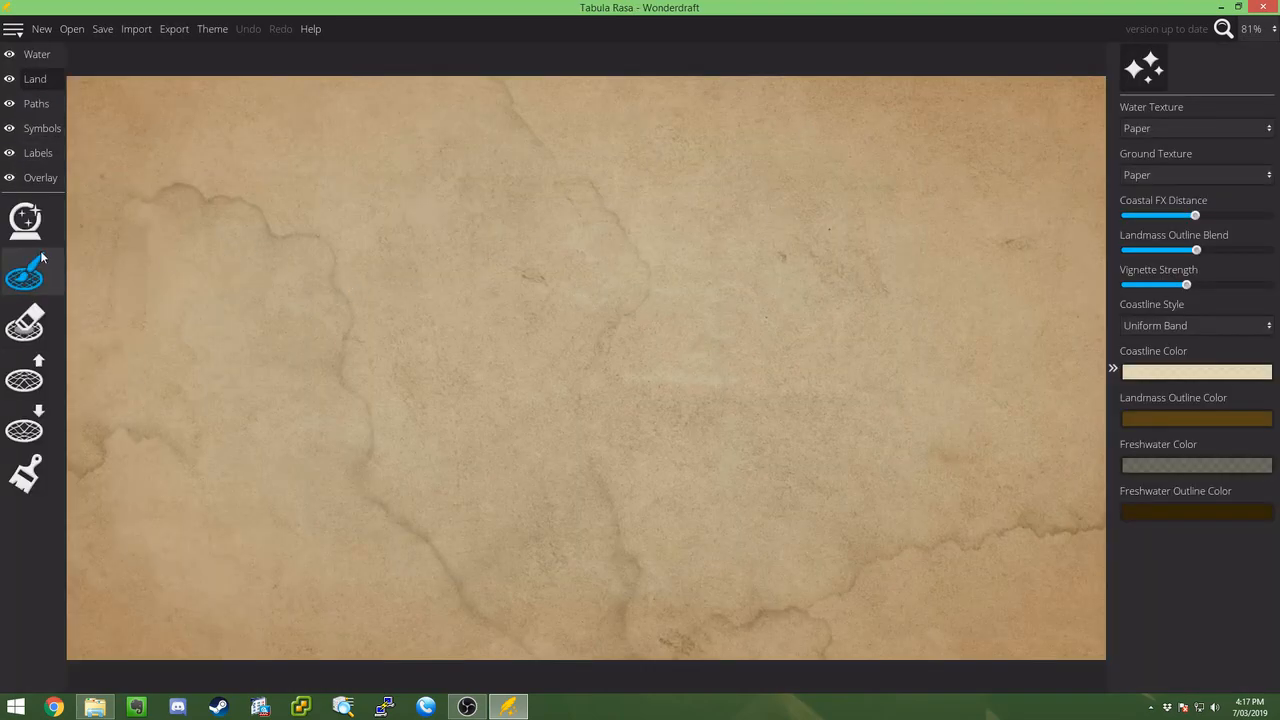
- Generate a random landmass with the World pattern, then regenerate it once for a different layout
click(25, 222)
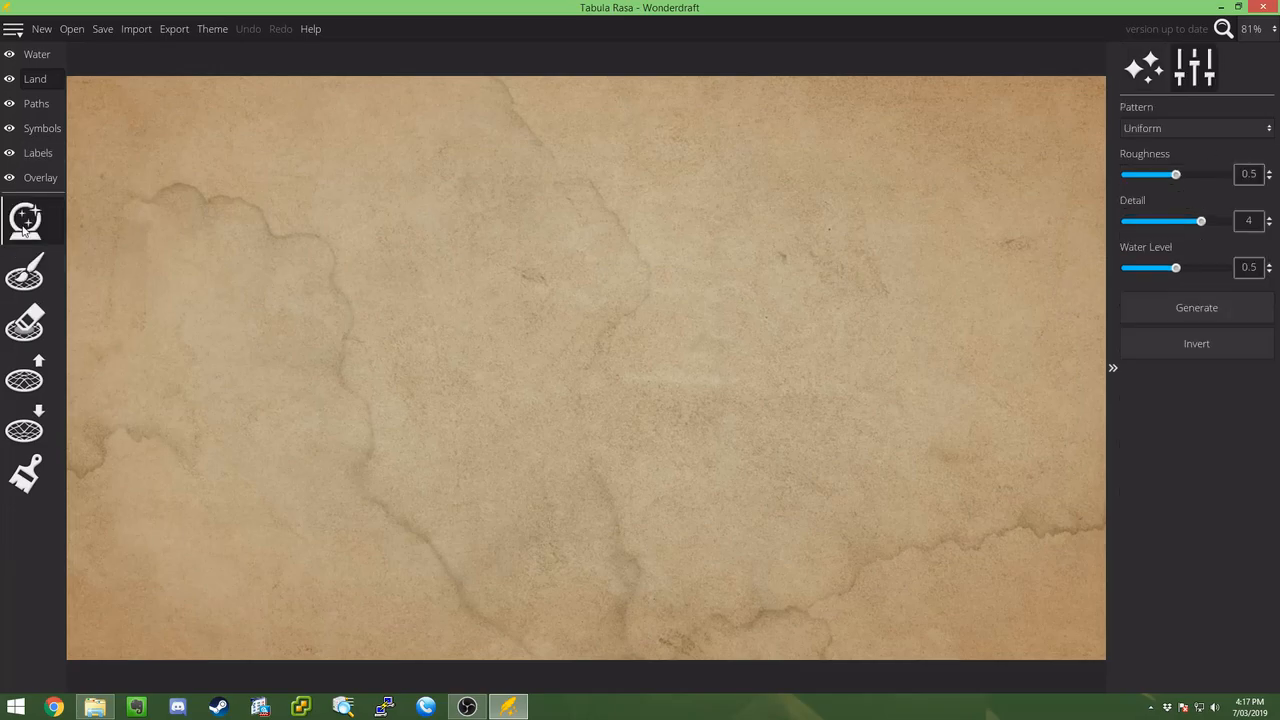
click(1229, 130)
click(1180, 221)
click(1170, 309)
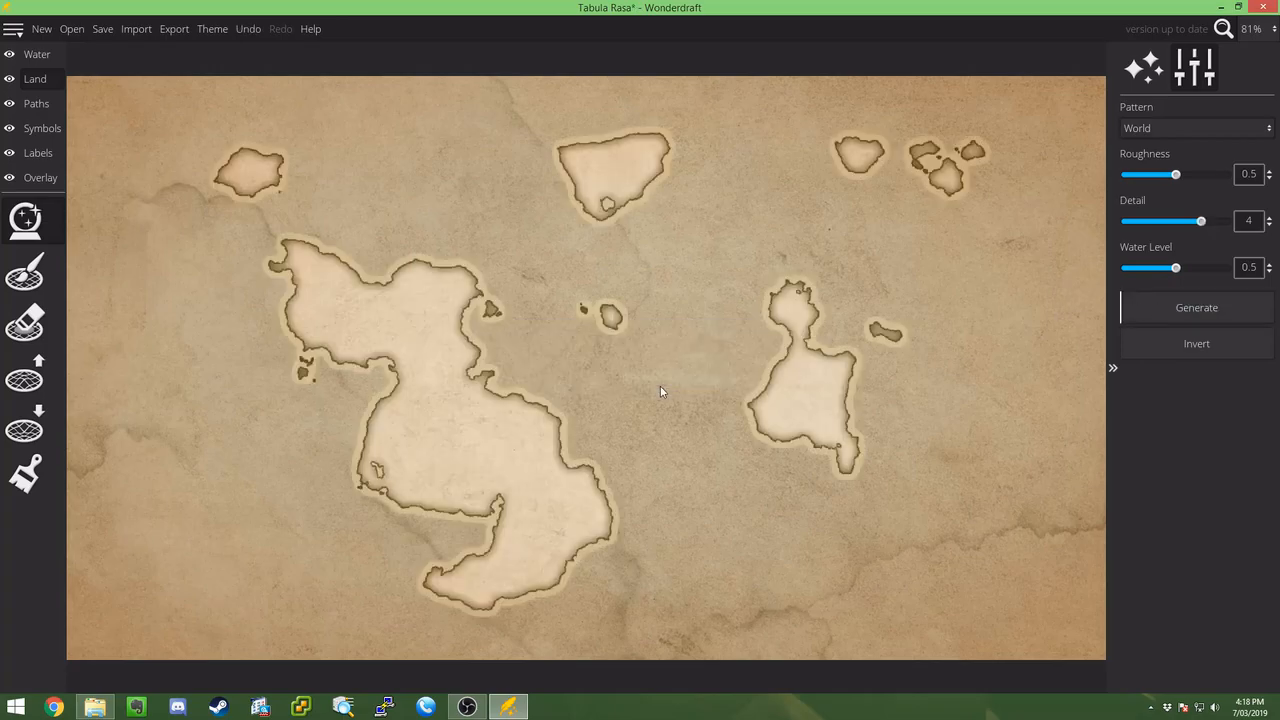
click(1213, 306)
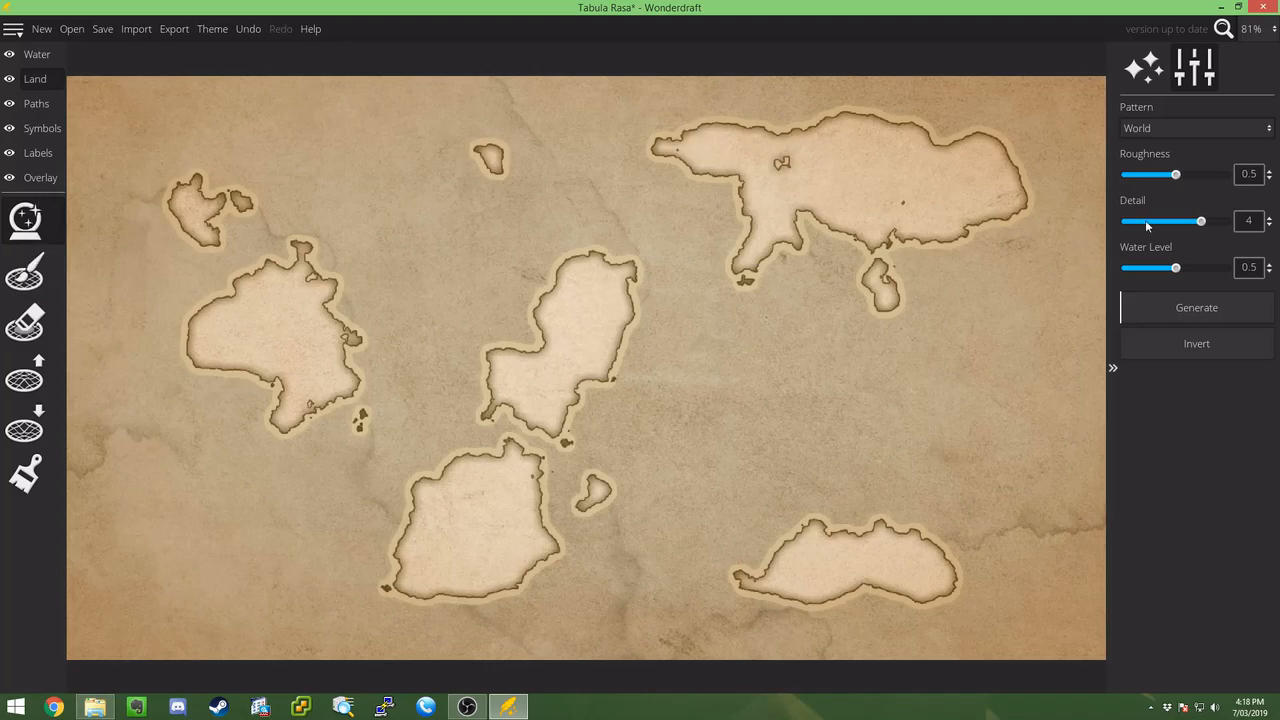
- Raise land to join the central landmass to the northeastern one with a narrow passage and fill the northeastern lake
click(34, 378)
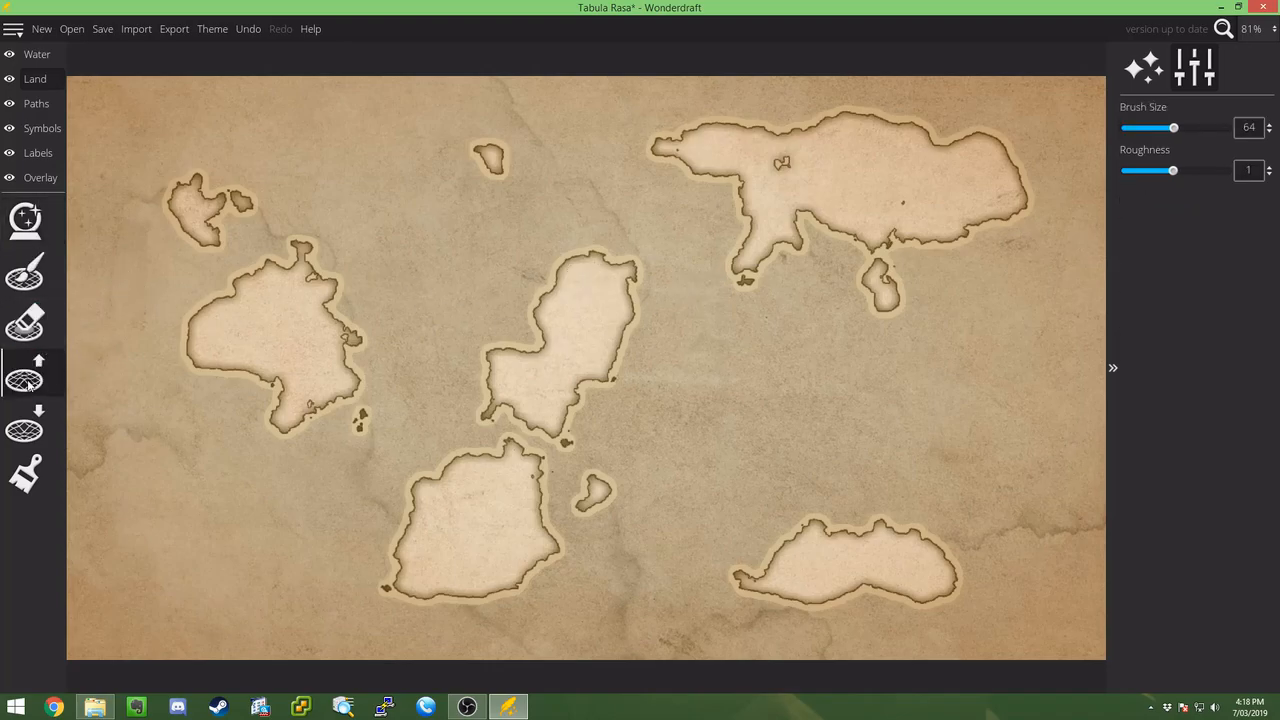
mouse_move(622, 287)
mouse_down()
mouse_move(723, 257)
mouse_move(652, 270)
mouse_up()
mouse_move(735, 275)
mouse_down()
mouse_move(788, 234)
mouse_move(779, 161)
mouse_up()
- Raise a passage south from the northeastern landmass and enlarge the islet there into a wide chamber, smoothing its edges with brush size 72
mouse_move(894, 212)
mouse_down()
mouse_move(880, 286)
mouse_move(897, 309)
mouse_move(870, 355)
mouse_move(874, 342)
mouse_up()
scroll(886, 362, up, 8)
mouse_move(938, 373)
mouse_down()
mouse_move(852, 345)
mouse_move(875, 329)
mouse_move(884, 367)
mouse_move(862, 361)
mouse_move(921, 353)
mouse_move(905, 386)
mouse_move(874, 355)
mouse_move(933, 347)
mouse_move(870, 365)
mouse_move(899, 338)
mouse_move(878, 371)
mouse_move(804, 378)
mouse_move(852, 370)
mouse_move(853, 334)
mouse_move(825, 351)
mouse_move(871, 320)
mouse_up()
scroll(871, 323, down, 5)
scroll(878, 311, down, 2)
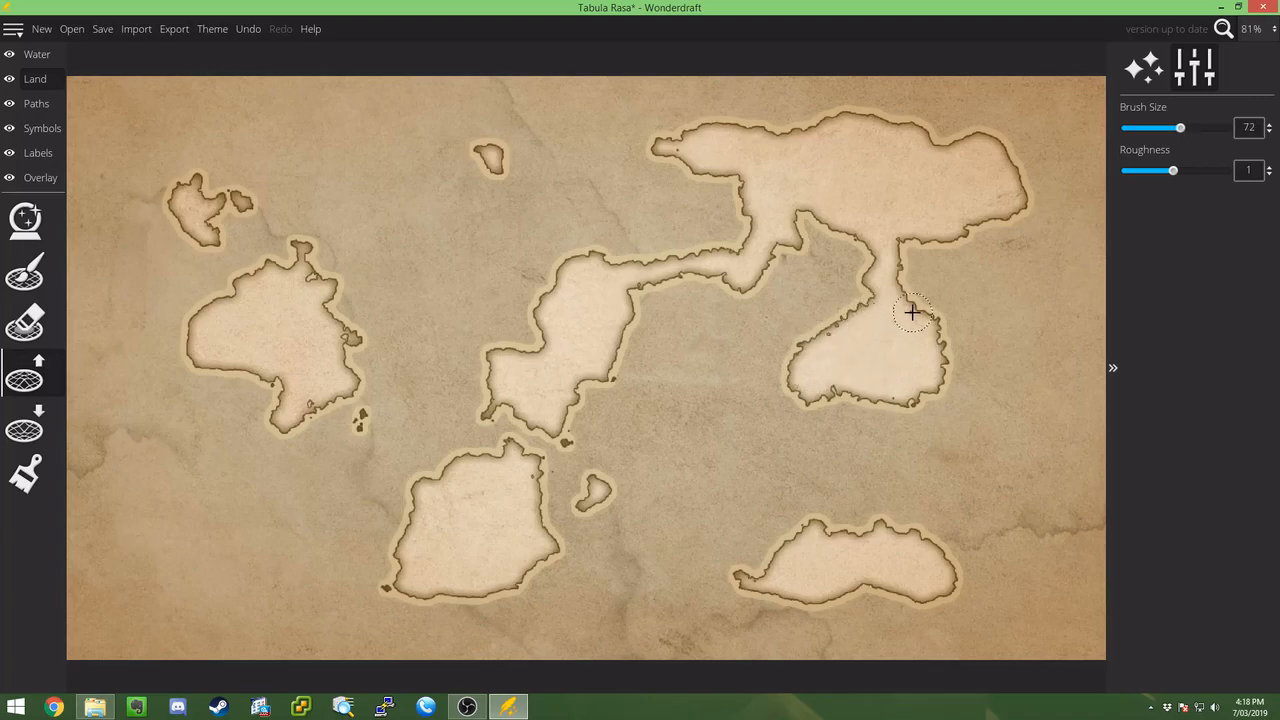
mouse_move(896, 296)
mouse_down()
mouse_move(891, 266)
mouse_move(871, 309)
mouse_move(801, 349)
mouse_move(823, 389)
mouse_move(877, 403)
mouse_move(930, 388)
mouse_move(929, 320)
mouse_move(911, 286)
mouse_move(892, 328)
mouse_up()
mouse_move(911, 395)
mouse_down()
mouse_move(826, 391)
mouse_move(843, 397)
mouse_up()
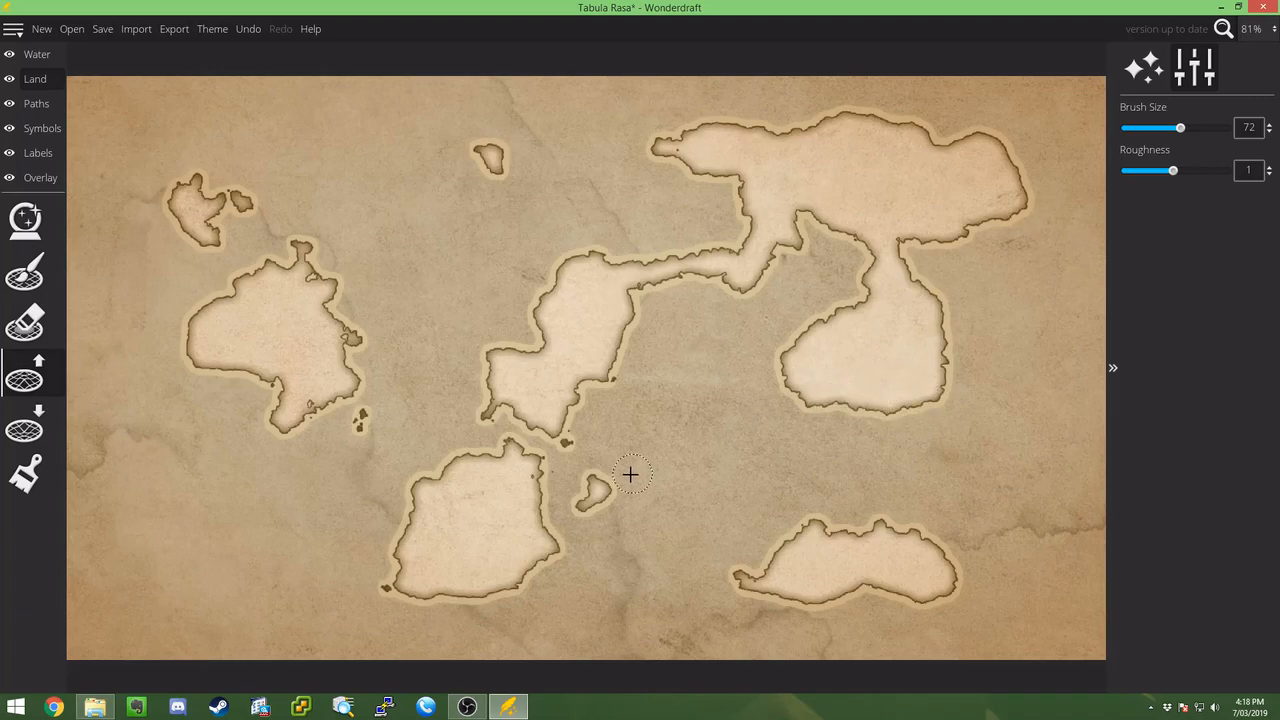
- Raise land linking the southern landmass to the central one and, with brush size 52, to the western and northwestern landmasses
mouse_move(530, 425)
mouse_down()
mouse_move(478, 438)
mouse_move(490, 464)
mouse_move(505, 397)
mouse_move(468, 450)
mouse_move(501, 412)
mouse_move(496, 453)
mouse_move(521, 446)
mouse_move(522, 467)
mouse_move(575, 443)
mouse_move(555, 442)
mouse_move(544, 417)
mouse_move(531, 441)
mouse_move(507, 416)
mouse_move(550, 449)
mouse_move(593, 442)
mouse_move(580, 429)
mouse_move(604, 497)
mouse_move(613, 439)
mouse_move(593, 461)
mouse_move(559, 407)
mouse_move(524, 383)
mouse_move(589, 377)
mouse_up()
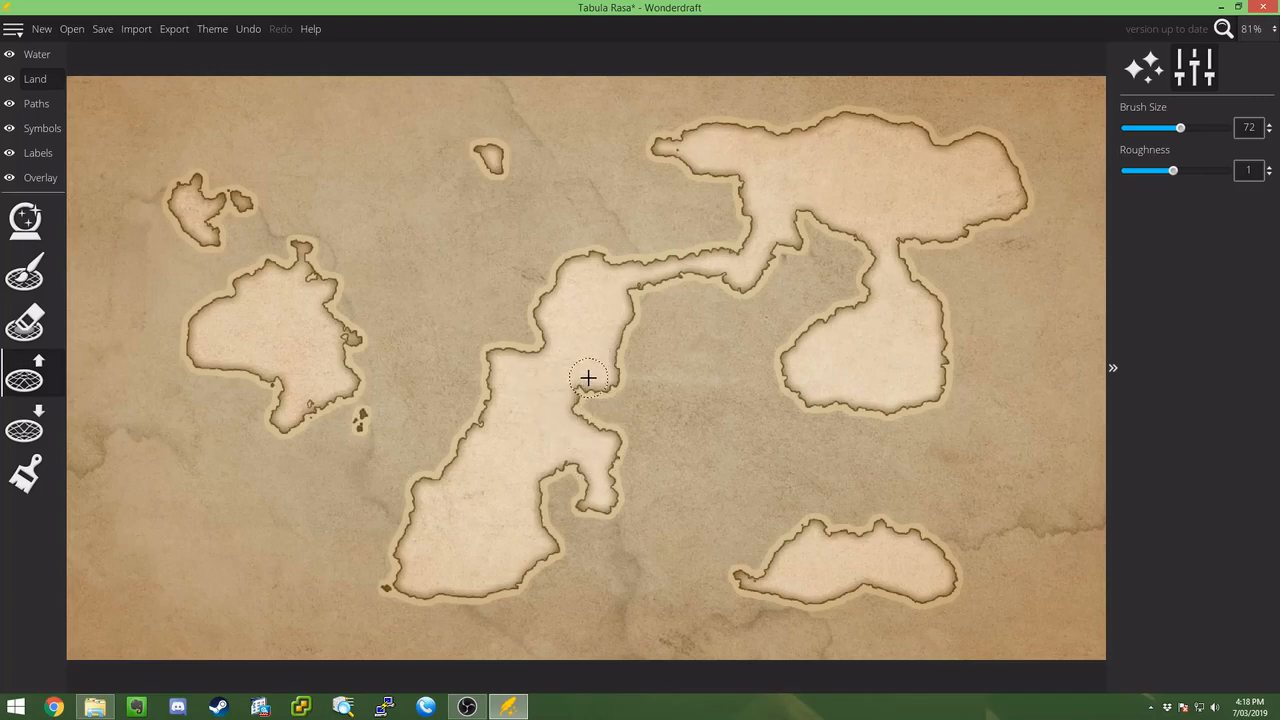
mouse_move(429, 565)
mouse_down()
mouse_move(398, 580)
mouse_move(381, 563)
mouse_up()
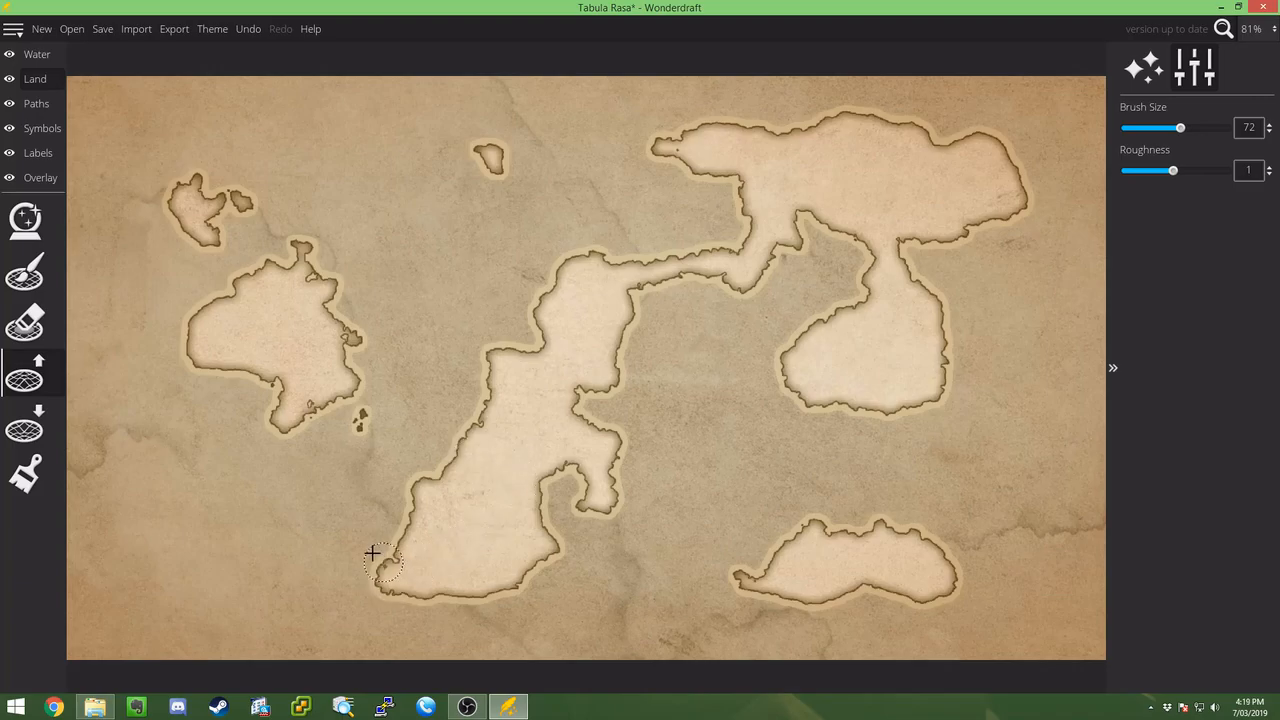
mouse_move(332, 445)
mouse_down()
mouse_move(323, 403)
mouse_move(408, 489)
mouse_move(329, 389)
mouse_move(398, 475)
mouse_move(304, 395)
mouse_move(351, 426)
mouse_up()
scroll(350, 427, down, 5)
mouse_move(383, 476)
mouse_down()
mouse_move(354, 446)
mouse_move(389, 465)
mouse_move(341, 381)
mouse_move(346, 321)
mouse_move(284, 233)
mouse_up()
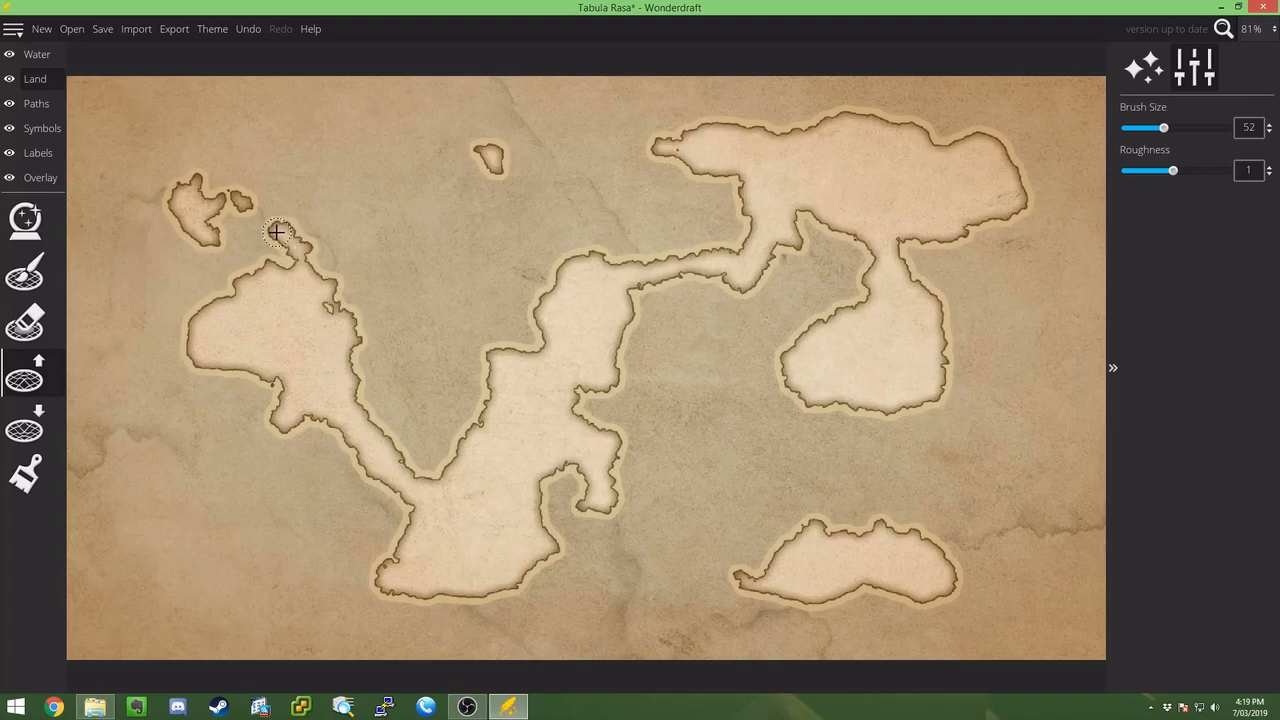
mouse_move(196, 183)
mouse_down()
mouse_move(245, 189)
mouse_move(198, 187)
mouse_move(230, 173)
mouse_move(167, 171)
mouse_move(205, 184)
mouse_move(208, 173)
mouse_move(171, 168)
mouse_move(172, 186)
mouse_move(251, 200)
mouse_move(283, 270)
mouse_up()
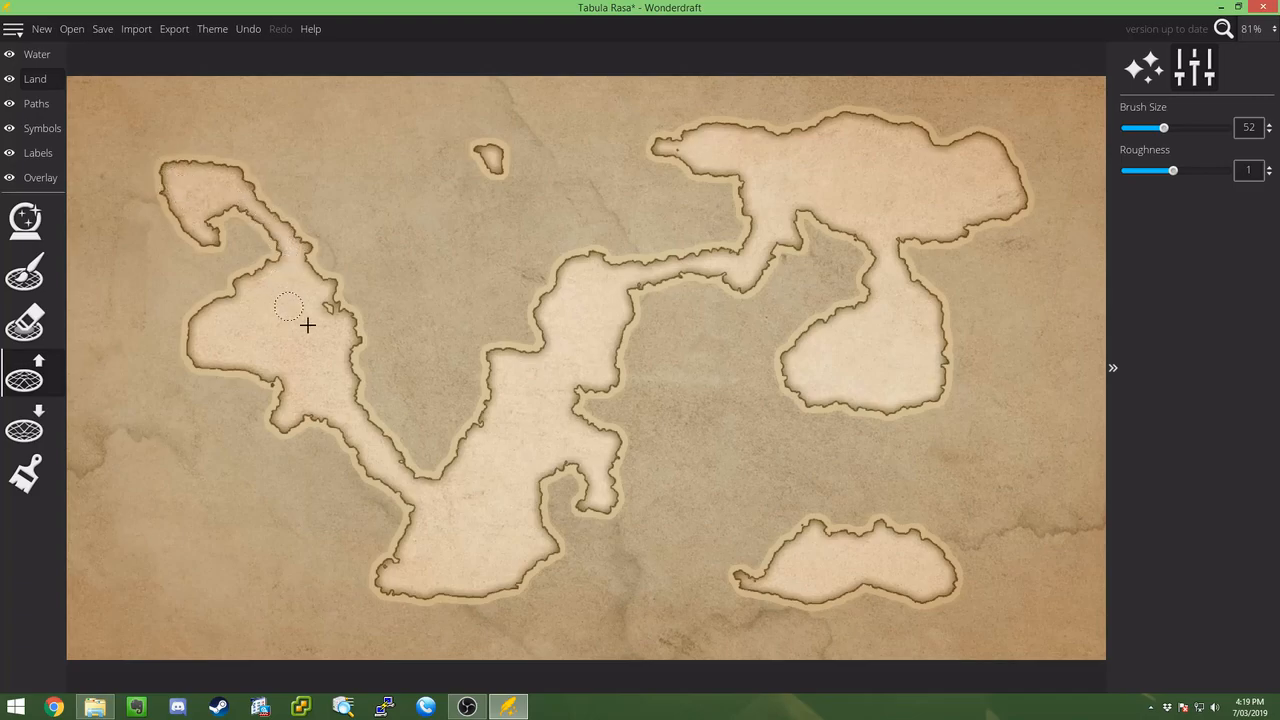
- Enlarge the northern islet into a chamber joined to the central landmass by a passage, and fill gaps in the western and southern landmasses
scroll(469, 178, up, 20)
mouse_move(459, 181)
mouse_down()
mouse_move(486, 162)
mouse_move(438, 241)
mouse_move(429, 198)
mouse_move(451, 178)
mouse_move(426, 170)
mouse_move(454, 167)
mouse_move(427, 162)
mouse_move(399, 219)
mouse_move(499, 207)
mouse_move(411, 225)
mouse_move(443, 246)
mouse_up()
scroll(443, 246, down, 10)
drag(314, 340, 329, 309)
drag(267, 397, 302, 343)
mouse_move(476, 548)
mouse_down()
mouse_move(403, 557)
mouse_move(388, 582)
mouse_up()
mouse_move(432, 152)
mouse_down()
mouse_move(464, 205)
mouse_move(442, 229)
mouse_move(423, 218)
mouse_move(417, 236)
mouse_move(516, 219)
mouse_move(525, 208)
mouse_move(494, 164)
mouse_move(516, 181)
mouse_move(507, 227)
mouse_move(524, 218)
mouse_move(428, 222)
mouse_move(397, 242)
mouse_move(429, 244)
mouse_move(459, 214)
mouse_move(499, 355)
mouse_move(474, 300)
mouse_move(478, 240)
mouse_move(496, 351)
mouse_up()
scroll(463, 229, down, 2)
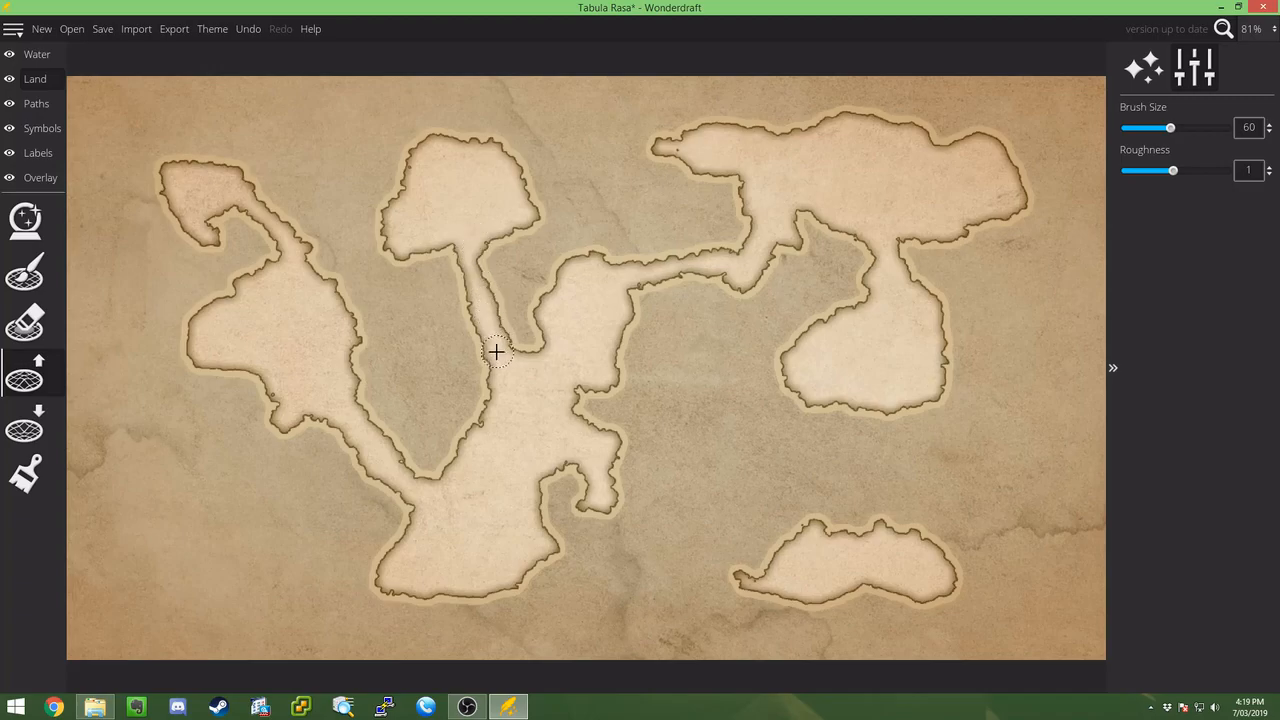
- With brush size 60, raise a passage to the southeastern landmass and an exit from the southern landmass to the map's bottom edge
mouse_move(737, 590)
mouse_down()
mouse_move(598, 455)
mouse_move(647, 490)
mouse_move(722, 581)
mouse_move(609, 479)
mouse_move(646, 488)
mouse_move(654, 506)
mouse_move(617, 481)
mouse_up()
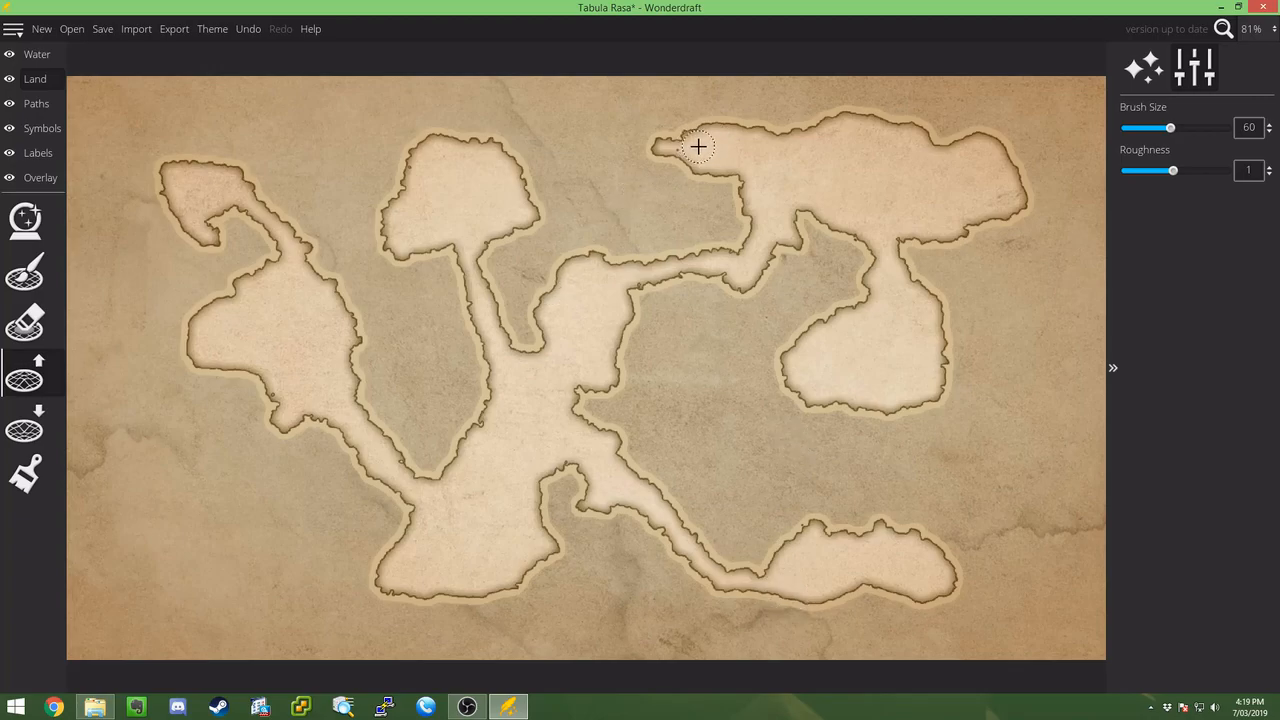
drag(683, 148, 741, 186)
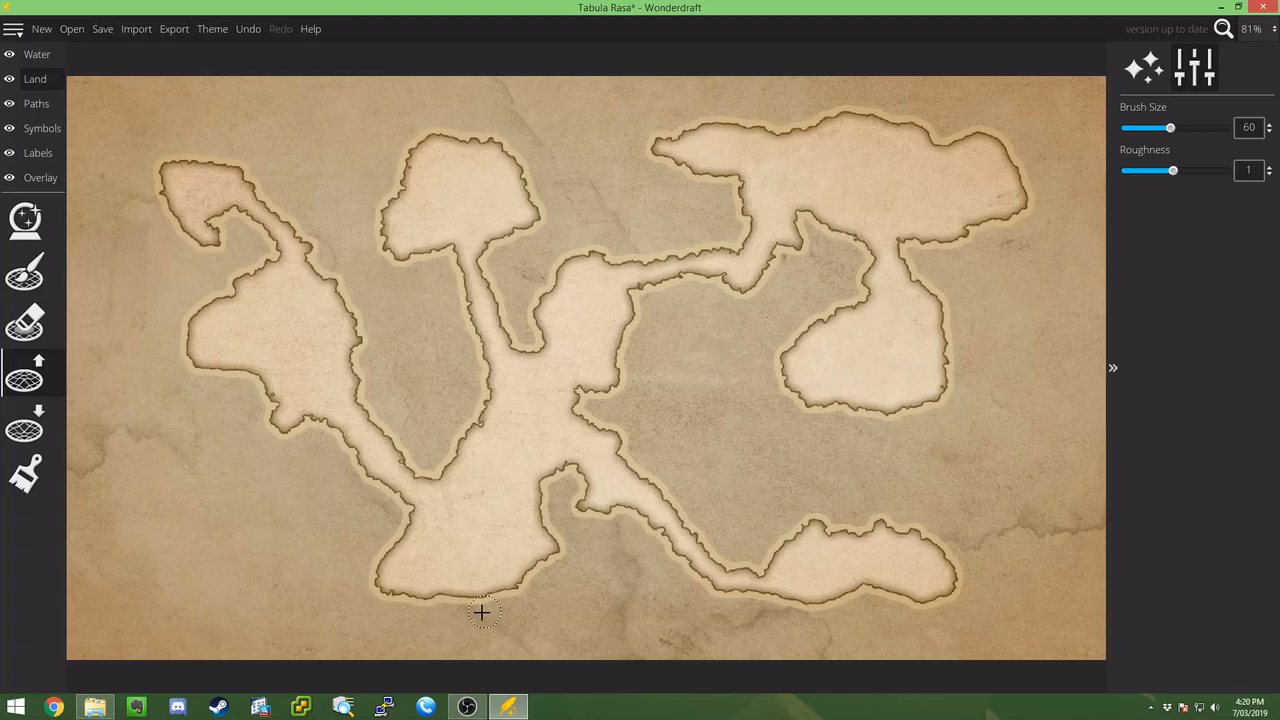
mouse_move(462, 604)
mouse_down()
mouse_move(485, 670)
mouse_move(461, 602)
mouse_move(492, 661)
mouse_move(468, 665)
mouse_move(466, 629)
mouse_move(472, 676)
mouse_up()
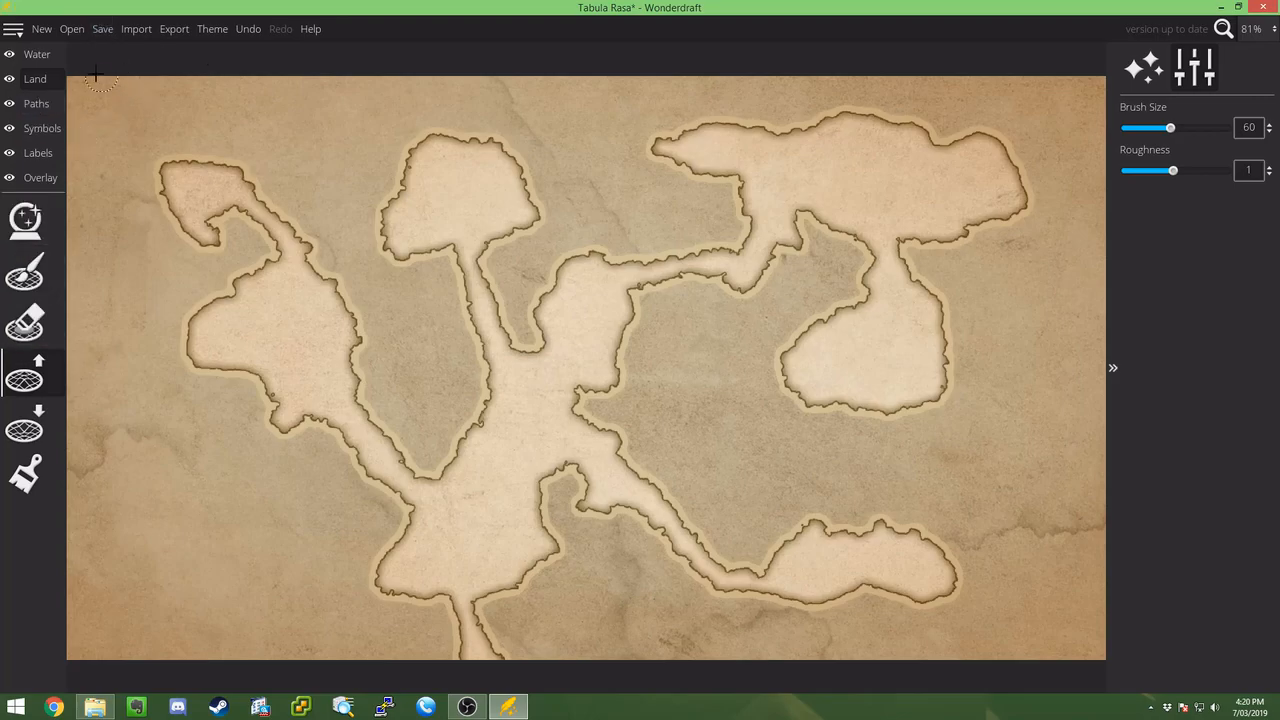
- Change the coastline color to the semi-transparent beige bac5b897
click(39, 87)
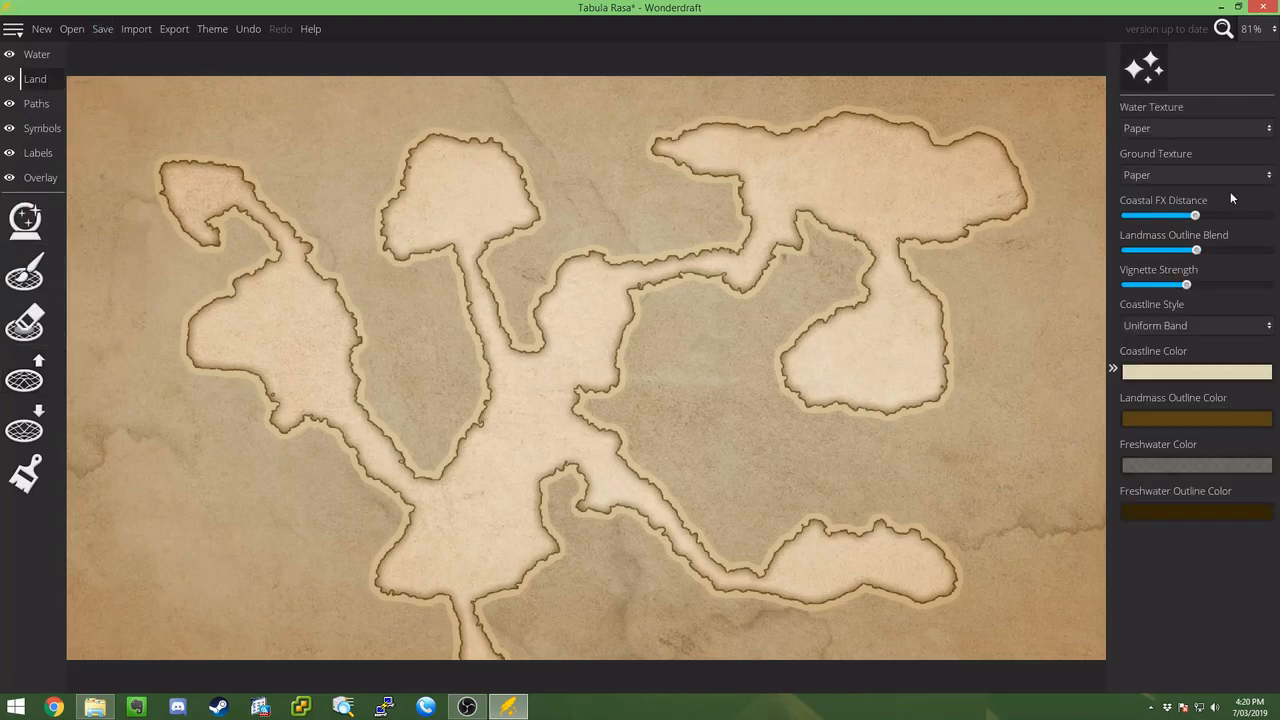
click(1174, 375)
drag(1014, 162, 966, 101)
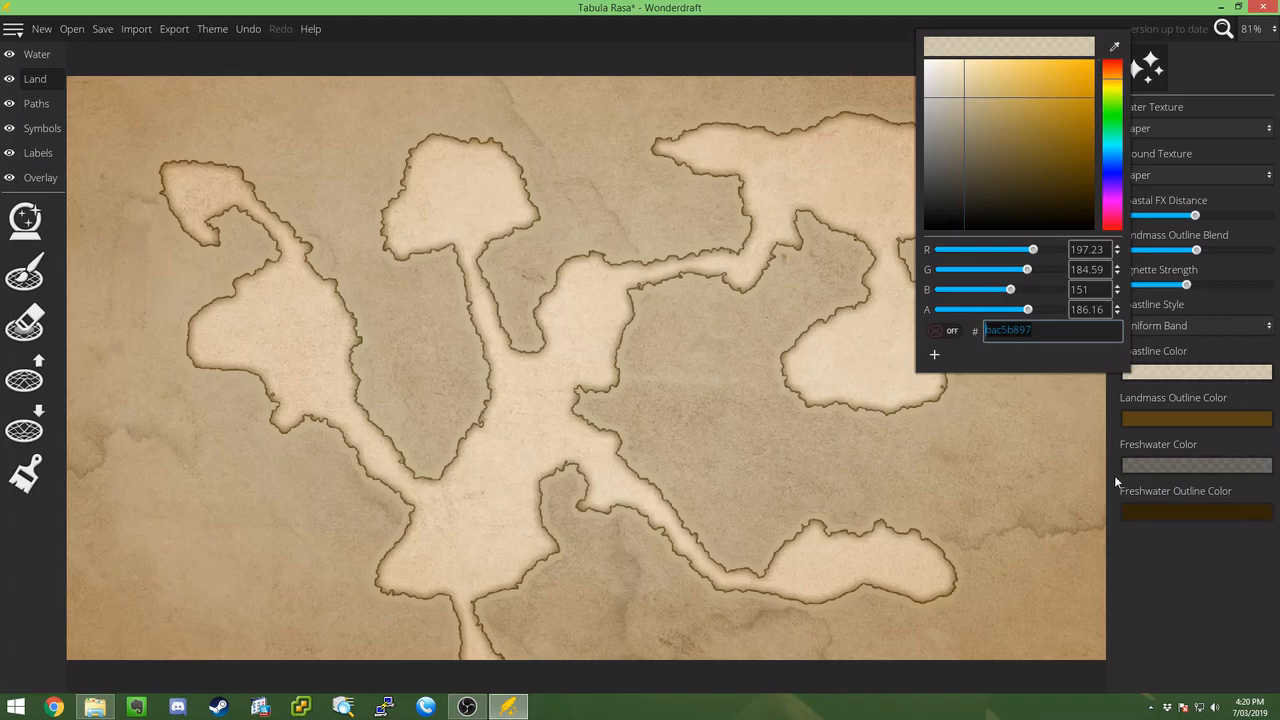
click(1168, 556)
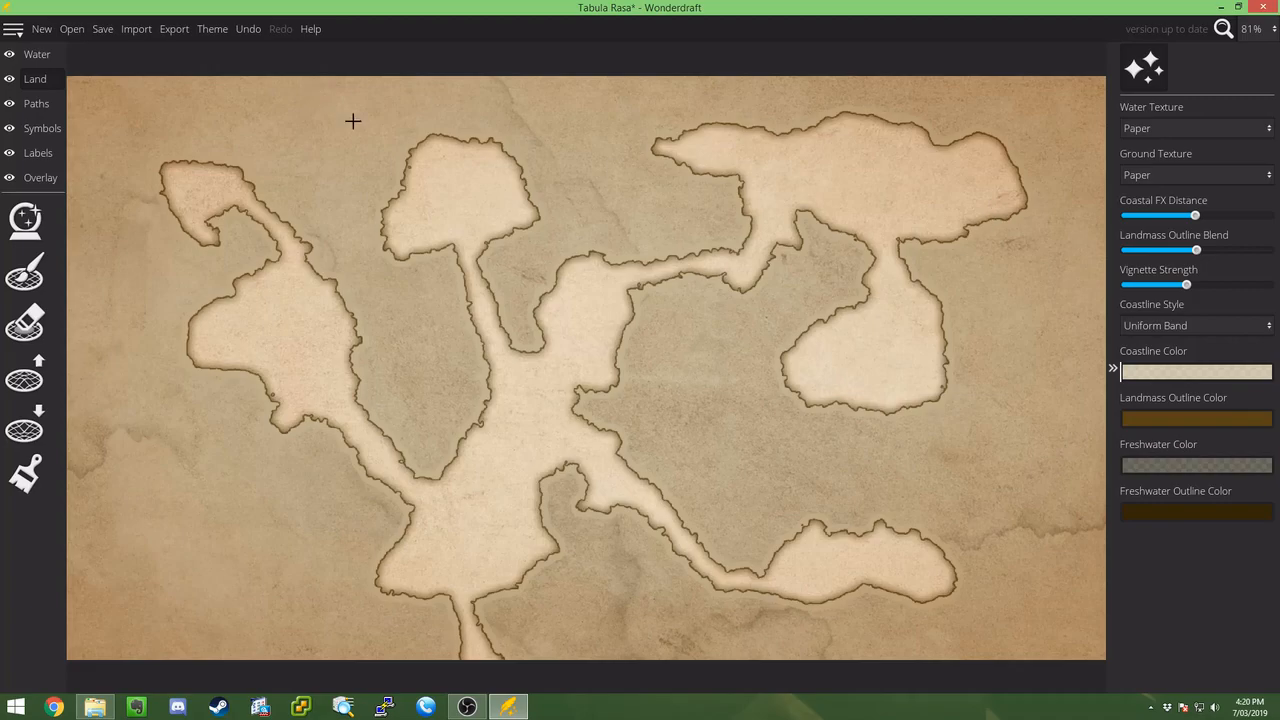
- Set the landmass outline color to dark brown 483b1e
click(1154, 421)
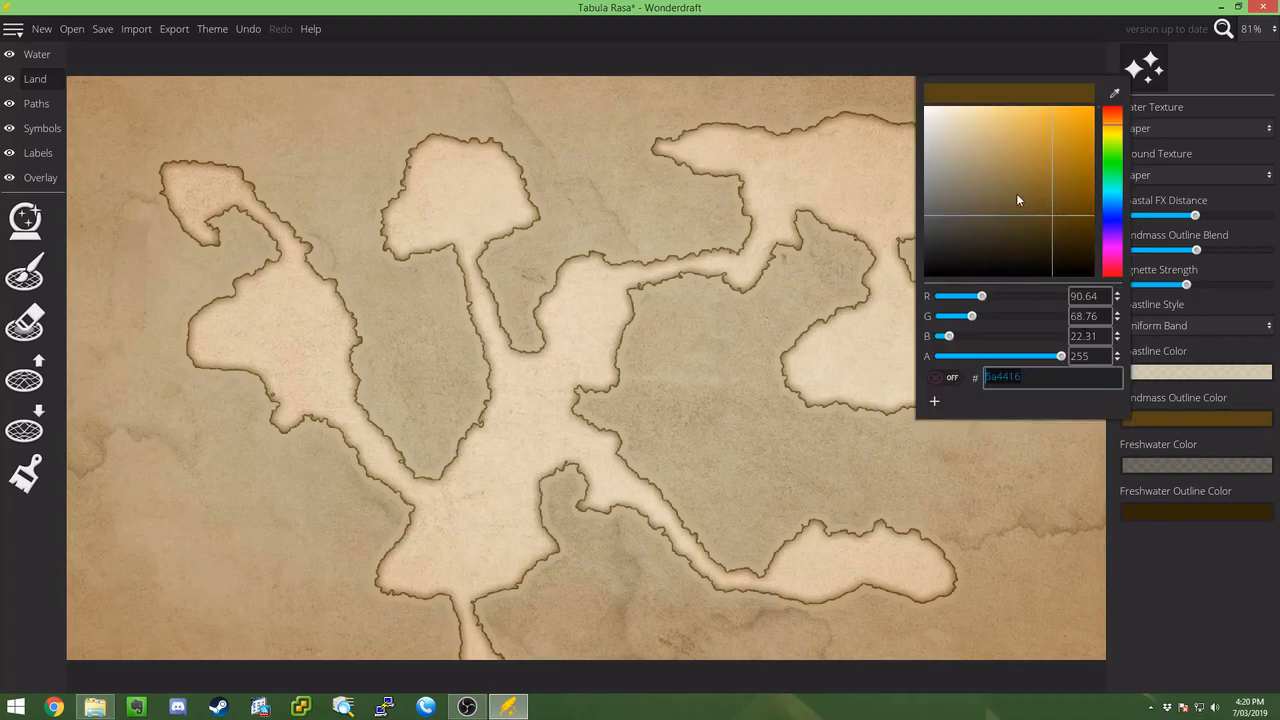
mouse_move(1020, 229)
mouse_down()
mouse_move(1002, 239)
mouse_move(1029, 234)
mouse_move(989, 221)
mouse_move(1035, 230)
mouse_move(1022, 229)
mouse_up()
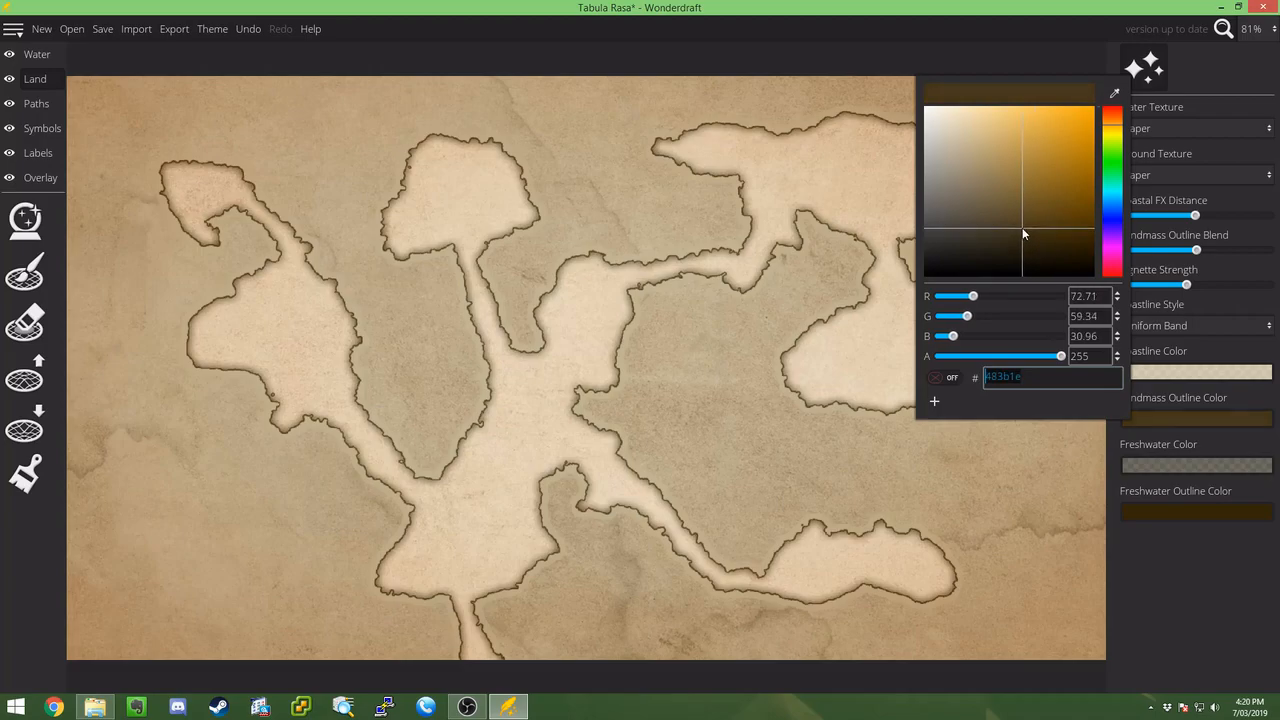
click(1276, 580)
- Reduce the landmass outline blend to roughly a third and change the ground texture to Worn
drag(1199, 251, 1166, 249)
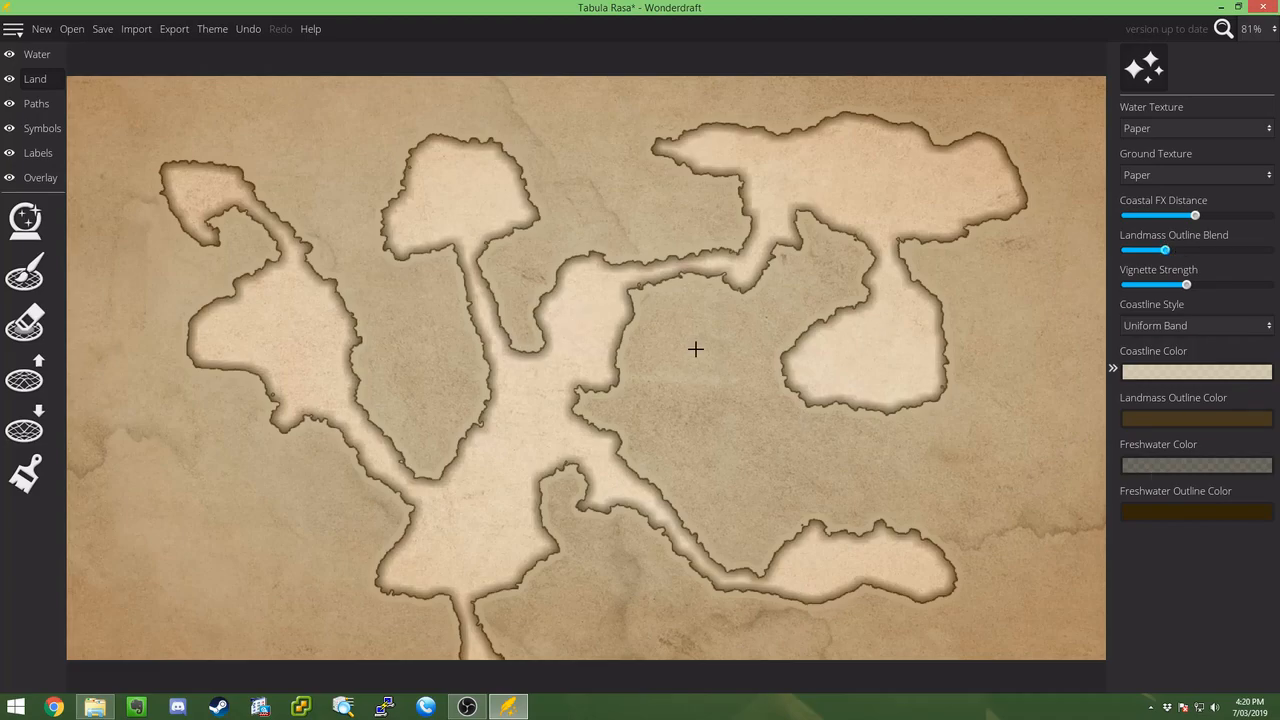
click(1240, 176)
click(1157, 268)
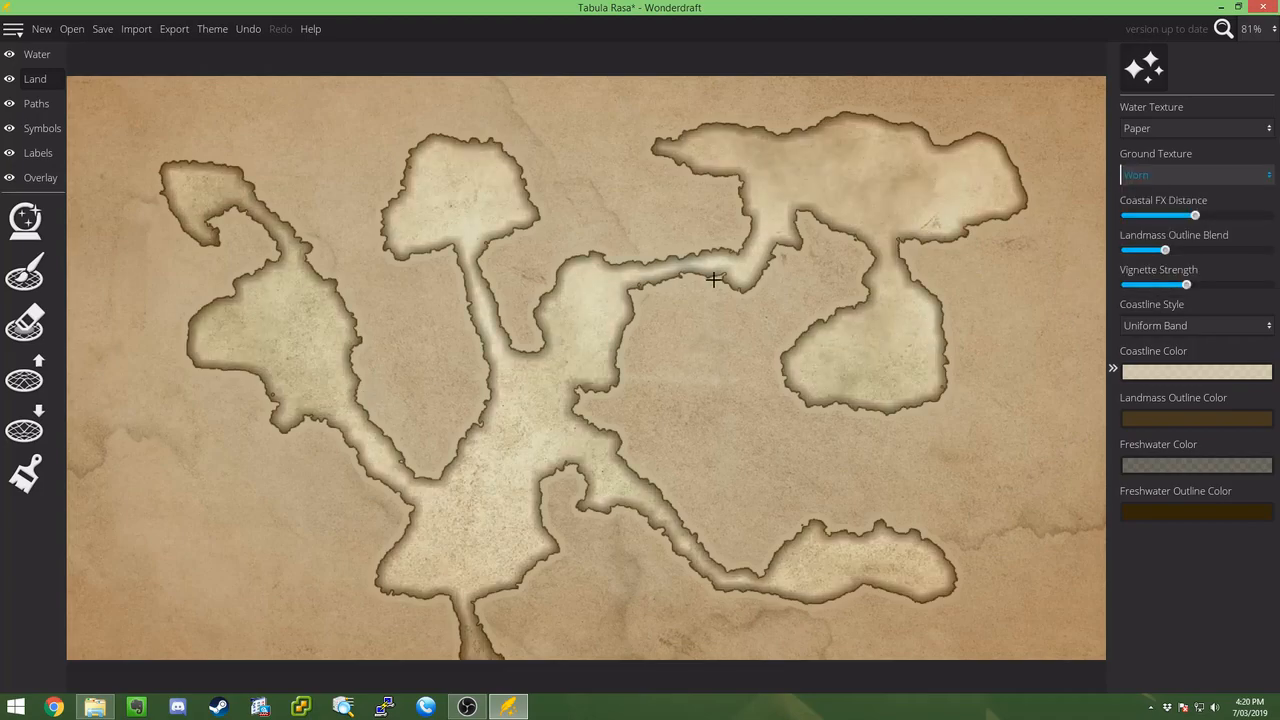
- Draw two double-bordered boxes on the map: a wide title box in the upper-left corner and a tall box in the lower-left corner
click(30, 158)
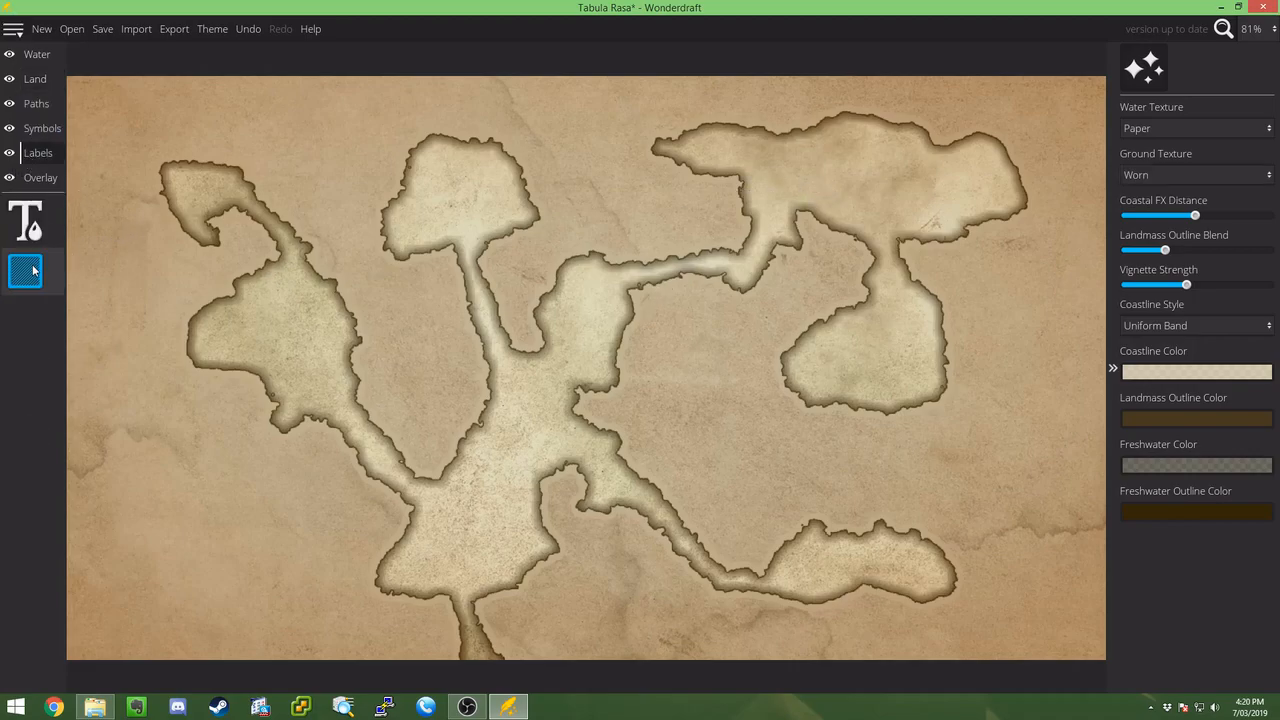
click(30, 268)
drag(88, 90, 268, 123)
drag(303, 134, 316, 141)
click(1188, 225)
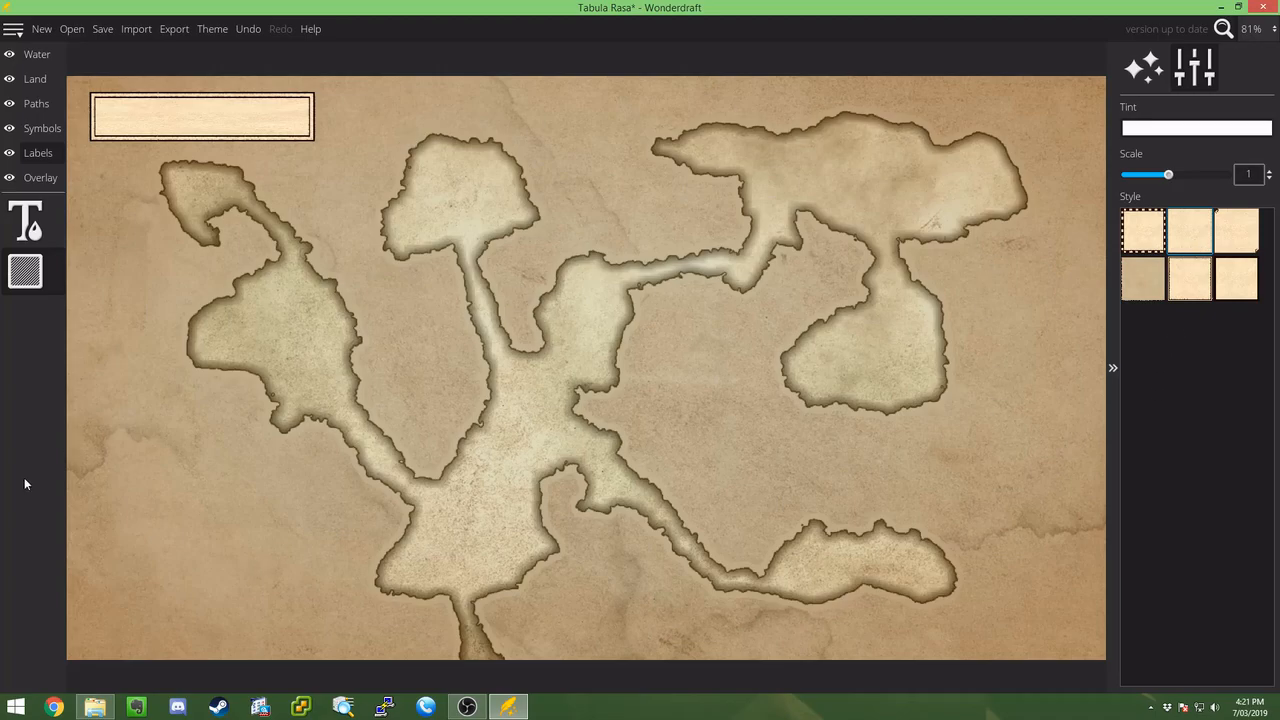
drag(88, 410, 252, 640)
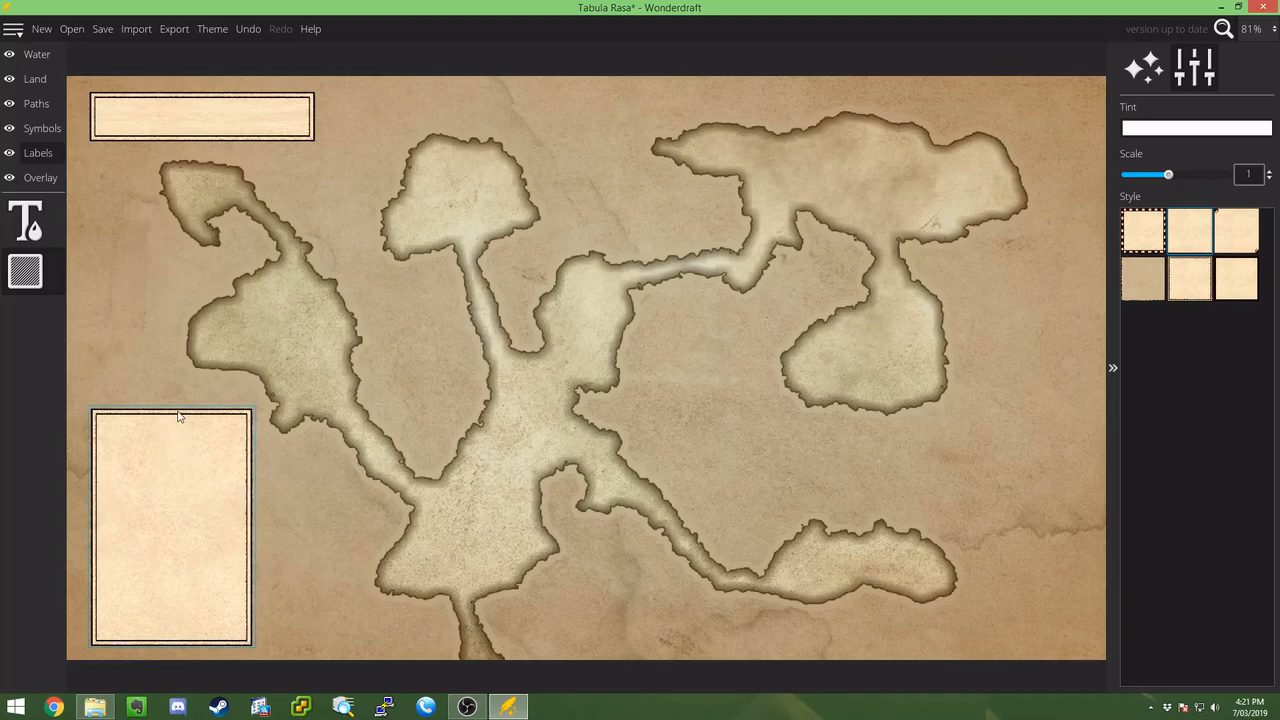
mouse_move(177, 407)
mouse_down()
mouse_move(177, 378)
mouse_move(177, 392)
mouse_up()
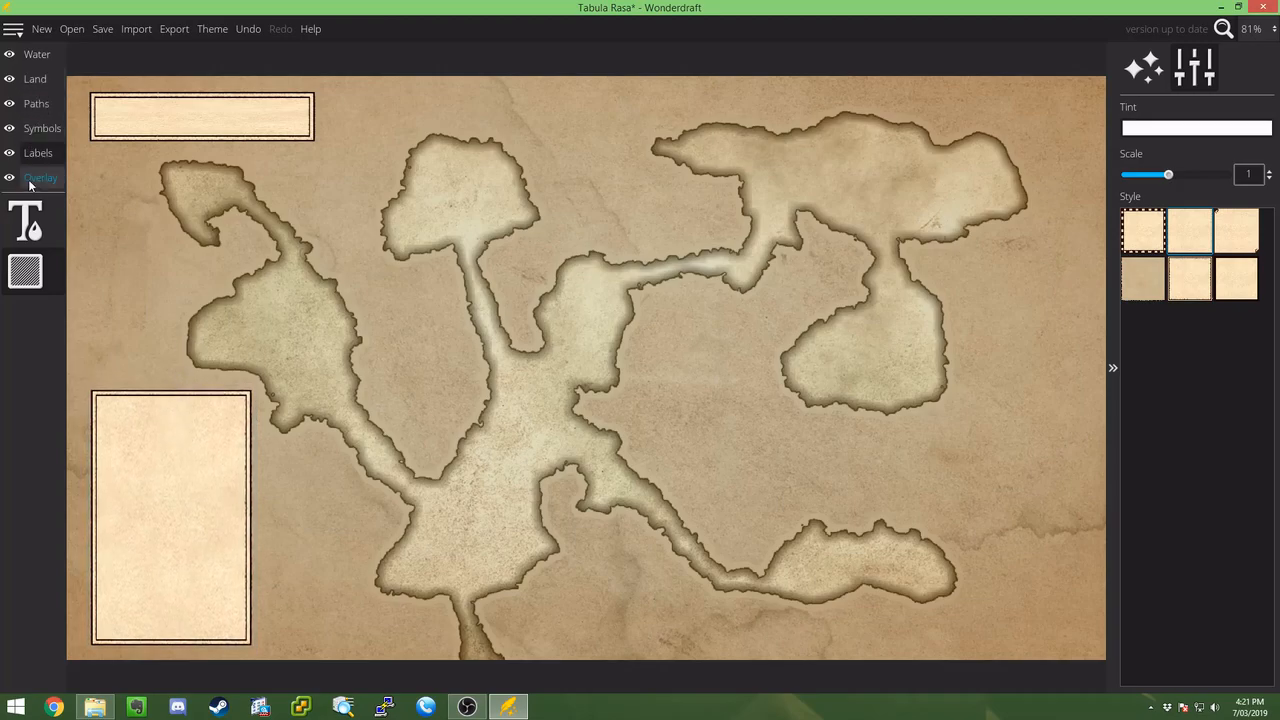
- Add the left-aligned label "Caverns of Ithmandus" inside the title box using the City preset
click(26, 221)
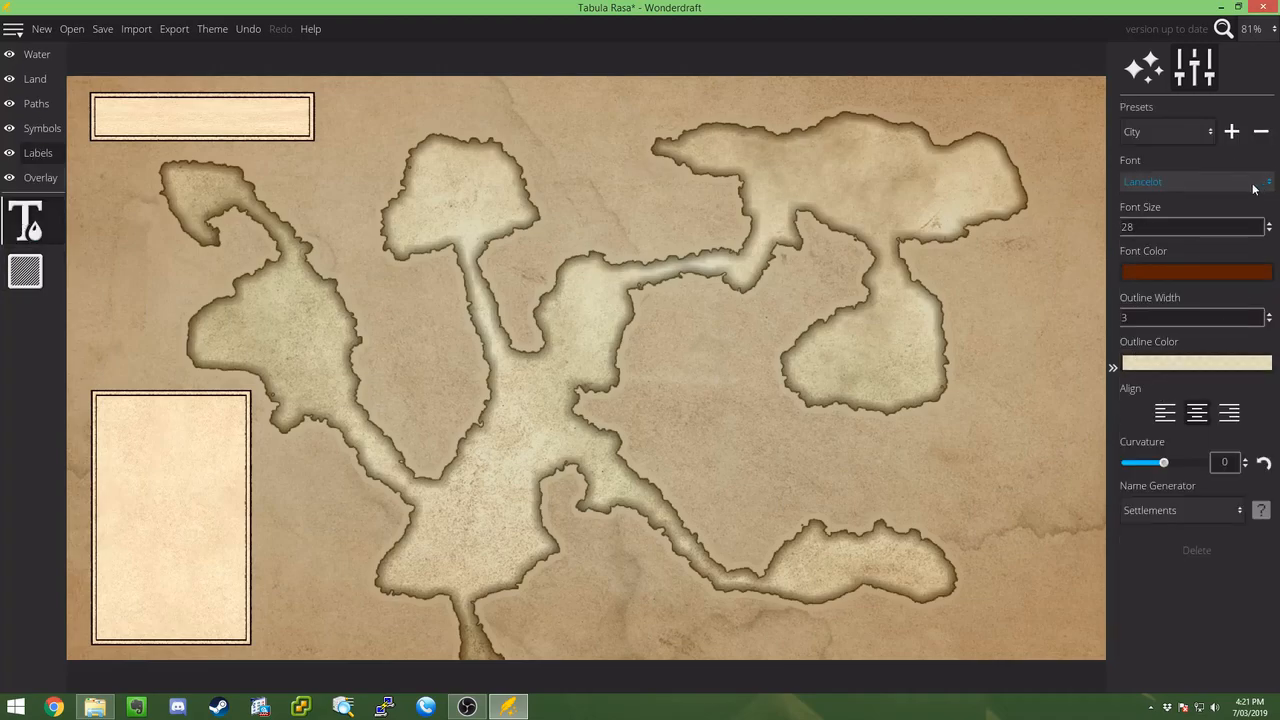
click(160, 116)
text(Ca)
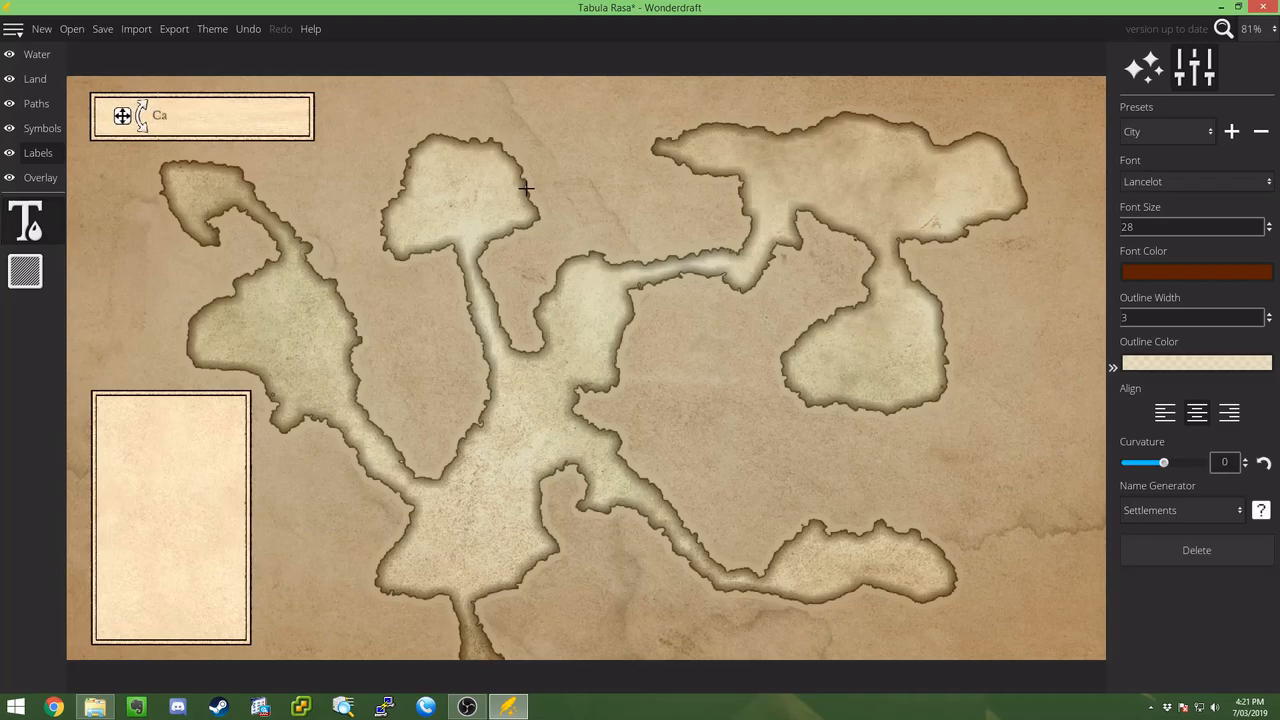
text(verns of)
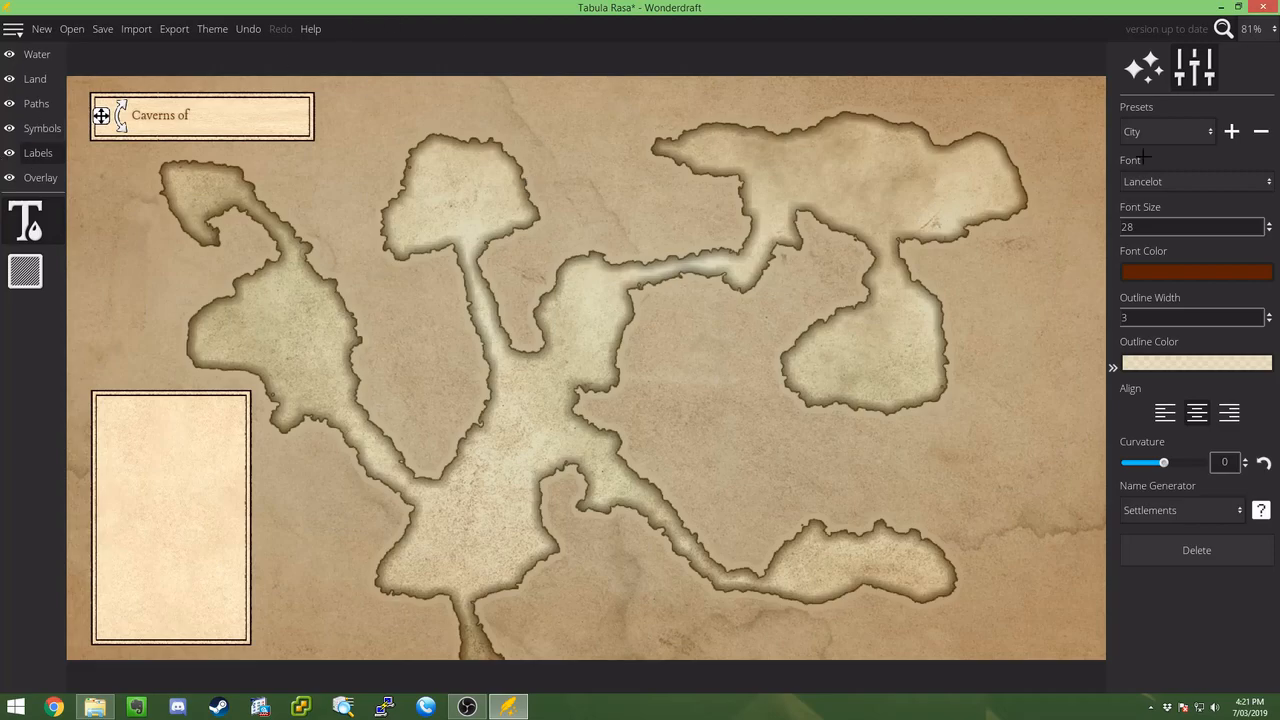
click(1164, 412)
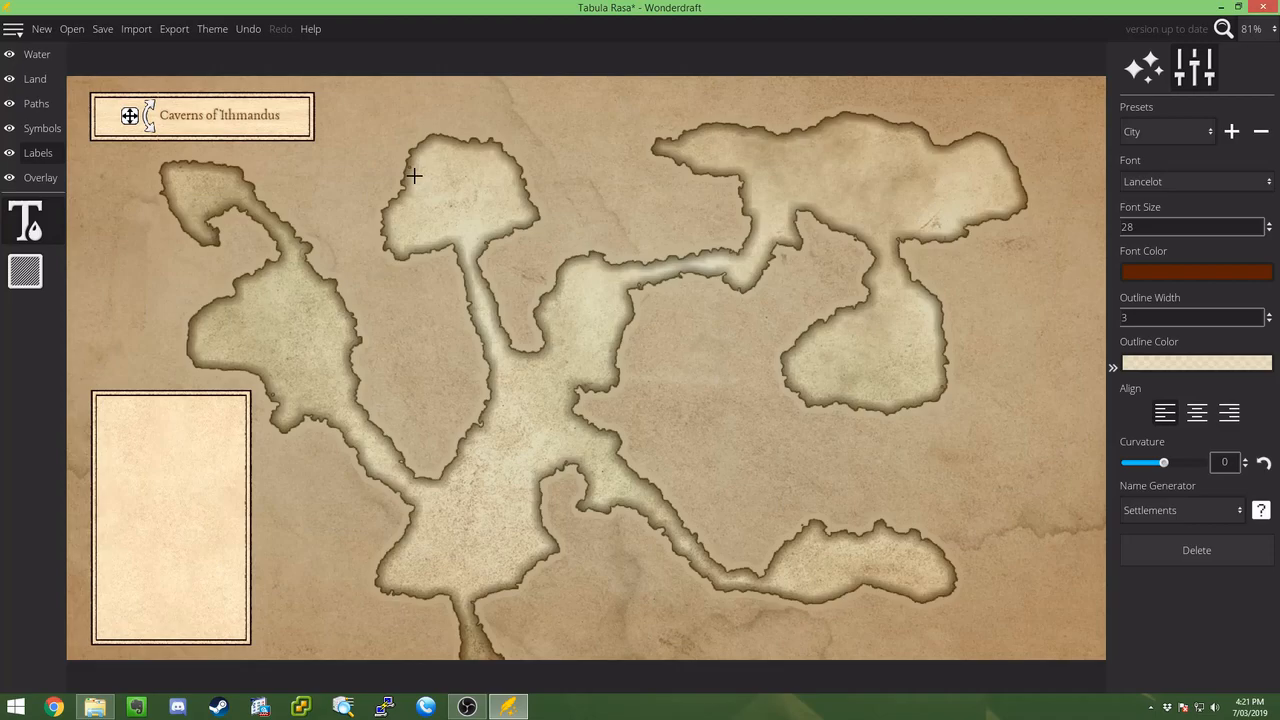
- Move the title label toward the left end of its box and set its font size to 34
mouse_move(123, 117)
mouse_down()
mouse_move(79, 117)
mouse_move(99, 119)
mouse_up()
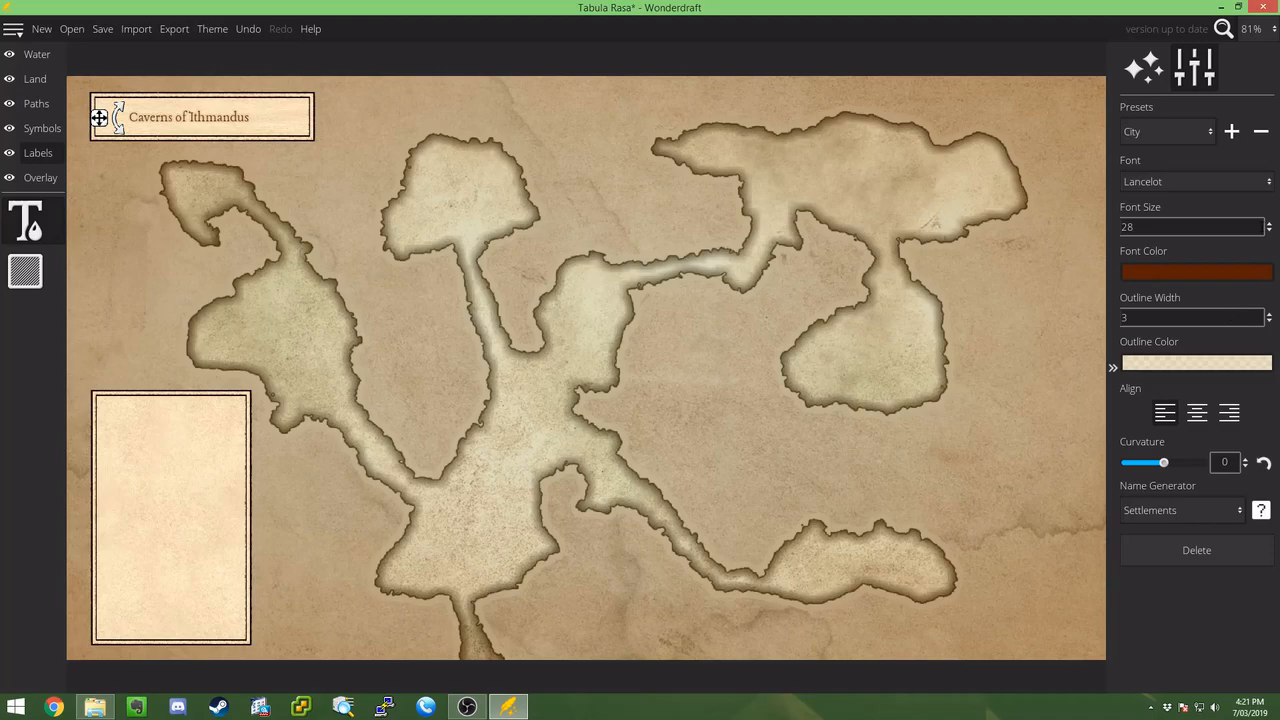
scroll(1270, 228, up, 6)
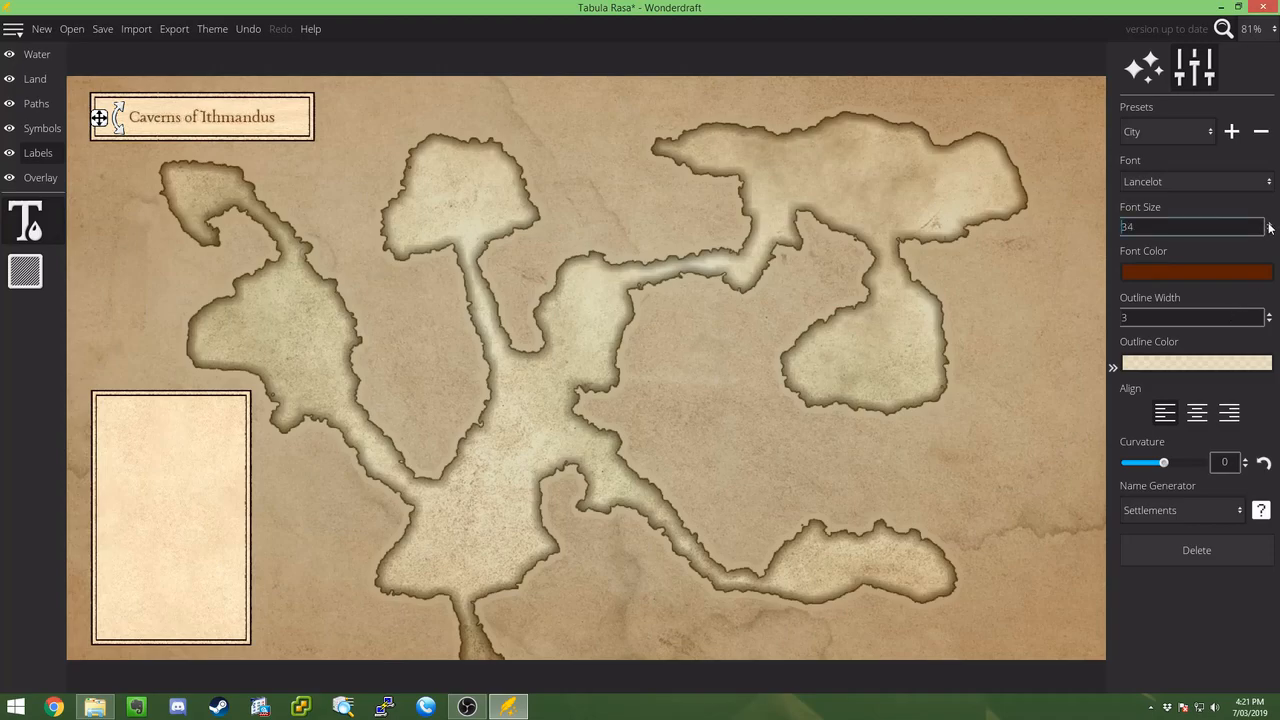
- Set the title label's font size to 36 and shift it slightly left to centre it in the title box
scroll(1270, 228, up, 2)
drag(99, 118, 91, 116)
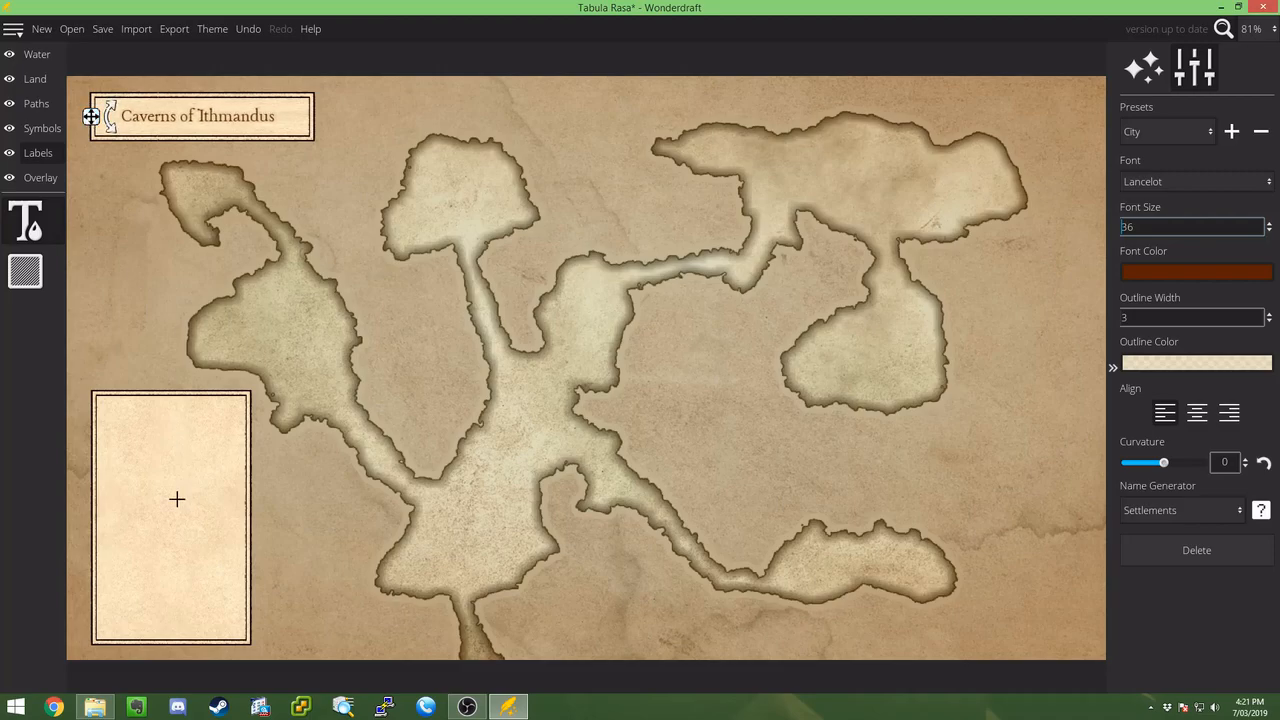
- Add the label "Map Key" at the top of the tall box, centre it there and set its font size to 28
click(167, 418)
text(M)
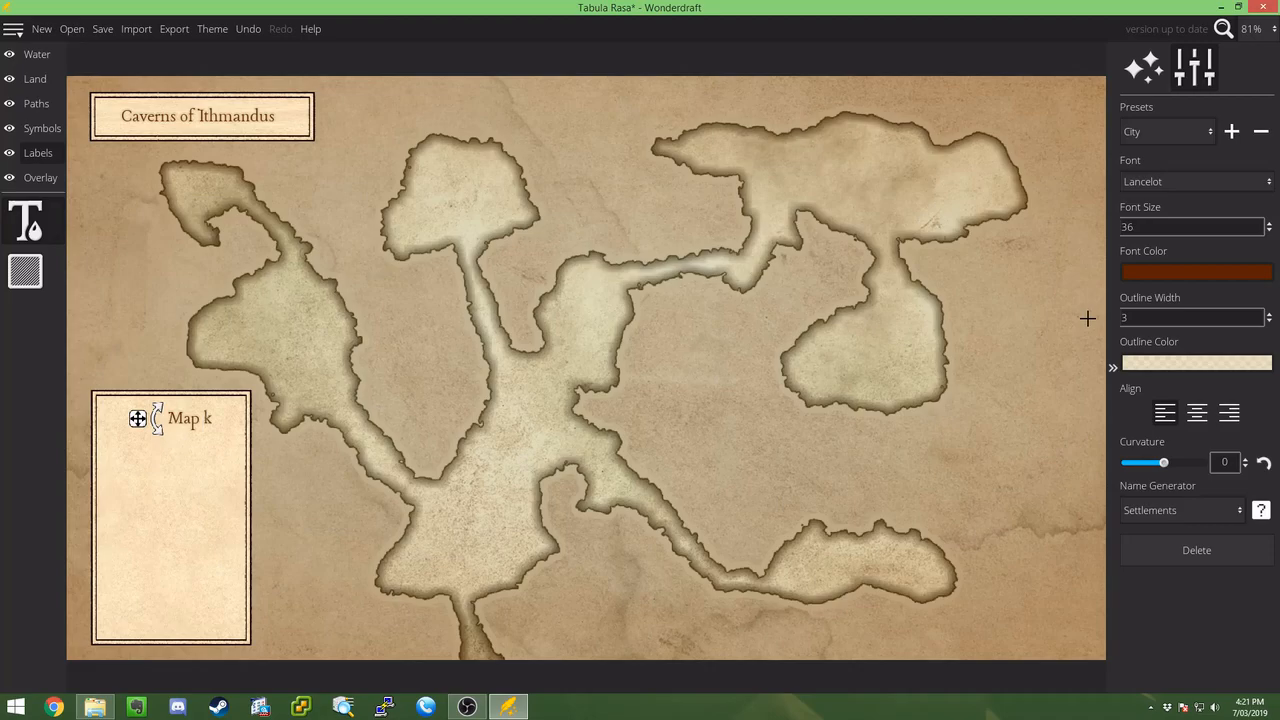
text(ap Key)
click(1269, 231)
click(1269, 231)
drag(138, 418, 112, 415)
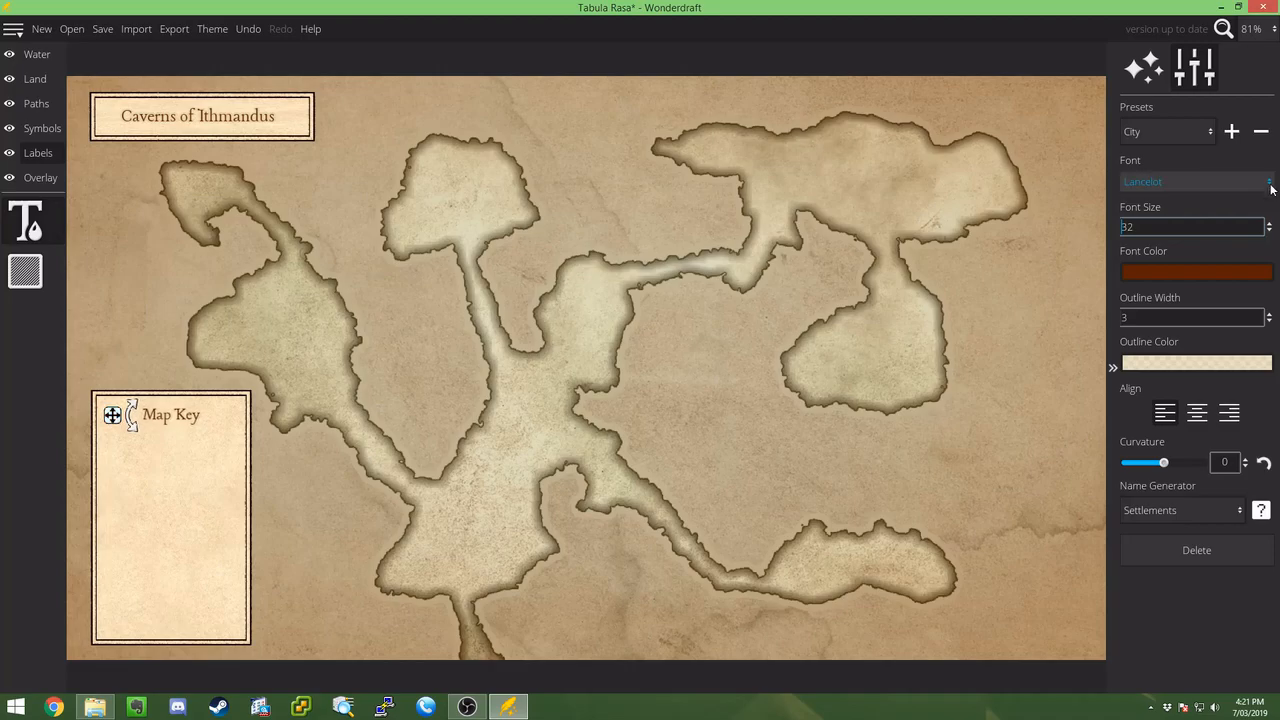
click(1269, 232)
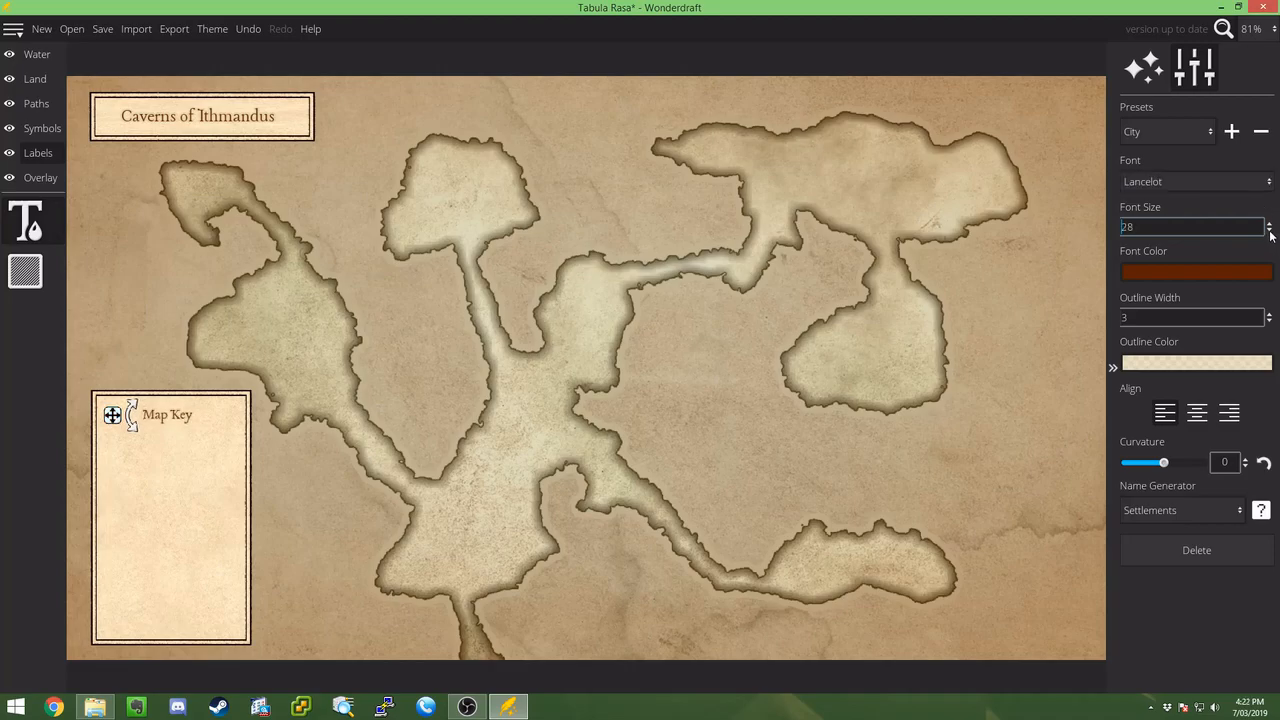
- Add a list numbered 1. to 11. in the Map Key box and move it up and left beneath the heading
click(140, 455)
text(r)
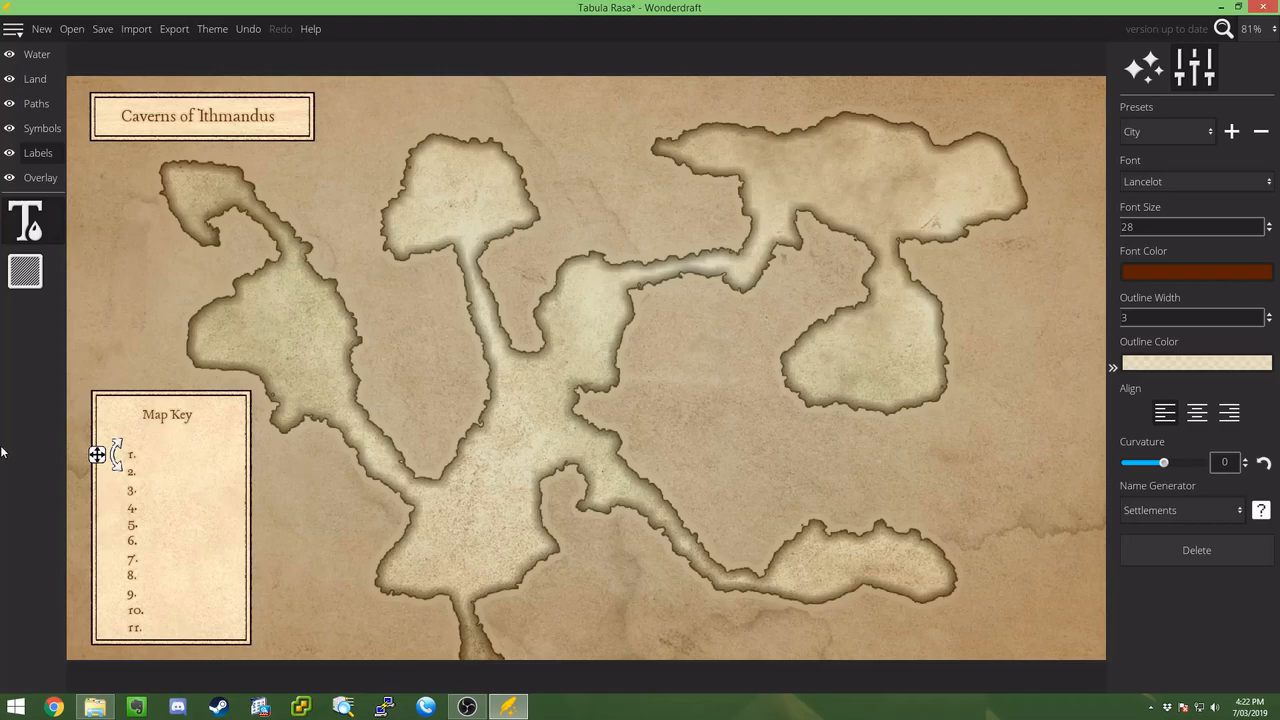
drag(96, 454, 79, 434)
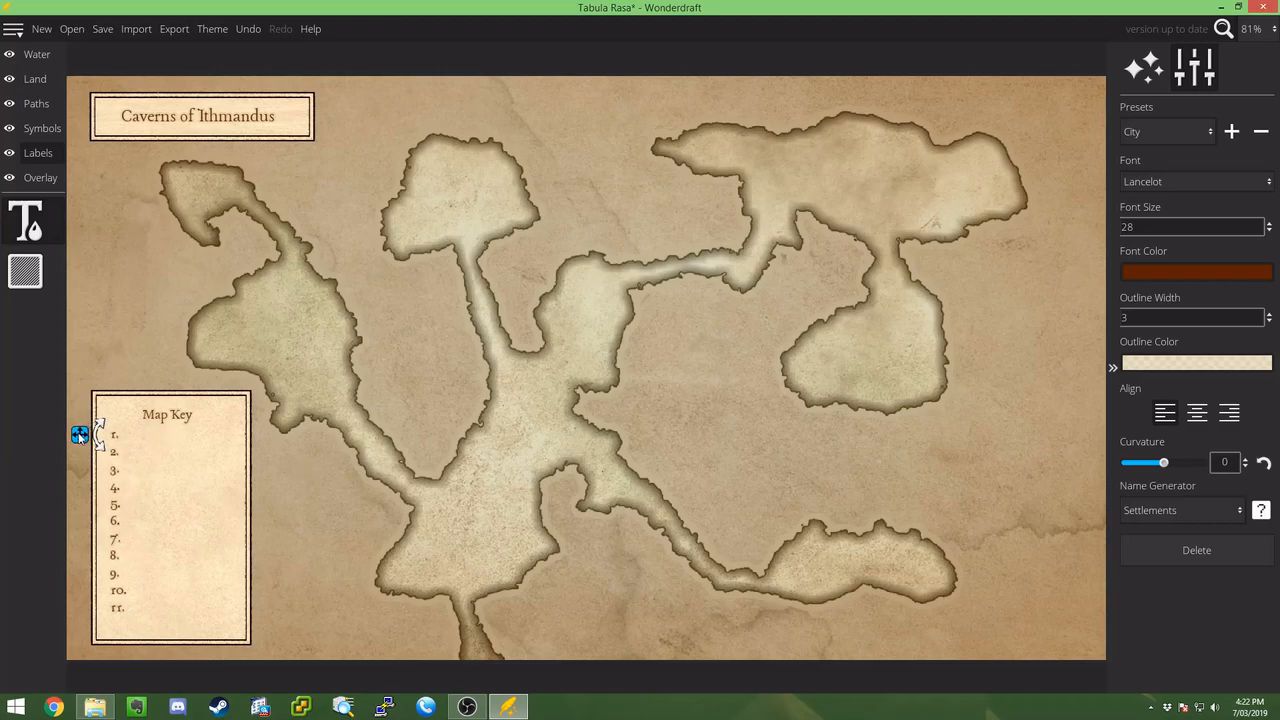
- Scatter grass tufts over the large central cavern with the Tree Brush at symbol scale 100
click(43, 131)
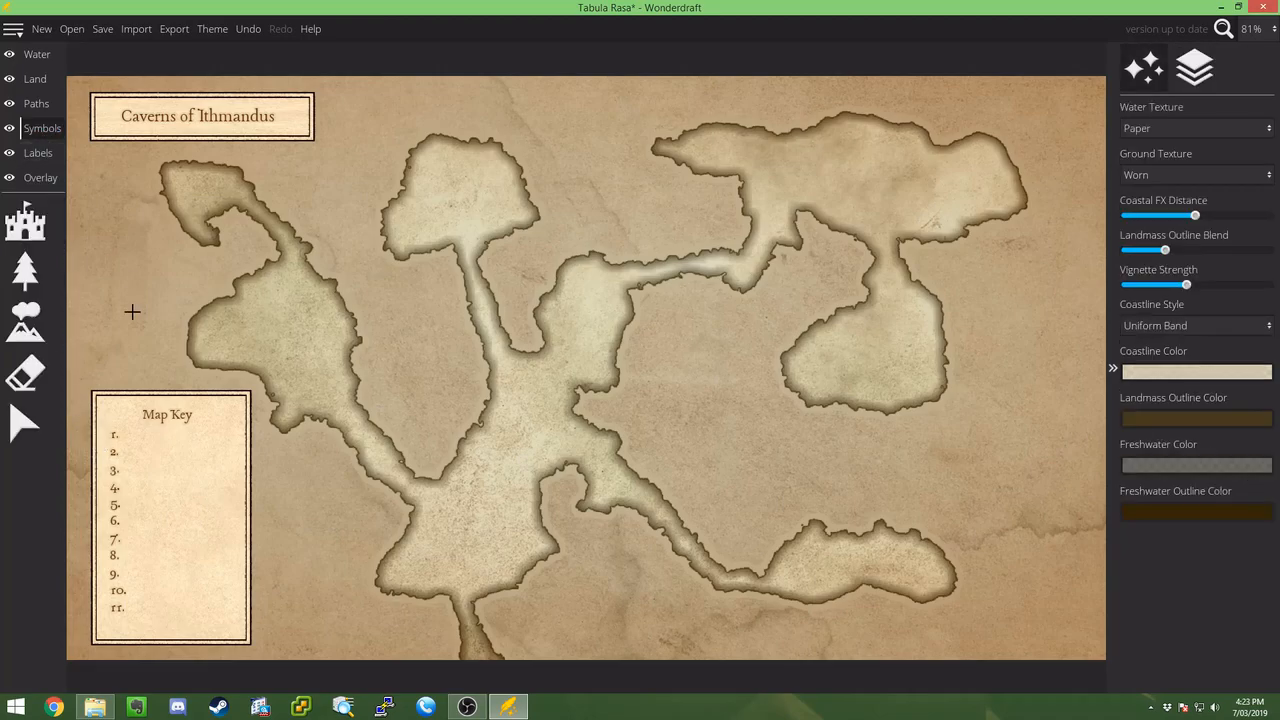
click(38, 274)
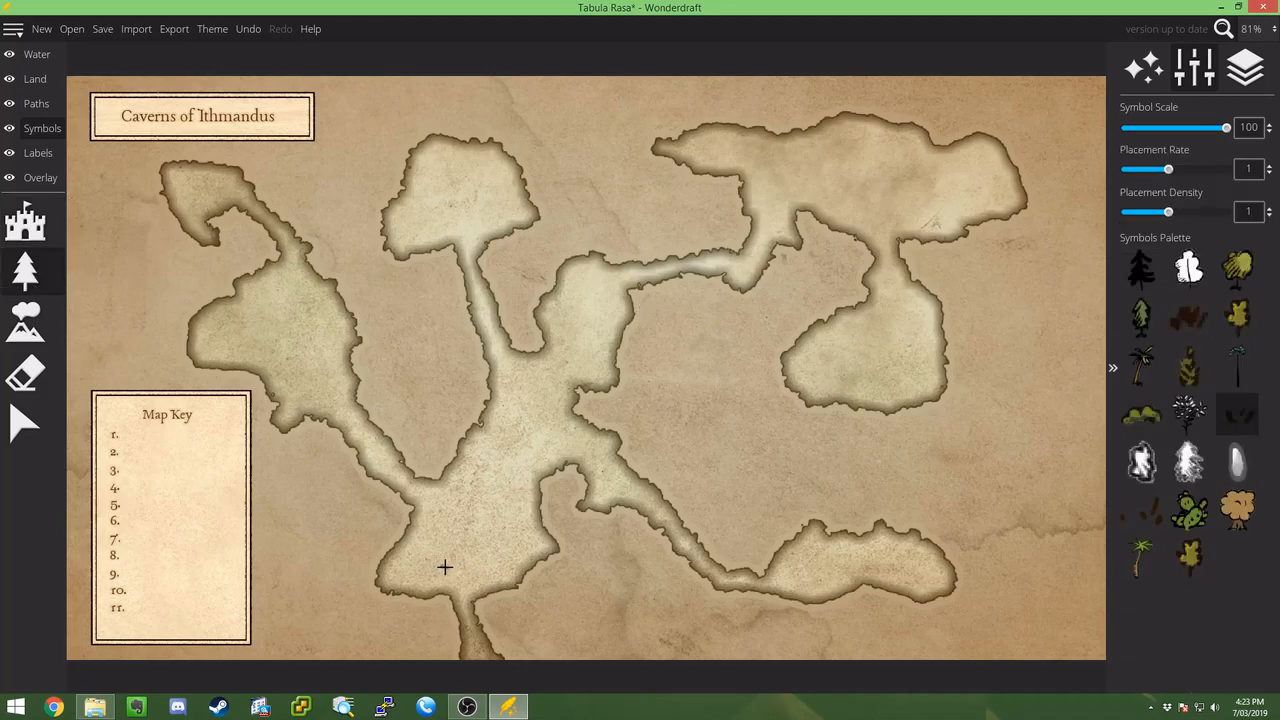
mouse_move(419, 579)
mouse_down()
mouse_move(486, 499)
mouse_move(471, 557)
mouse_move(486, 551)
mouse_move(529, 430)
mouse_move(521, 387)
mouse_move(506, 398)
mouse_move(533, 433)
mouse_move(523, 417)
mouse_move(554, 435)
mouse_move(516, 392)
mouse_up()
key(ctrl+z)
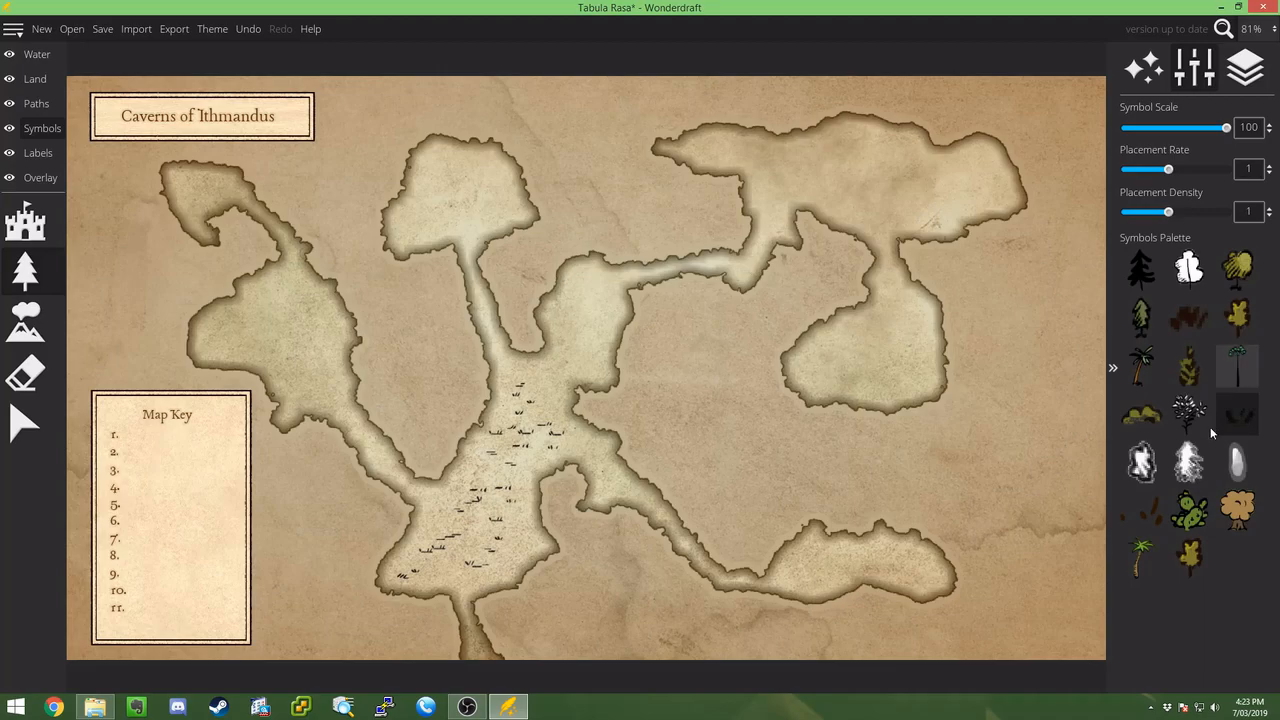
click(1228, 424)
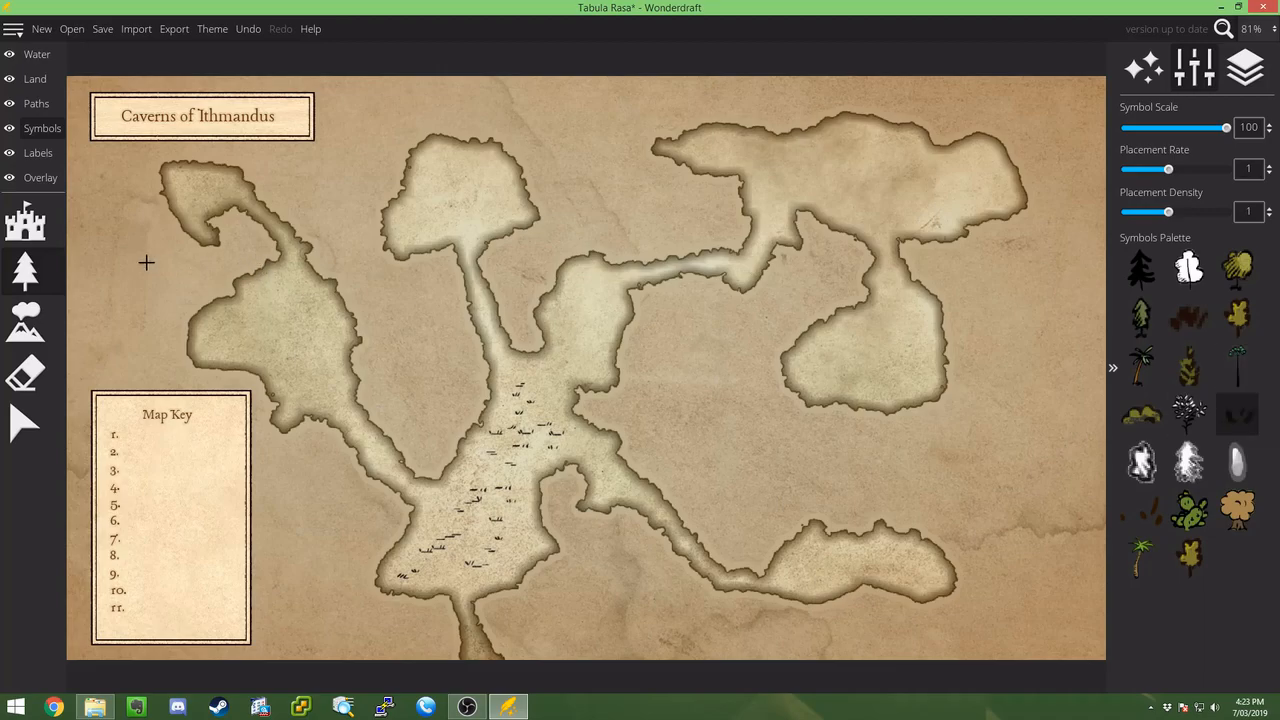
- Extend the grass tufts into the western and northern chambers, the upper central chamber and the start of the southeast passage
mouse_move(241, 331)
mouse_down()
mouse_move(289, 306)
mouse_move(313, 313)
mouse_move(328, 372)
mouse_move(300, 386)
mouse_move(270, 287)
mouse_move(254, 320)
mouse_move(302, 345)
mouse_move(309, 387)
mouse_move(349, 426)
mouse_move(315, 399)
mouse_move(365, 439)
mouse_move(393, 486)
mouse_move(436, 504)
mouse_move(433, 561)
mouse_move(423, 551)
mouse_move(479, 565)
mouse_move(534, 539)
mouse_move(457, 577)
mouse_up()
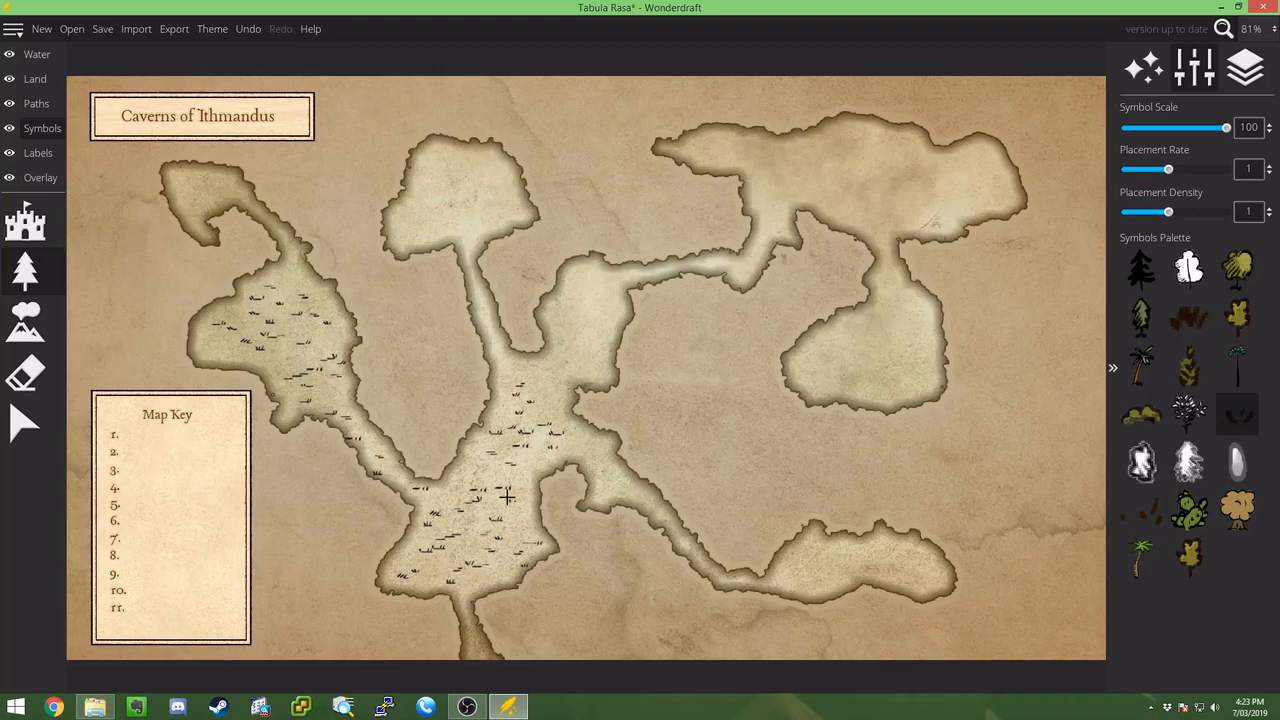
mouse_move(441, 161)
mouse_down()
mouse_move(417, 198)
mouse_move(439, 230)
mouse_move(481, 170)
mouse_move(485, 212)
mouse_up()
mouse_move(583, 306)
mouse_down()
mouse_move(574, 337)
mouse_move(586, 349)
mouse_move(588, 301)
mouse_up()
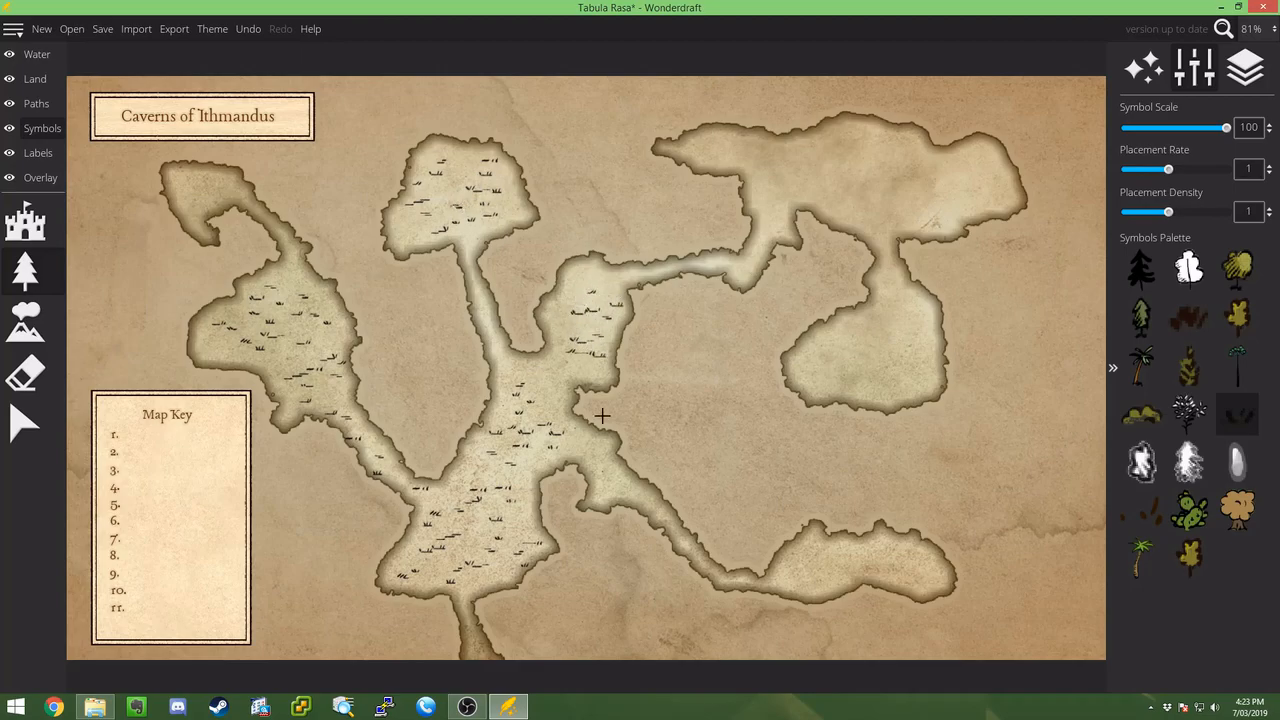
mouse_move(612, 477)
mouse_down()
mouse_move(517, 371)
mouse_move(552, 380)
mouse_up()
- Place an uncoloured tall standing-stone symbol at scale 100 in the eastern end of the northeast chamber
click(25, 220)
scroll(1203, 453, down, 10)
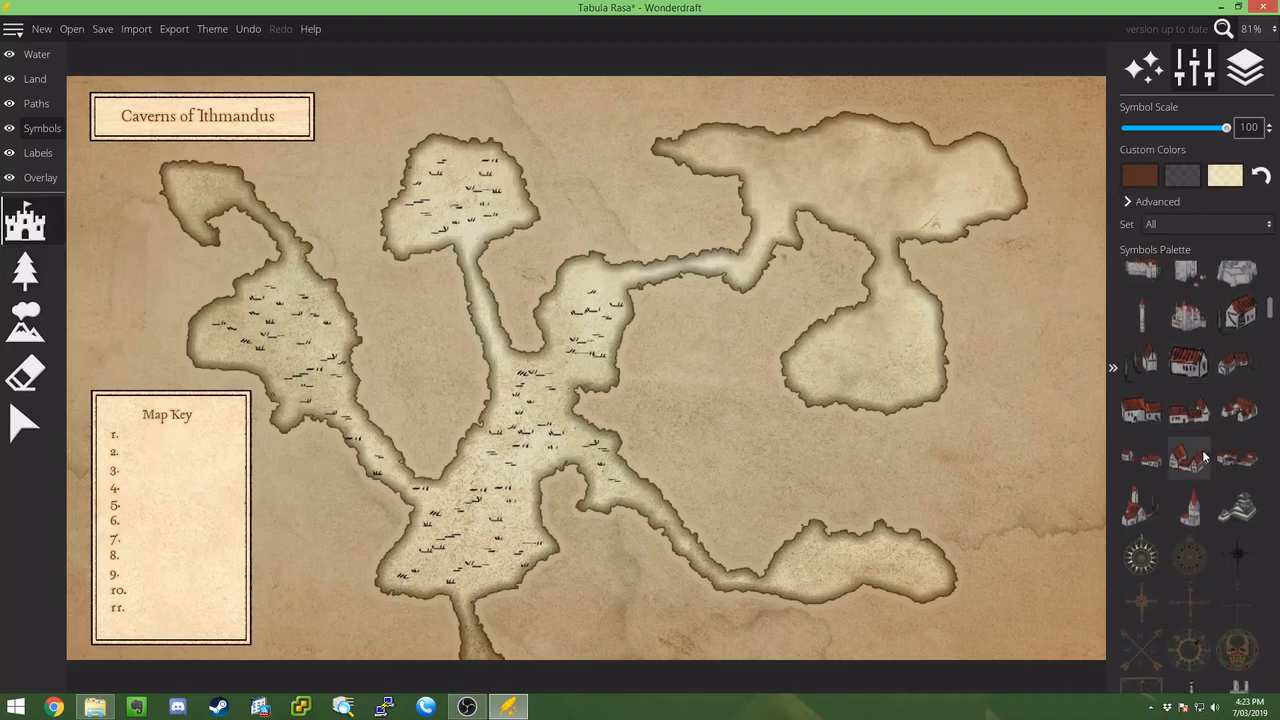
scroll(1203, 453, down, 10)
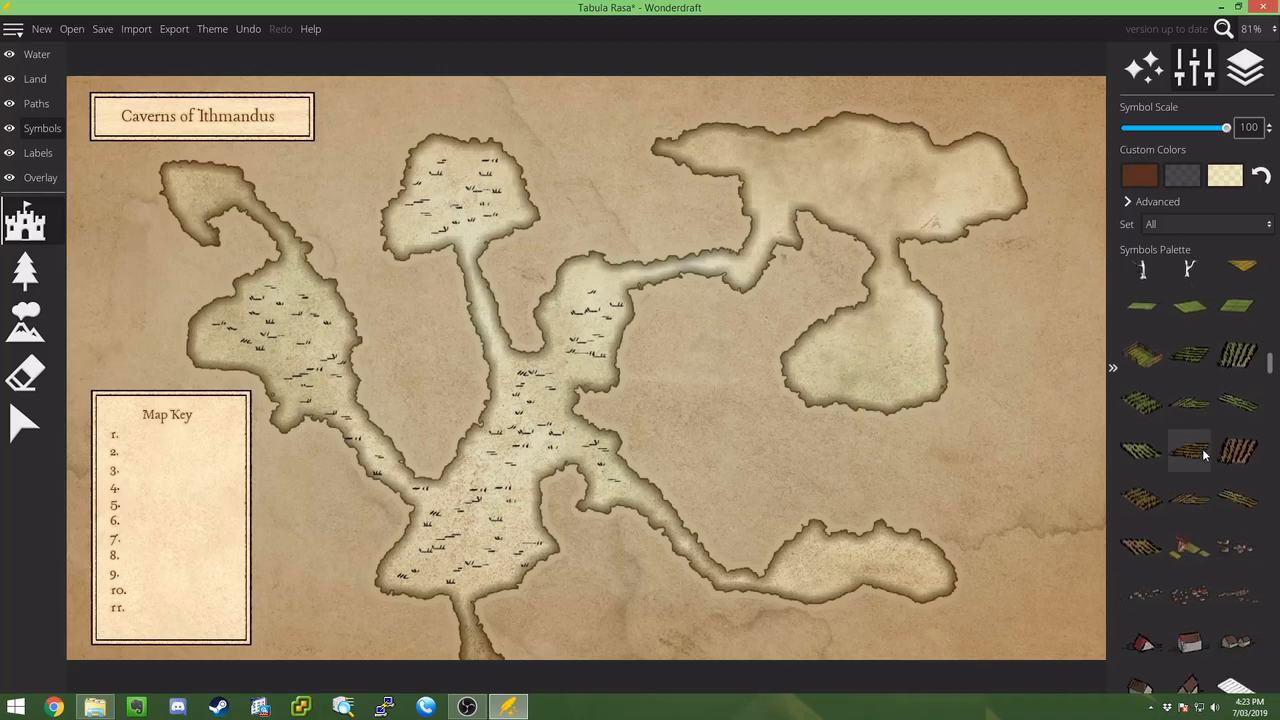
scroll(1202, 448, down, 10)
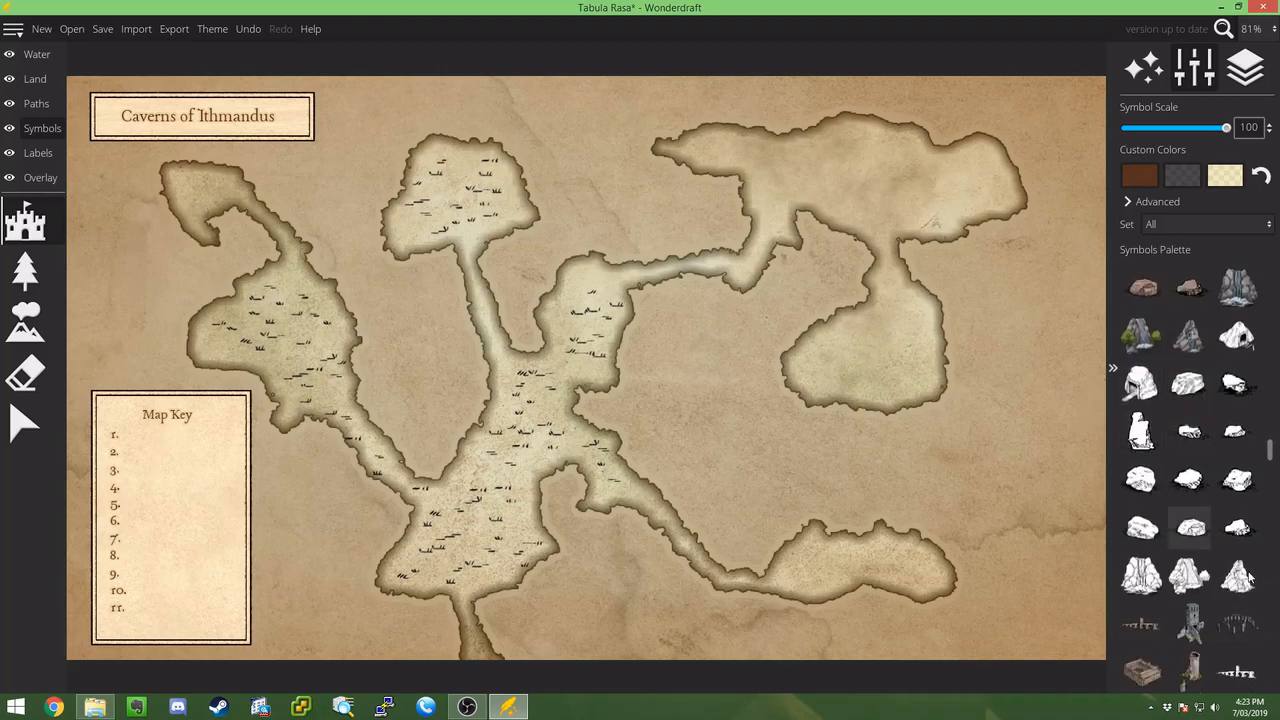
click(1135, 428)
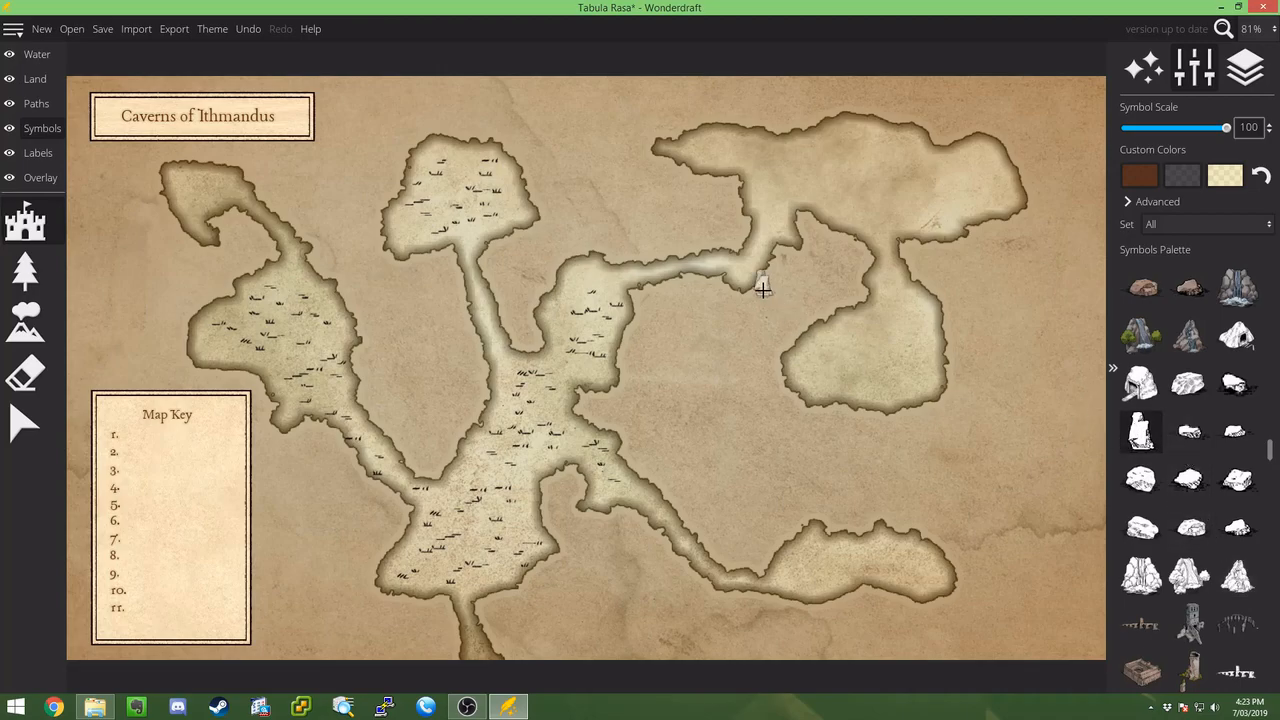
click(983, 175)
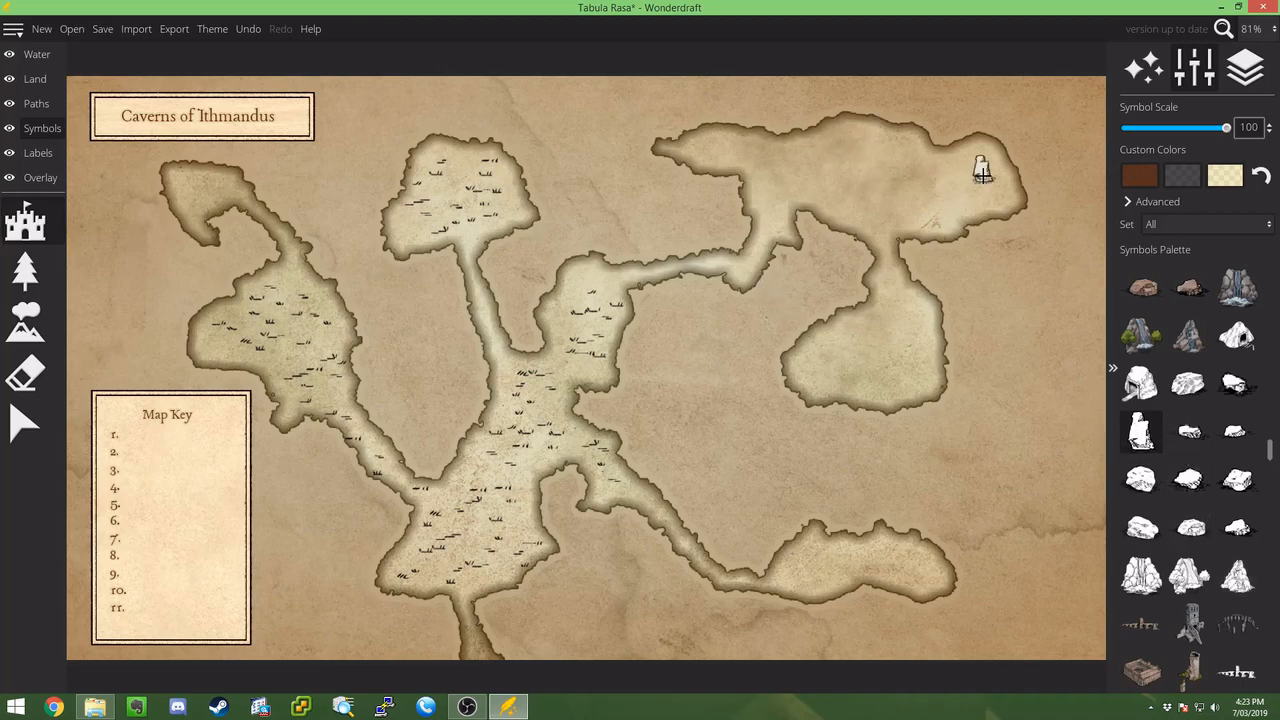
- Place four small rocks around the standing stone, three at scale 100 and a differently shaped one at scale 75
click(1237, 440)
scroll(946, 150, up, 3)
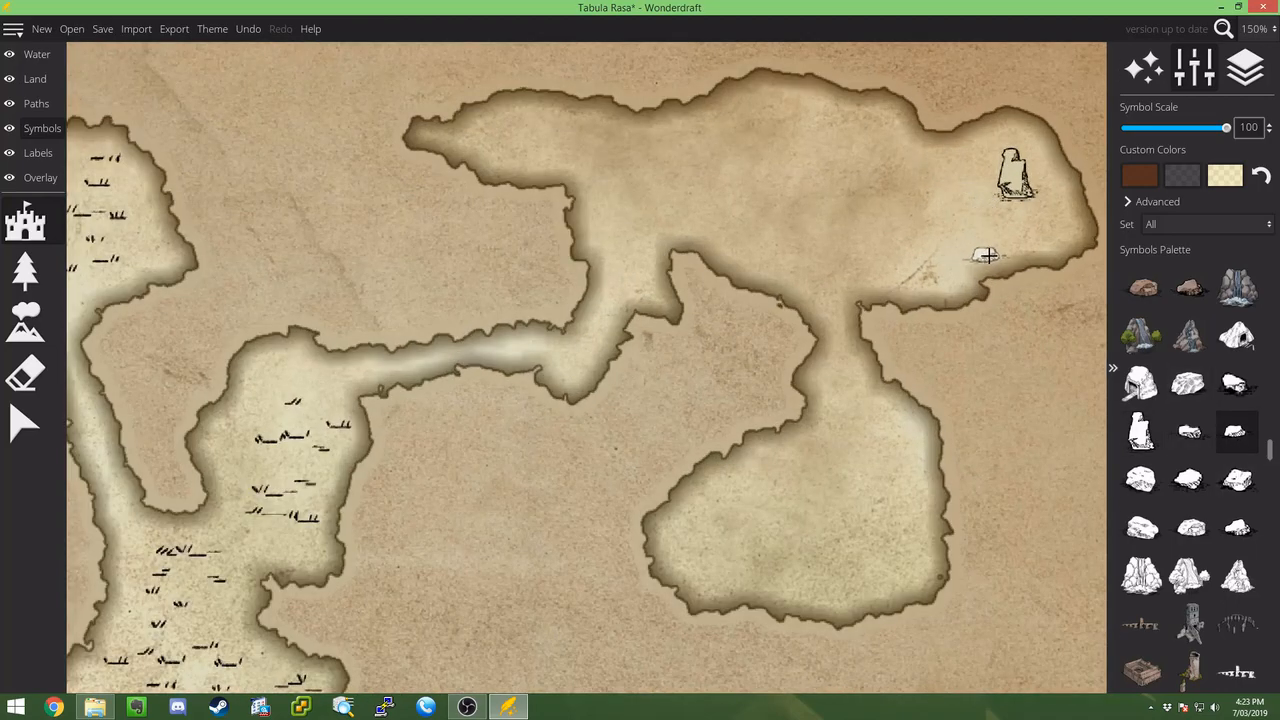
click(1036, 240)
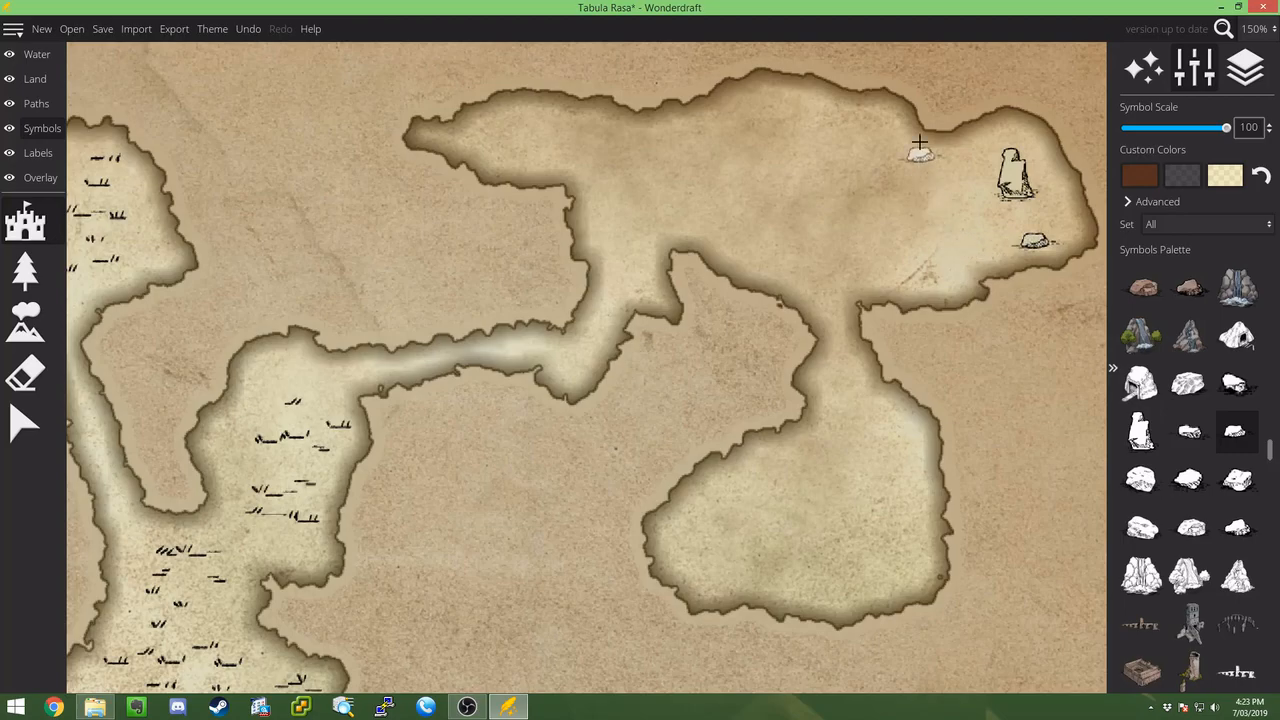
click(922, 154)
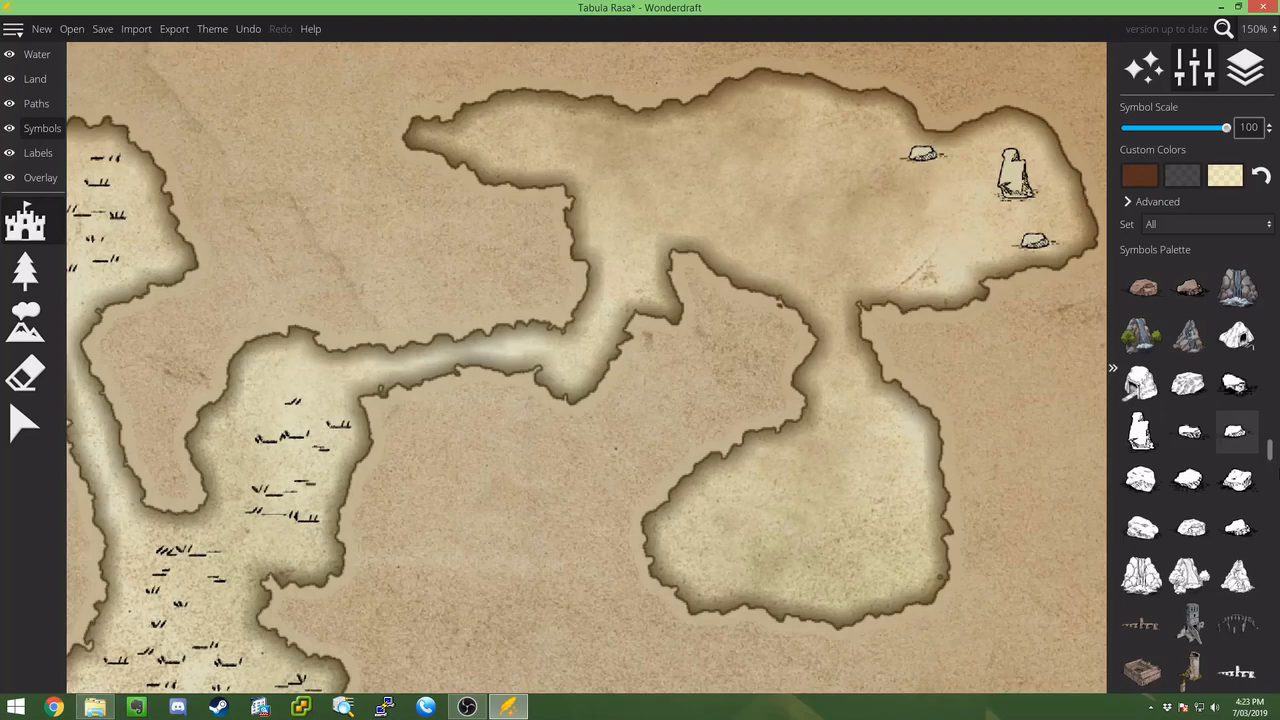
click(1198, 432)
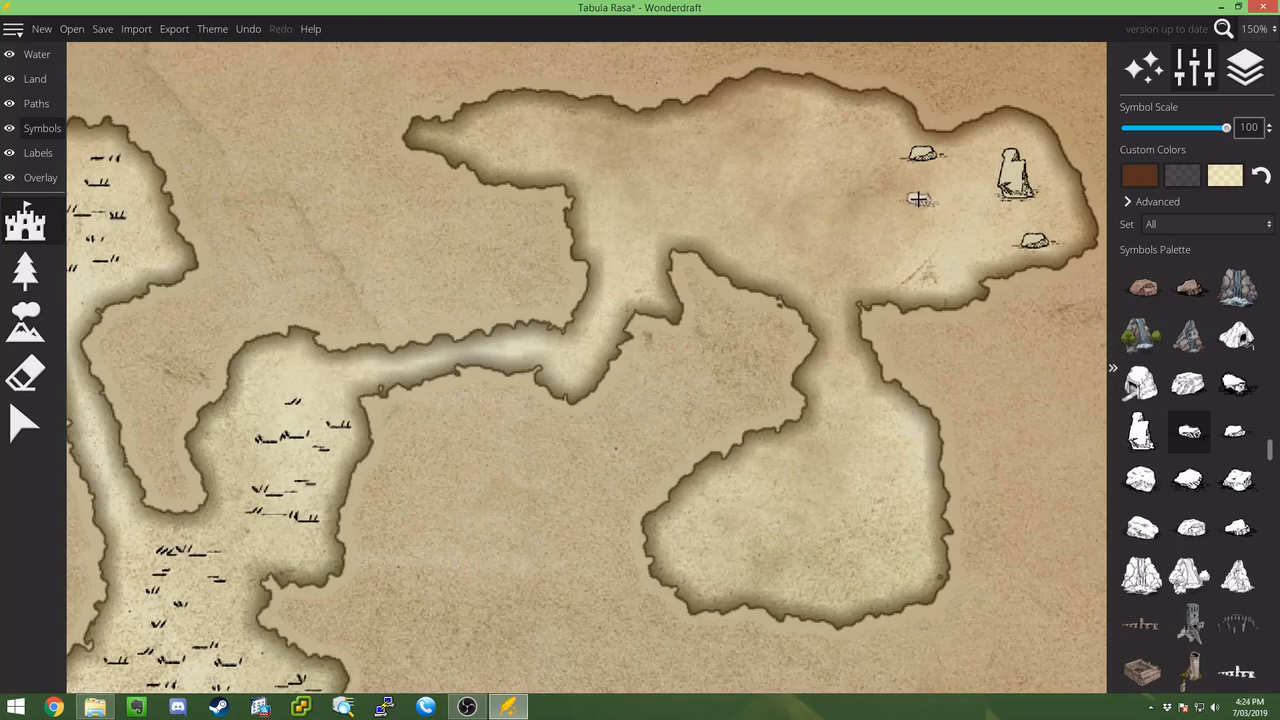
click(915, 202)
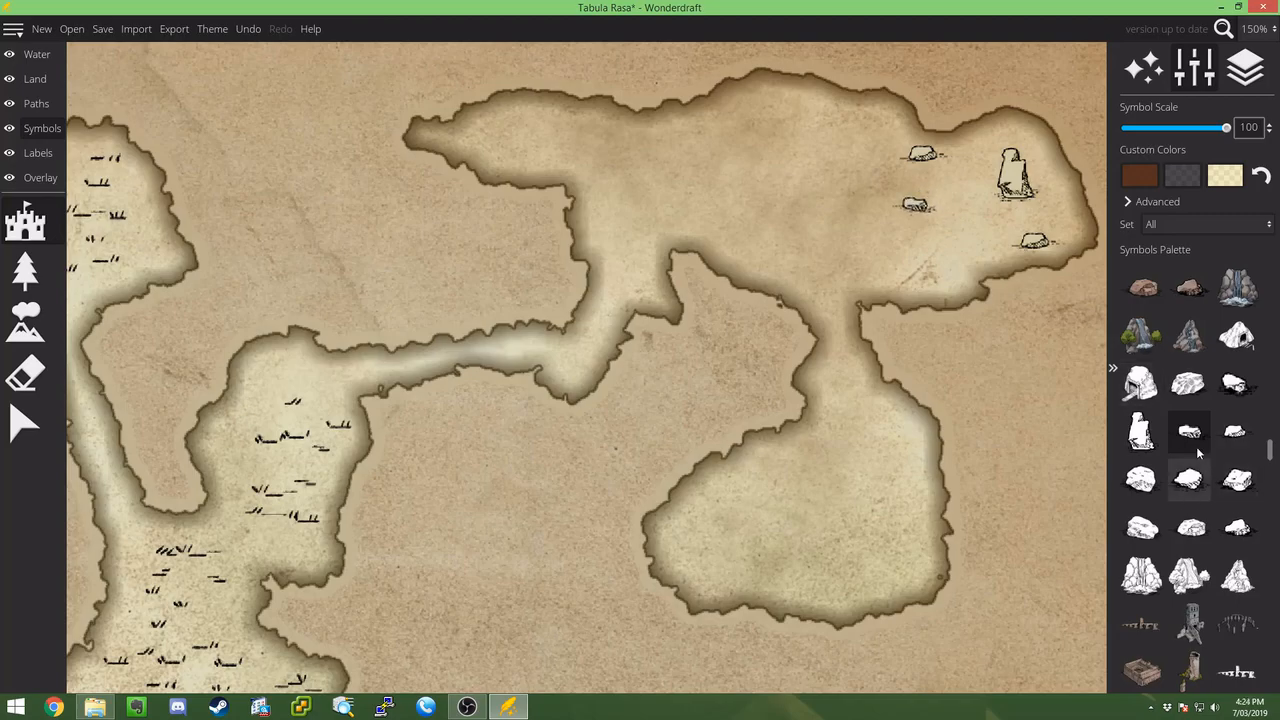
click(1189, 479)
ctrl+scroll(988, 234, down, 5)
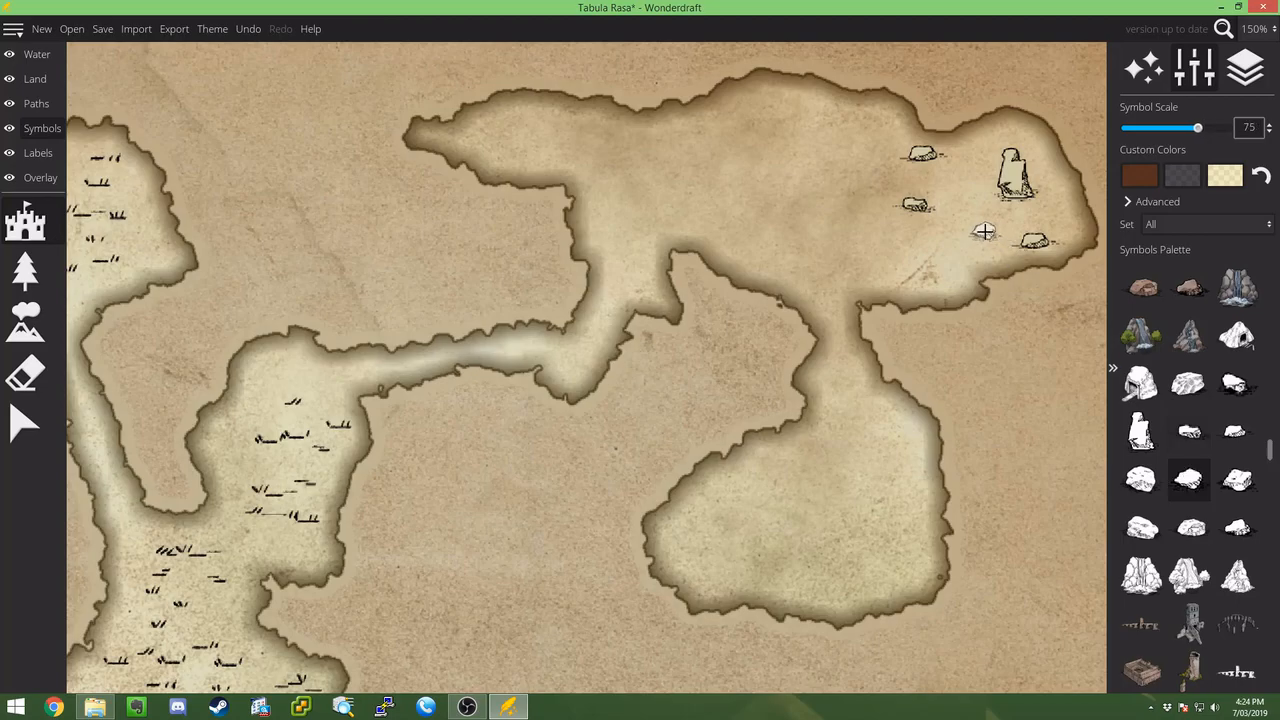
click(966, 238)
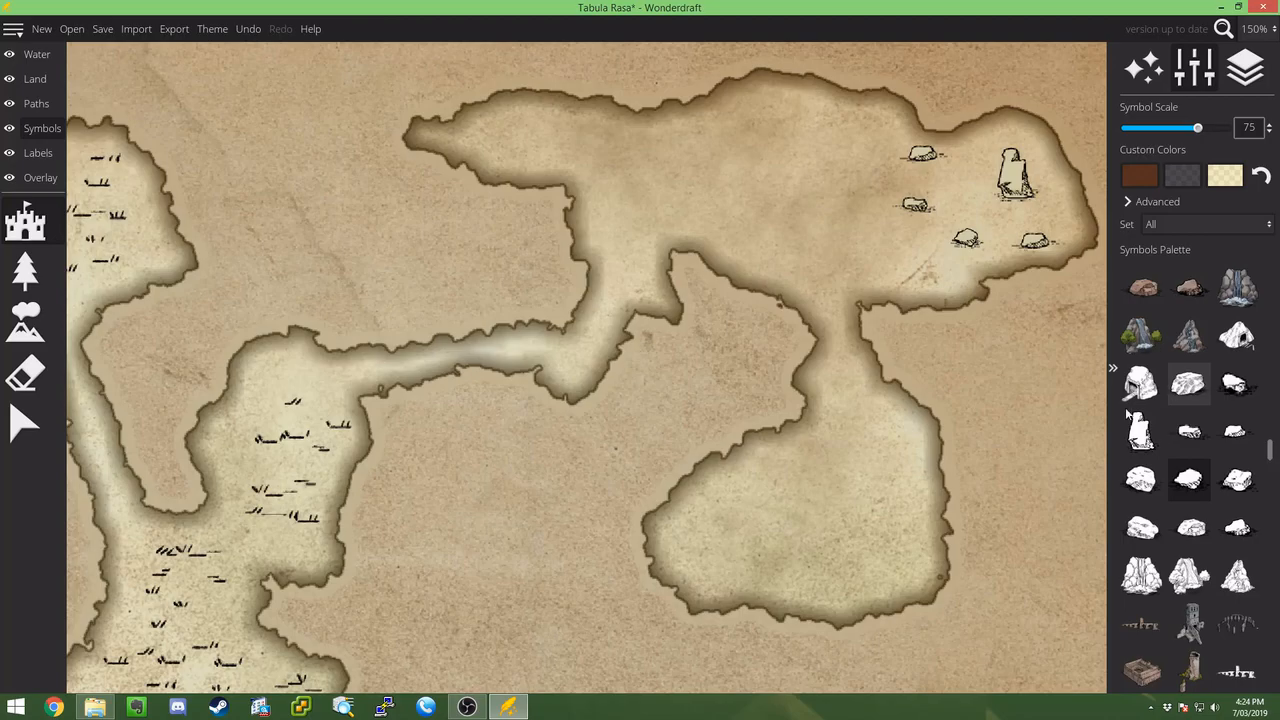
- Place one large boulder symbol at scale 45 in the lower part of the chamber south of the northeast cavern
click(1189, 383)
ctrl+scroll(812, 556, down, 8)
ctrl+scroll(818, 540, up, 2)
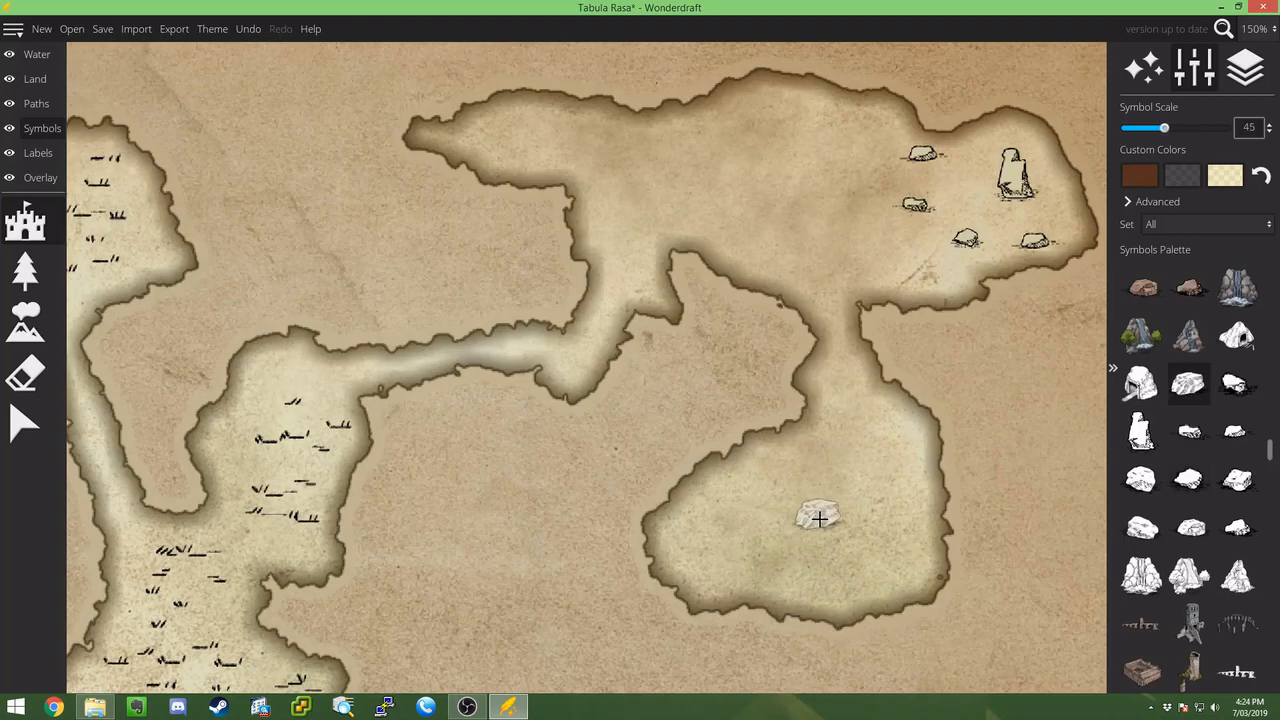
click(866, 544)
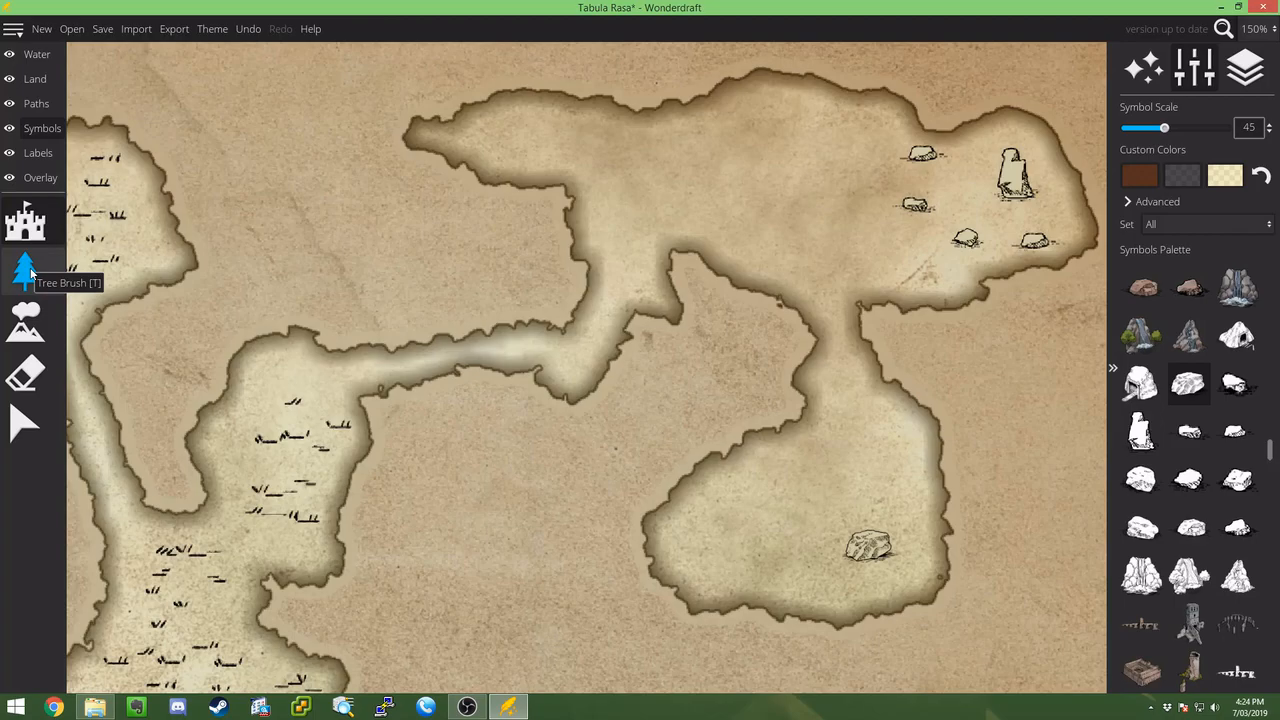
- Place three uncoloured tent symbols at scale 95 in the eastern half of the southeast chamber
scroll(457, 414, down, 5)
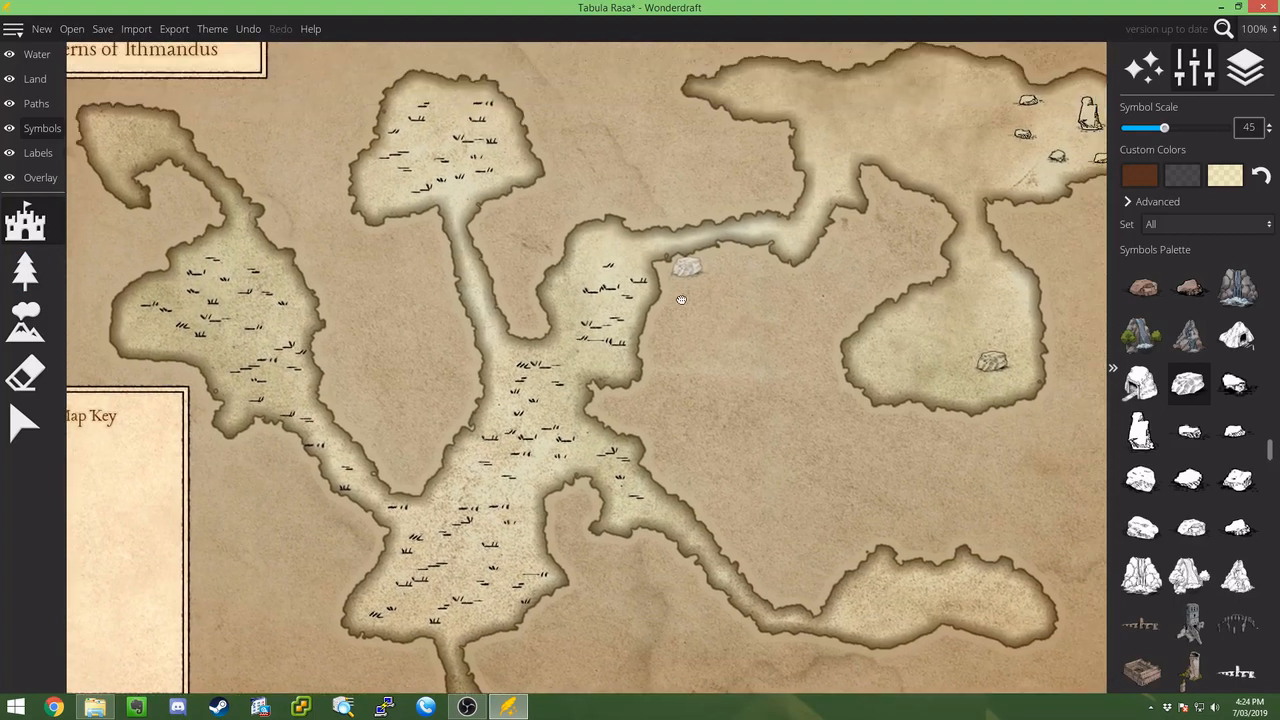
drag(681, 300, 650, 303)
scroll(1198, 410, up, 5)
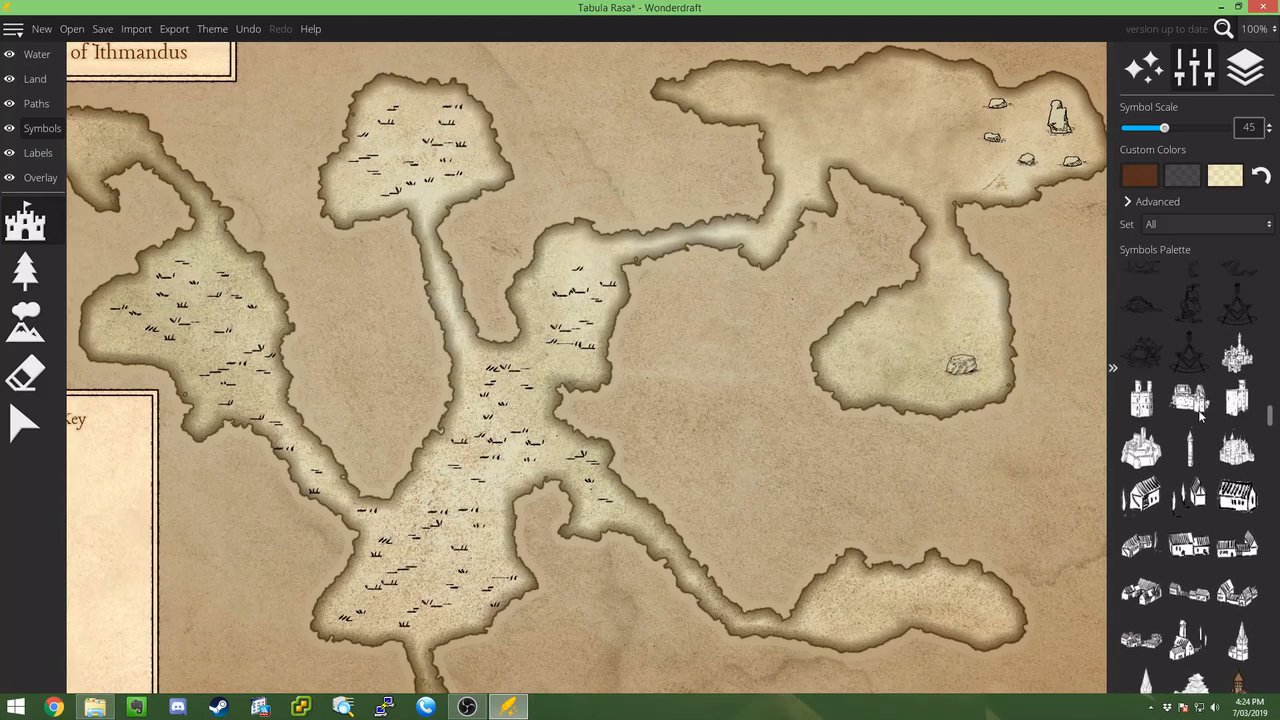
scroll(1197, 408, up, 3)
click(1141, 505)
scroll(994, 543, up, 3)
scroll(831, 517, up, 10)
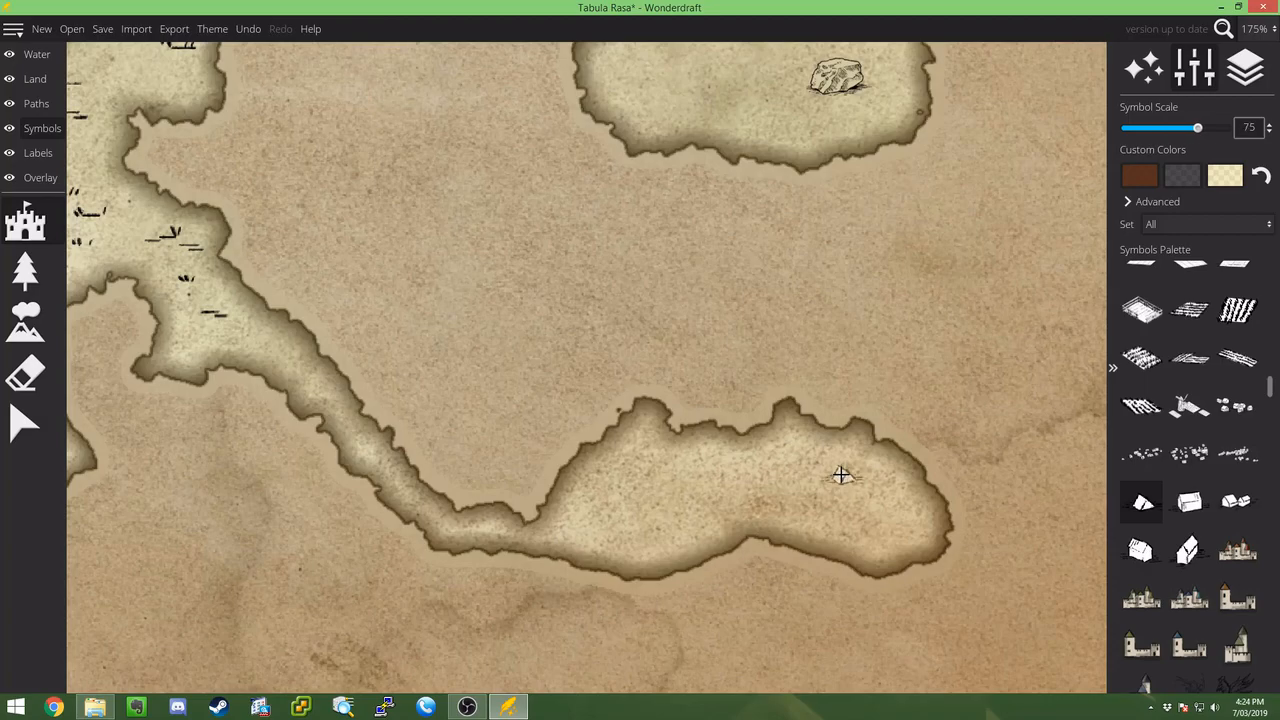
scroll(760, 457, down, 1)
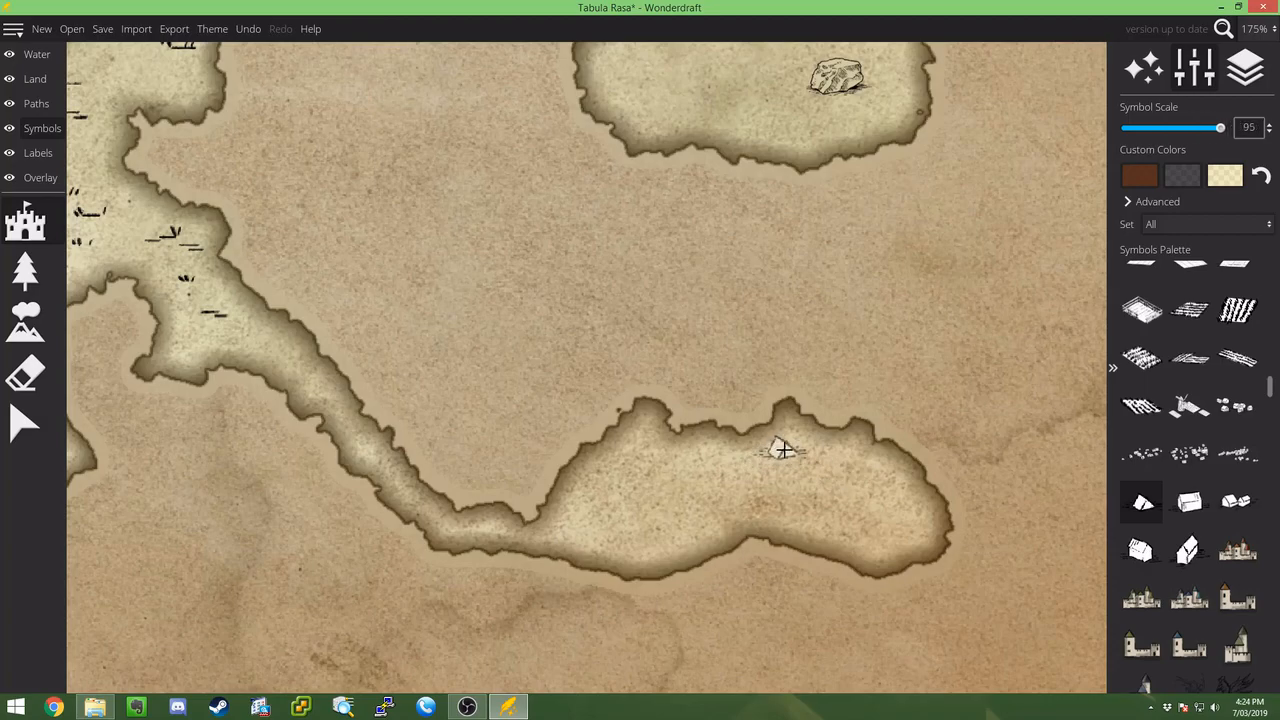
click(785, 450)
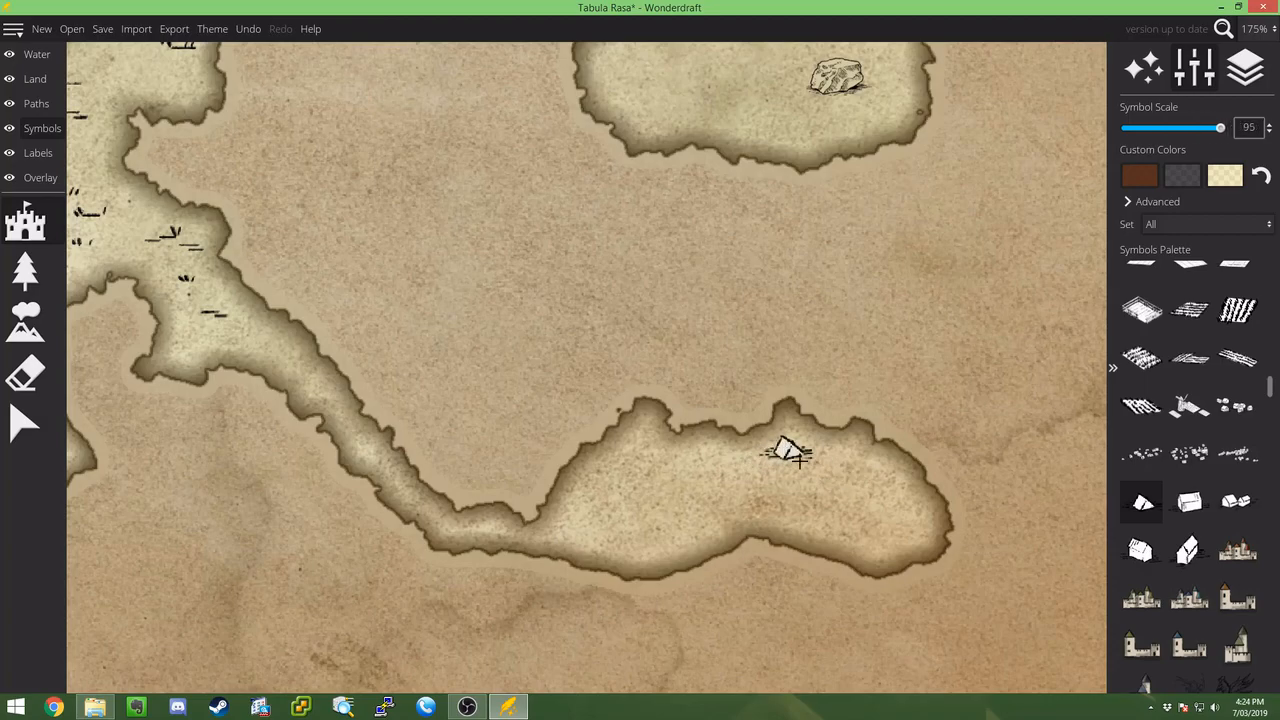
click(869, 541)
click(888, 484)
- Turn on symbol mirroring and add two mirrored tents among the others in the southeast chamber
click(1158, 201)
click(1160, 224)
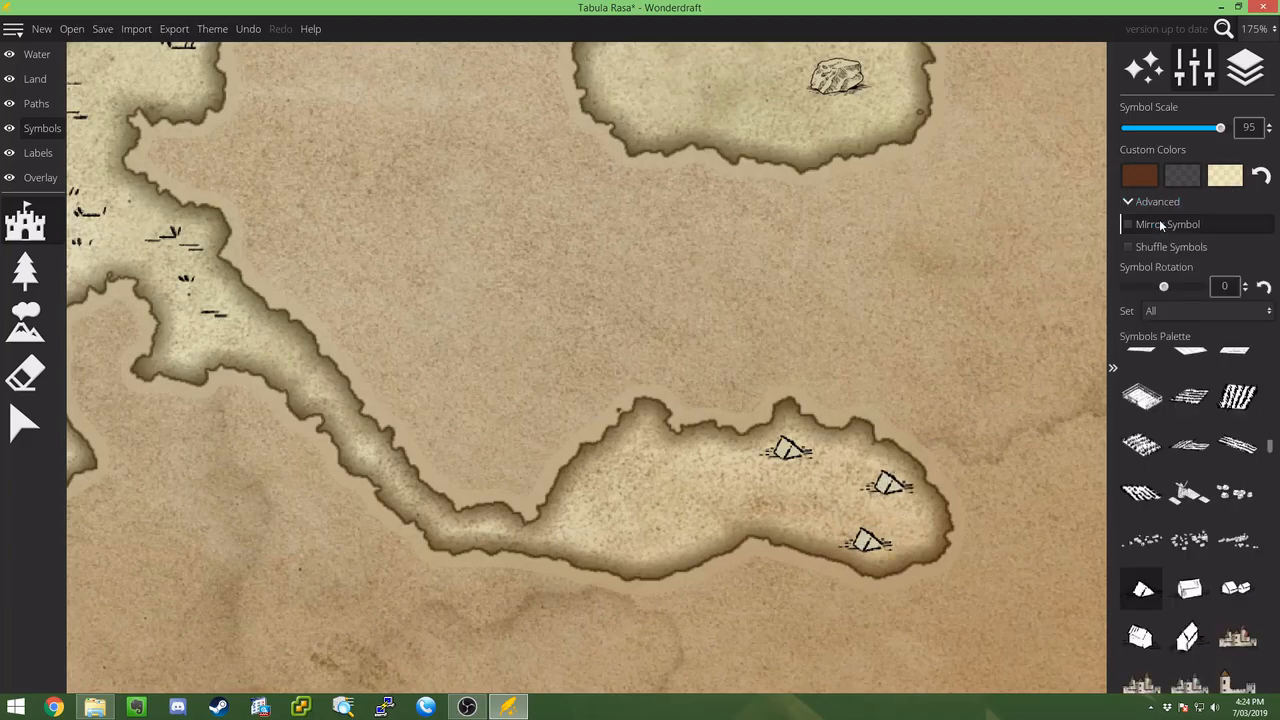
click(845, 455)
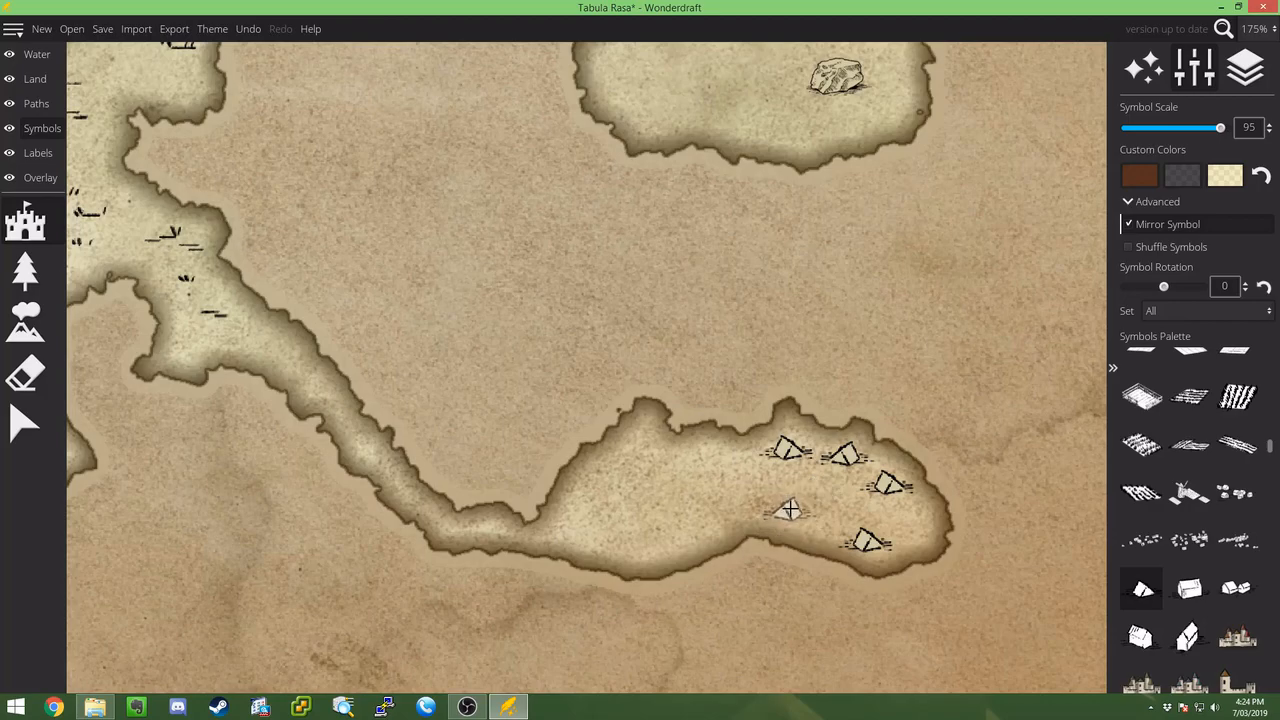
click(775, 502)
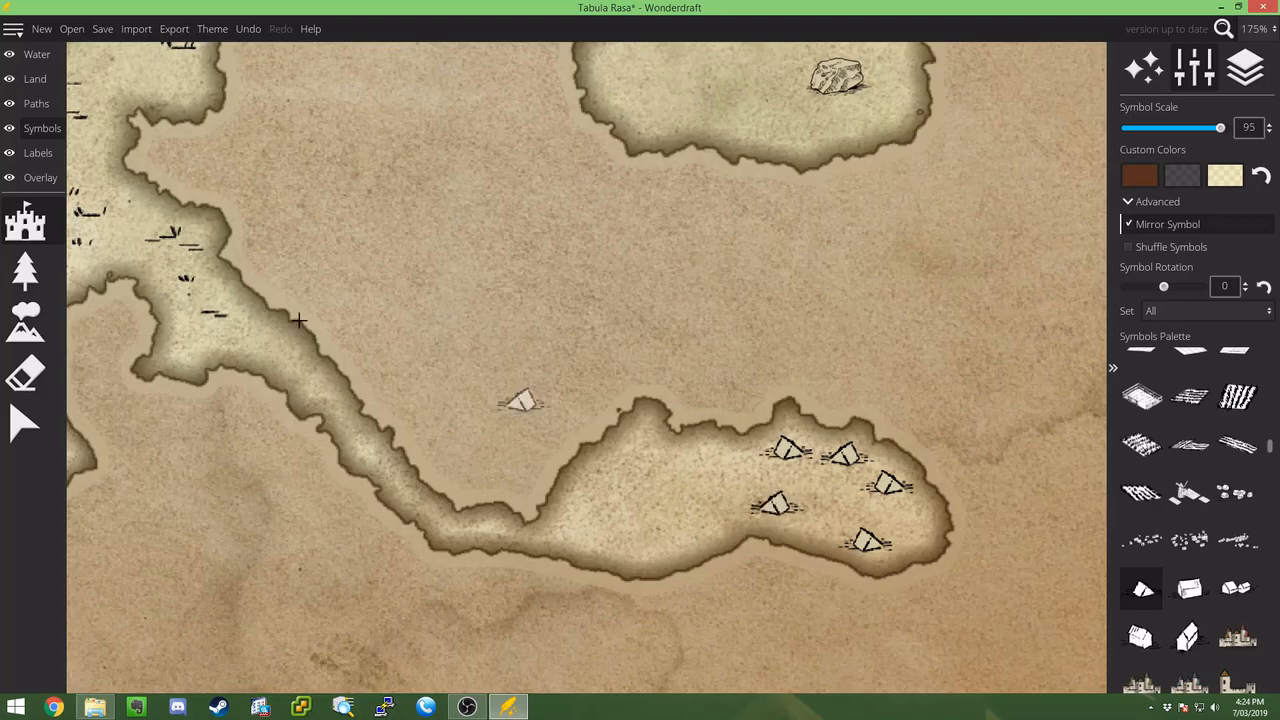
- Set the style for new map labels to font size 30 with a semi-transparent white outline
click(50, 155)
scroll(340, 300, down, 5)
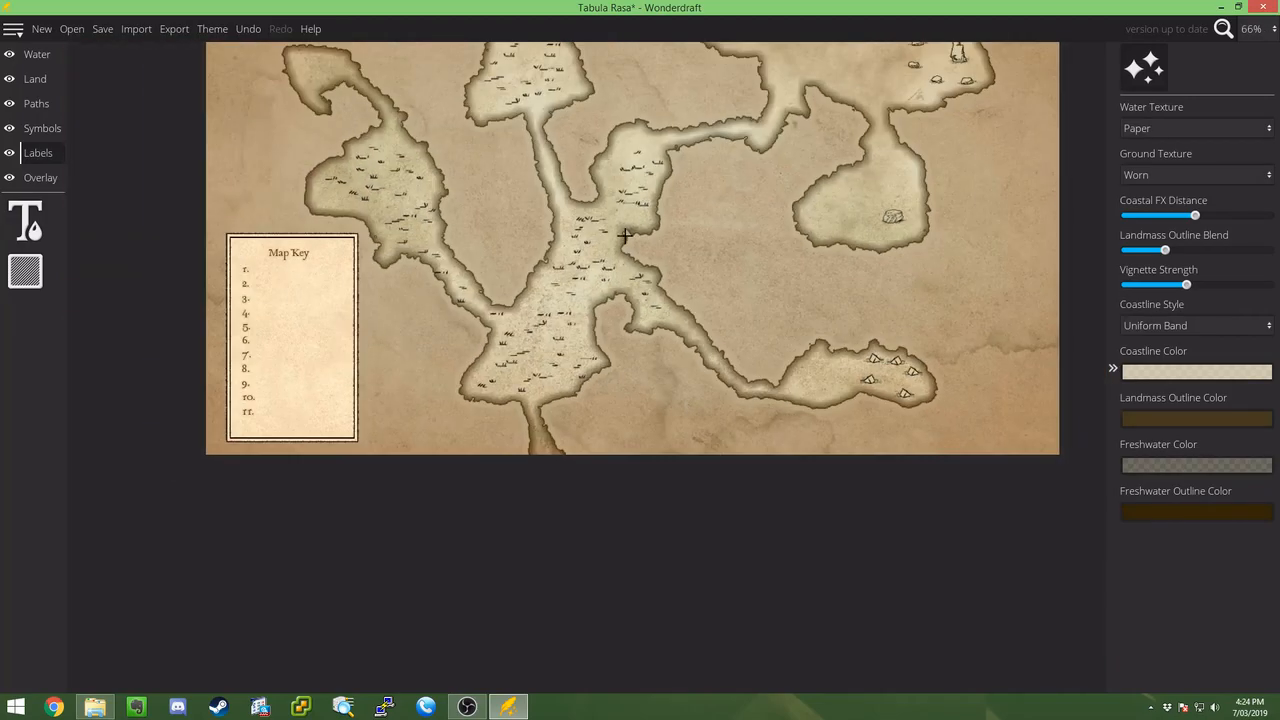
drag(633, 214, 610, 363)
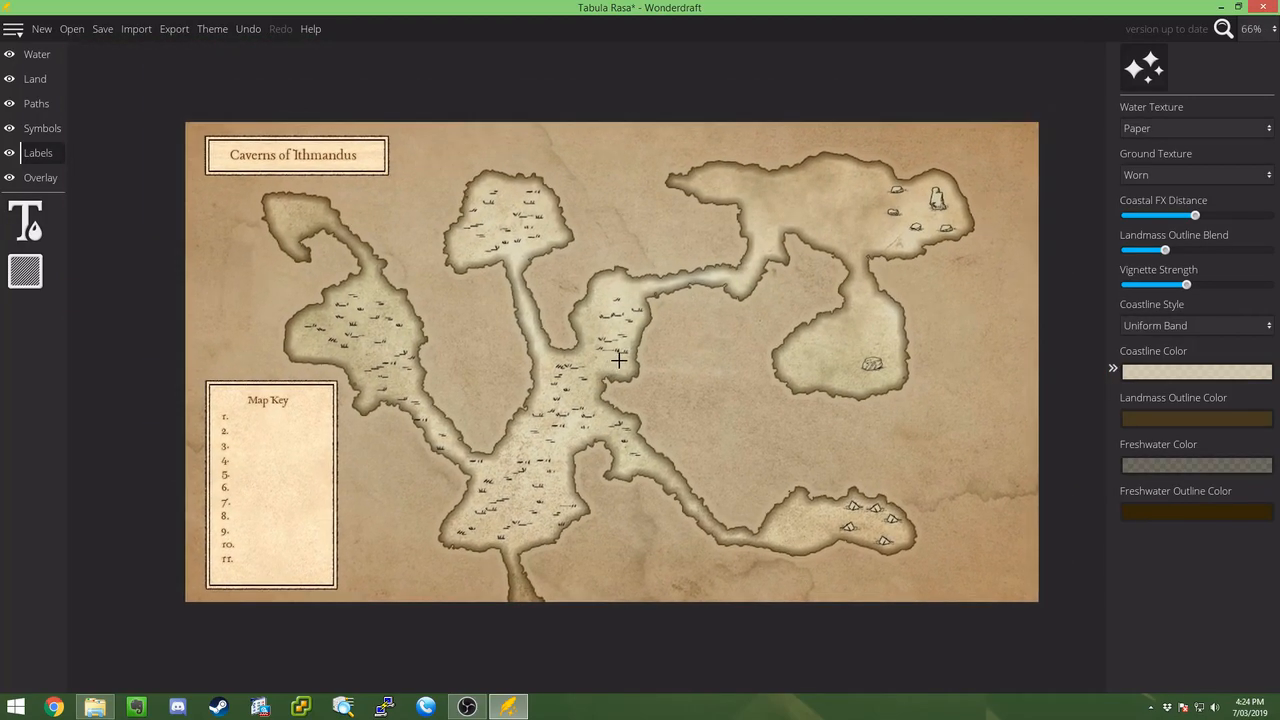
scroll(622, 355, up, 1)
click(25, 221)
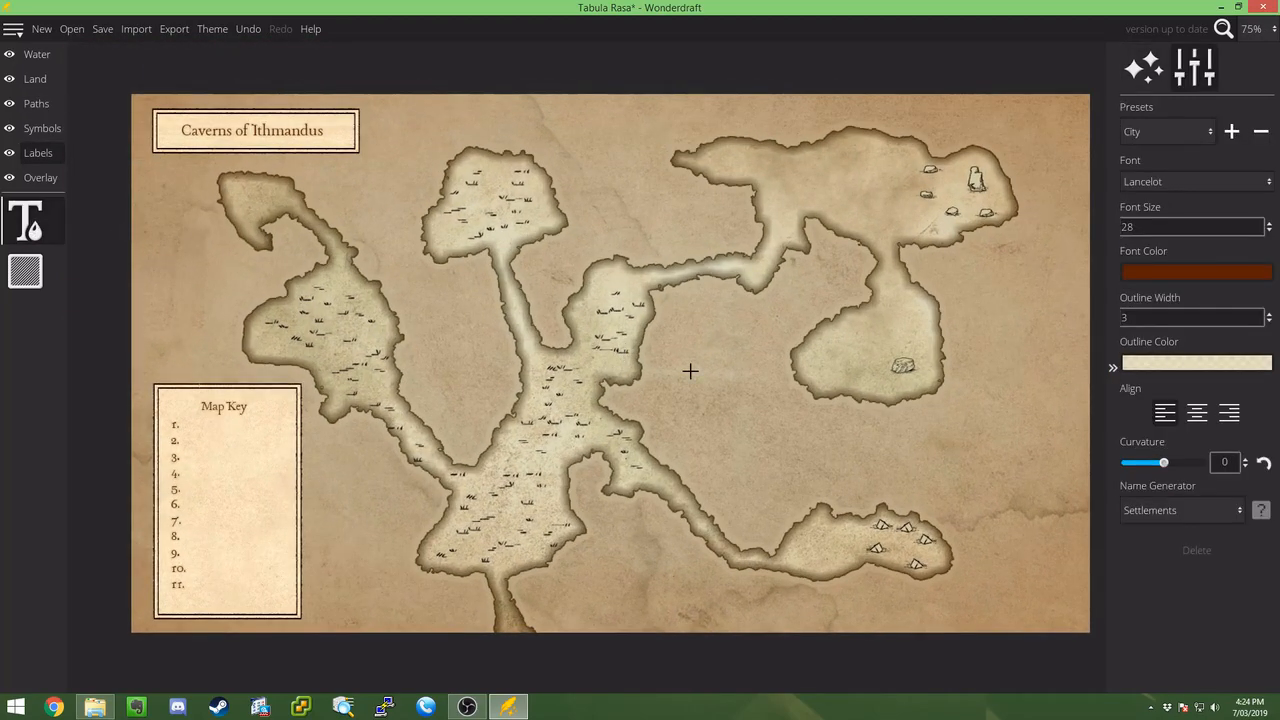
click(1197, 414)
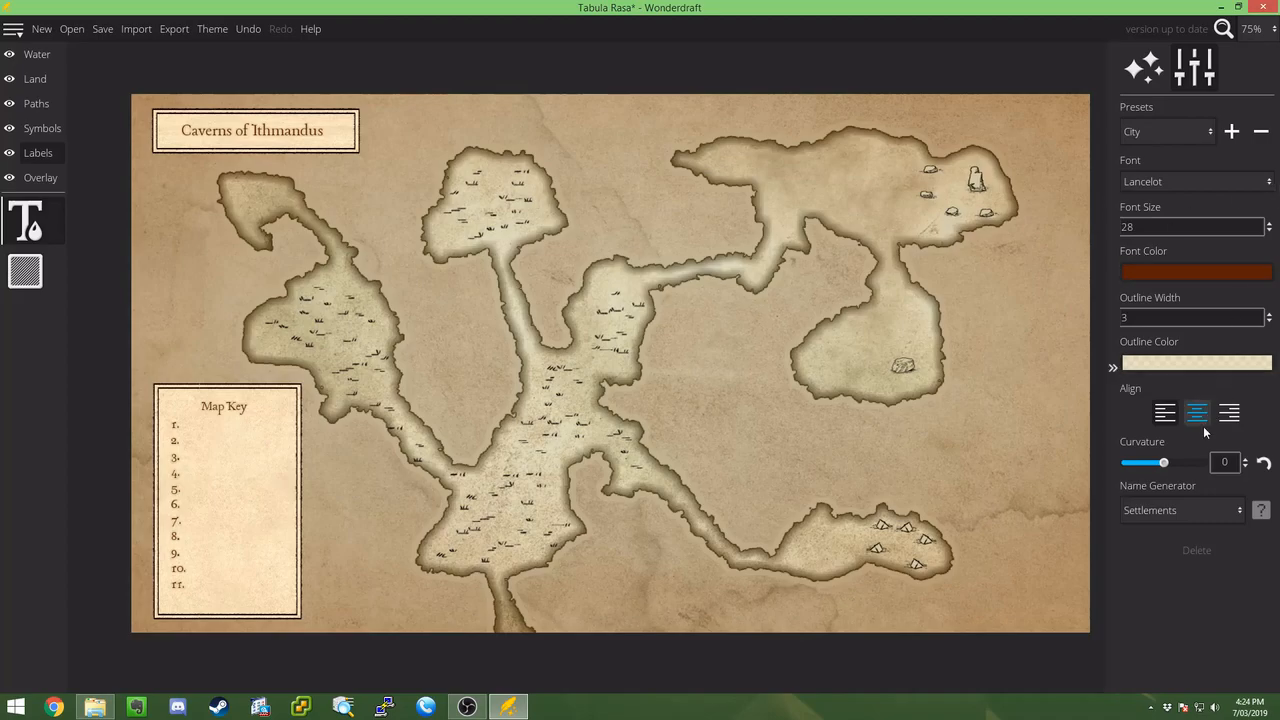
click(1205, 362)
drag(959, 188, 928, 52)
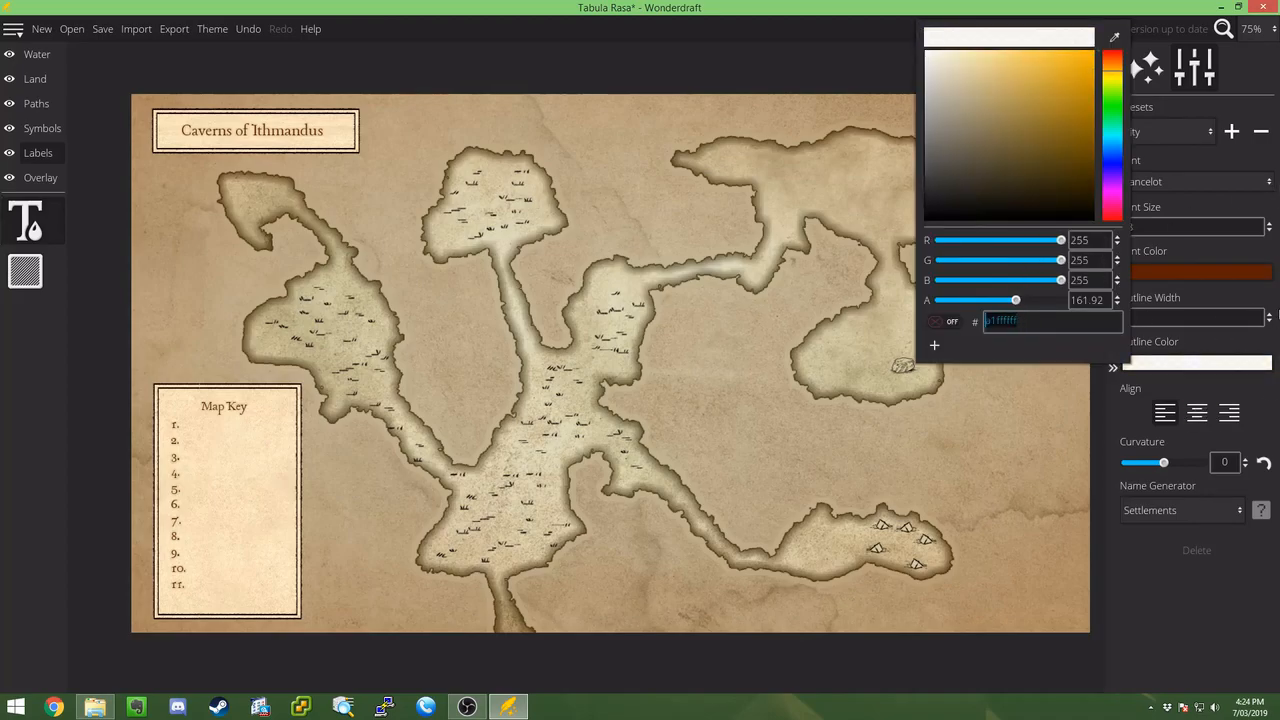
click(1273, 344)
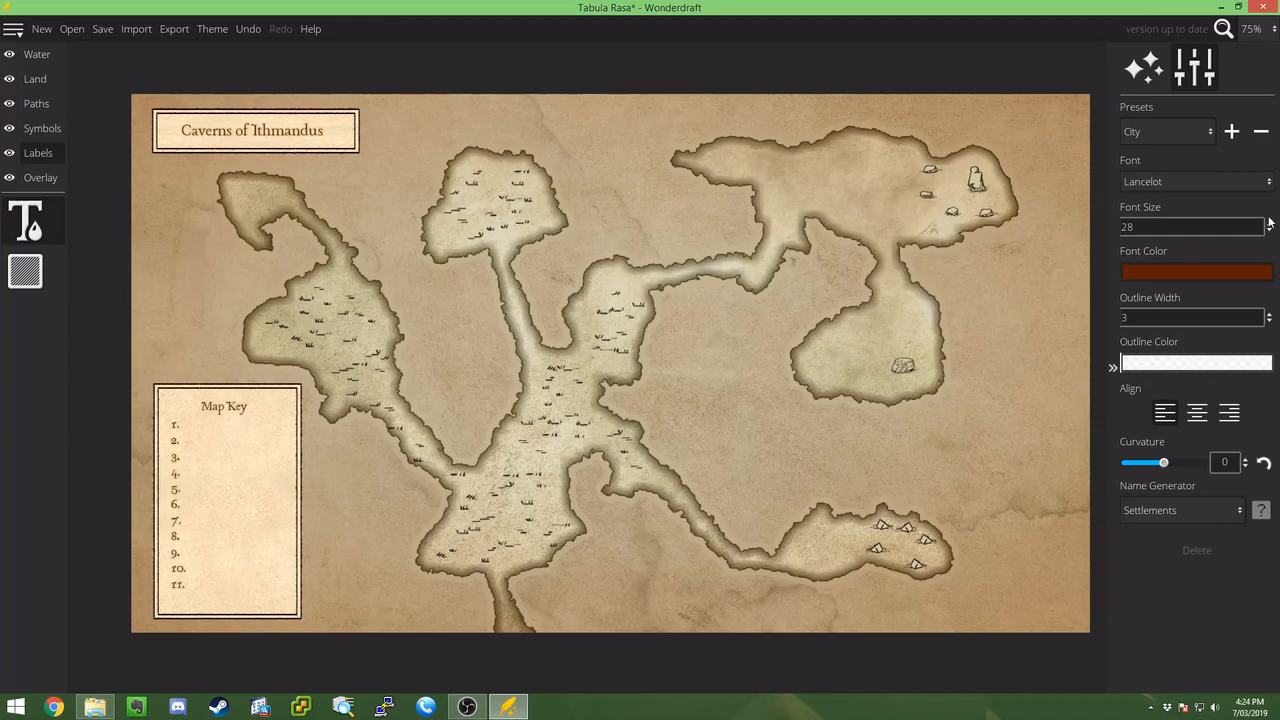
click(1271, 224)
click(1271, 224)
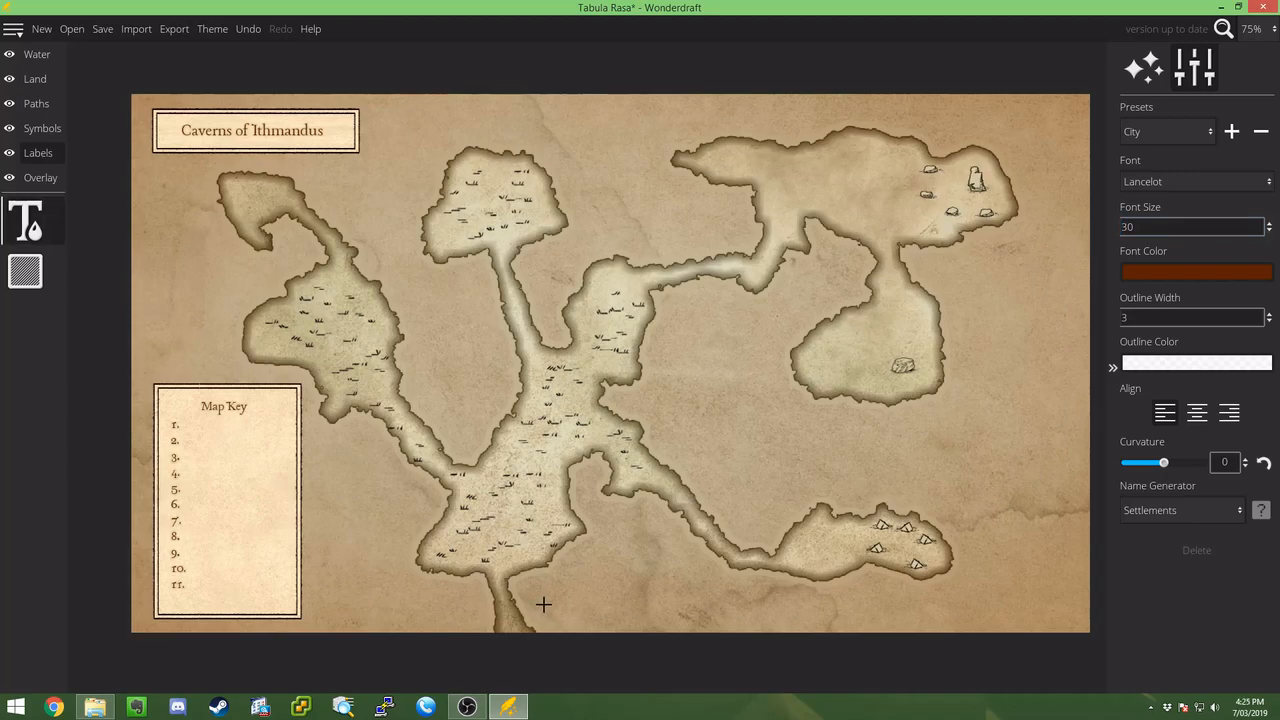
- Label the southern entrance chamber 1, the western chamber 2, the northern chamber 3 and the upper central chamber 4
click(506, 514)
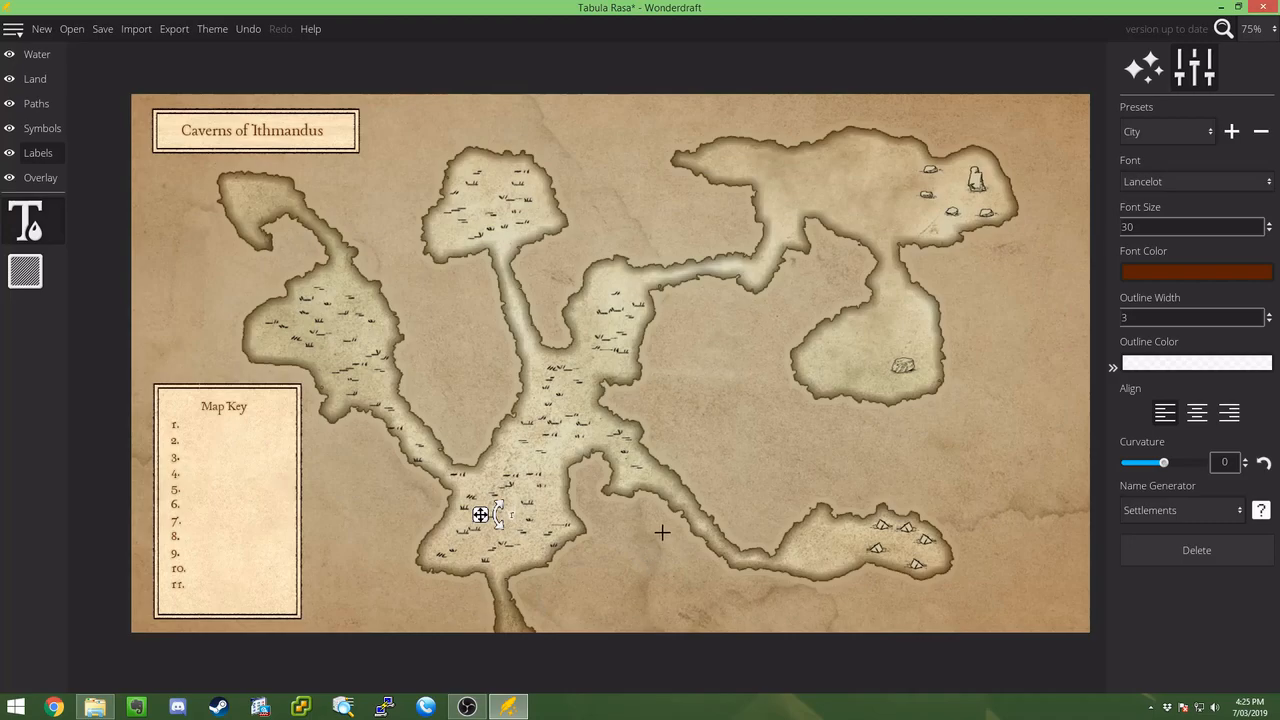
click(341, 326)
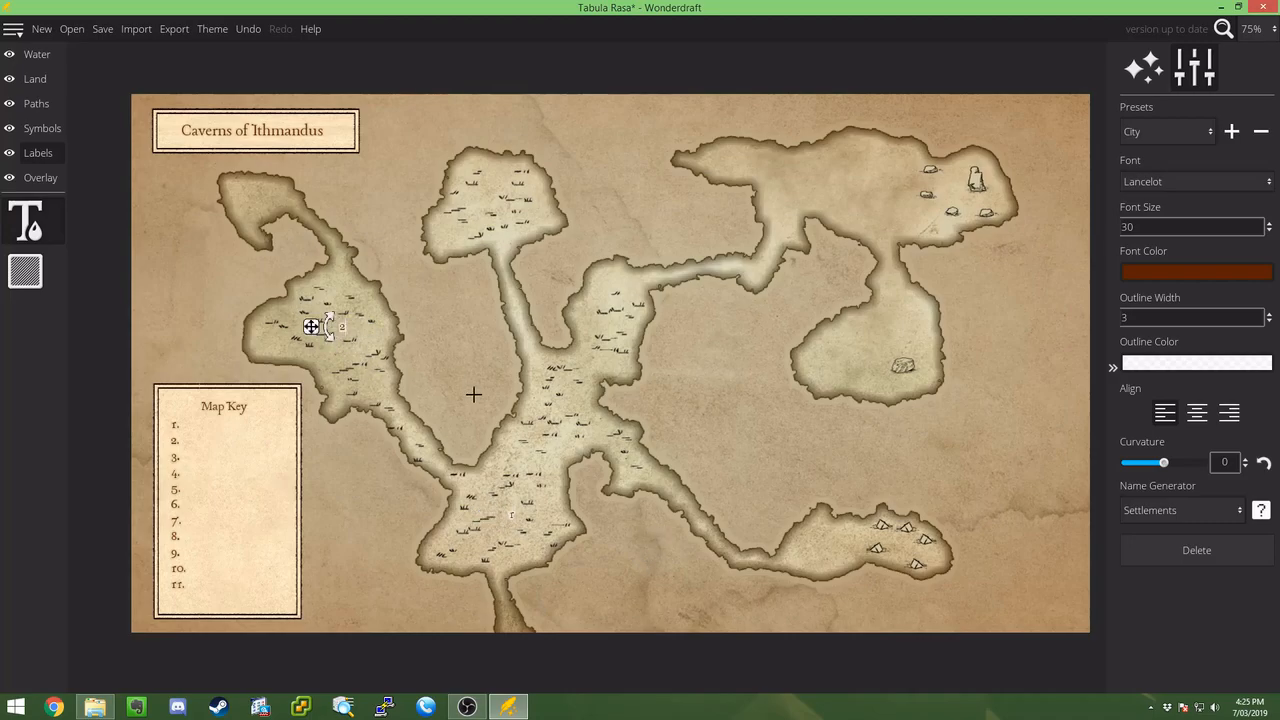
click(483, 197)
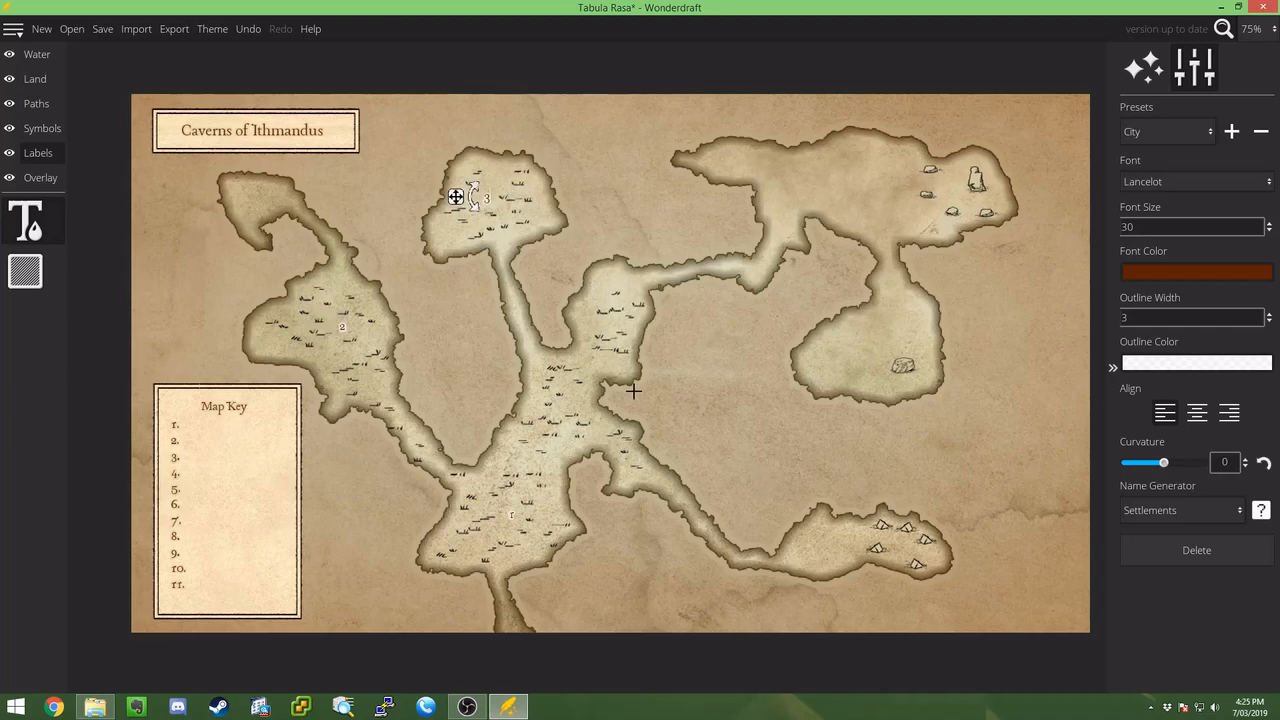
click(614, 318)
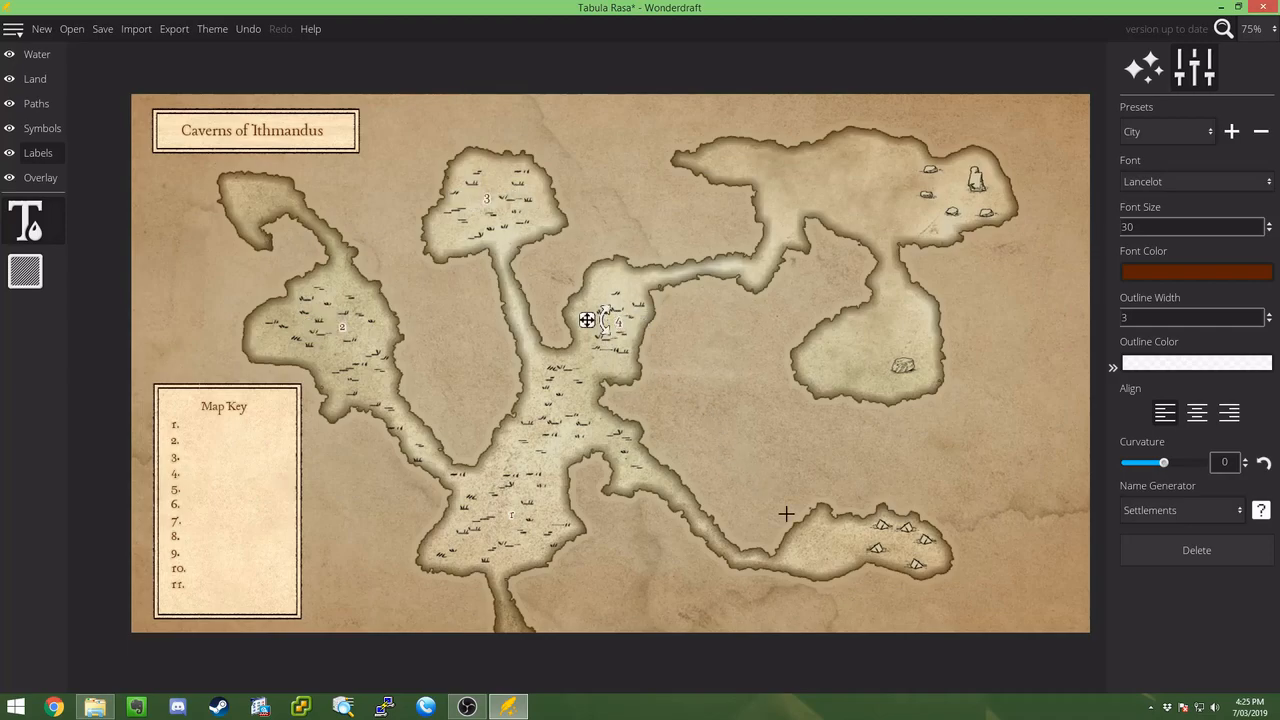
- Add label 5 among the tents, 6 at the bend of the northeast passage and 7 beside the standing stone
click(897, 547)
text(5)
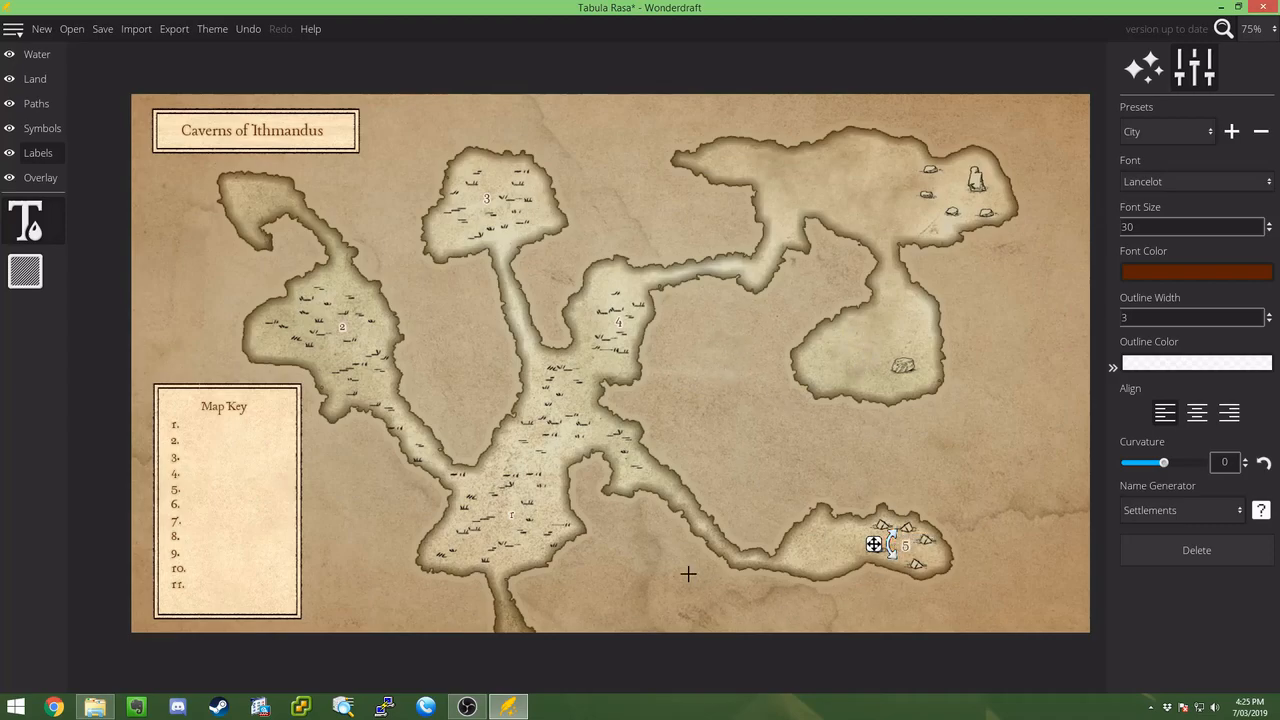
click(751, 272)
text(6)
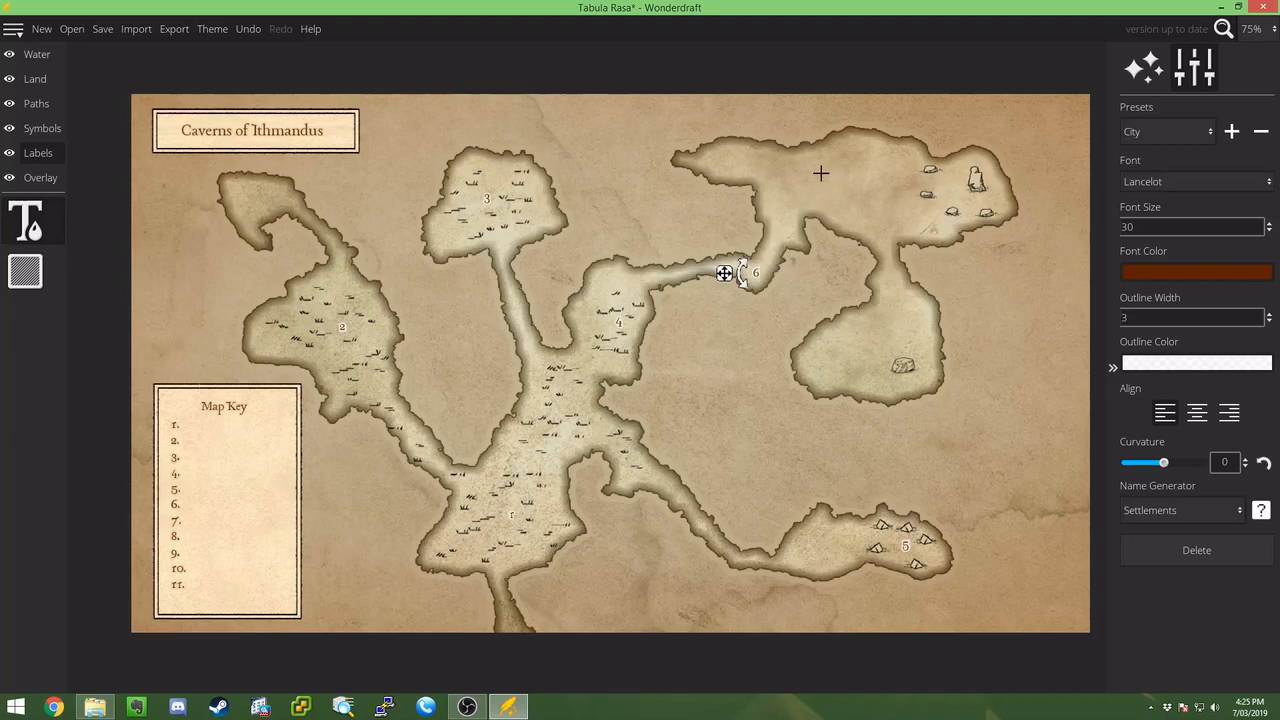
click(947, 184)
text(7)
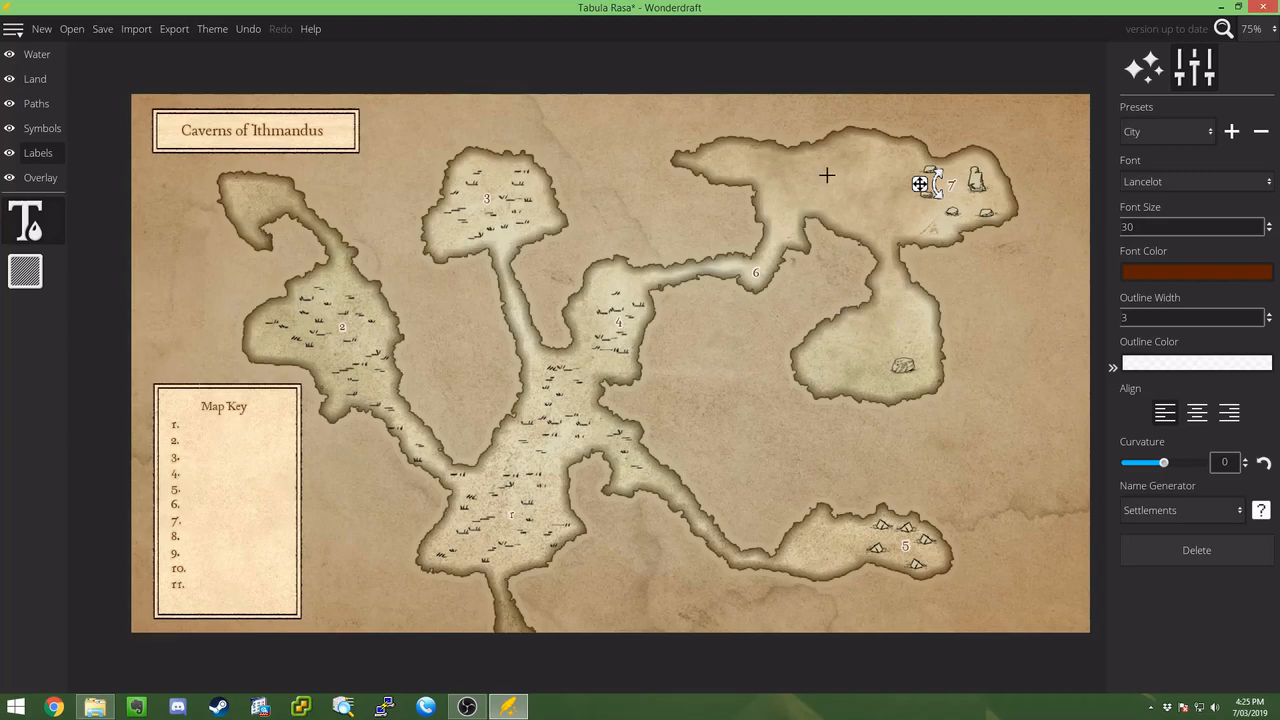
- Add label 8 in the northeast cavern's western arm, 9 and 10 in the chamber south of it, and 11 in the northwest chamber
click(734, 161)
text(8)
click(891, 332)
text(9)
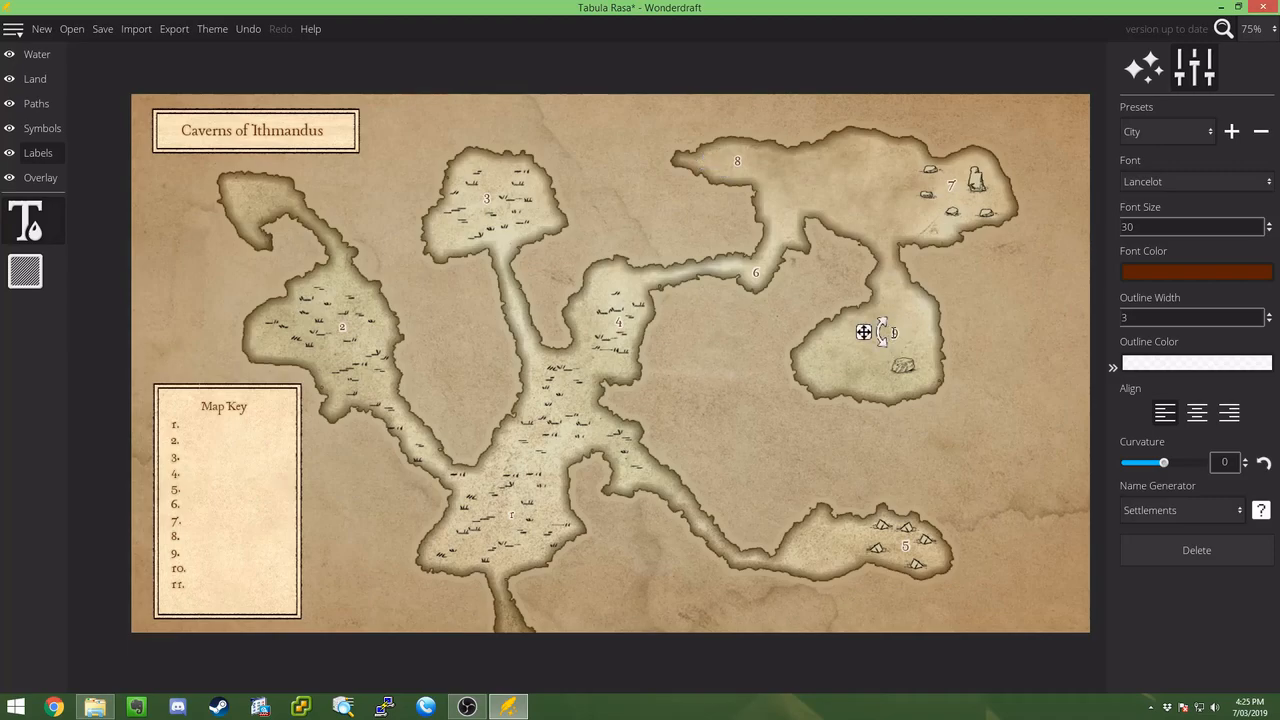
click(812, 364)
key(BackSpace)
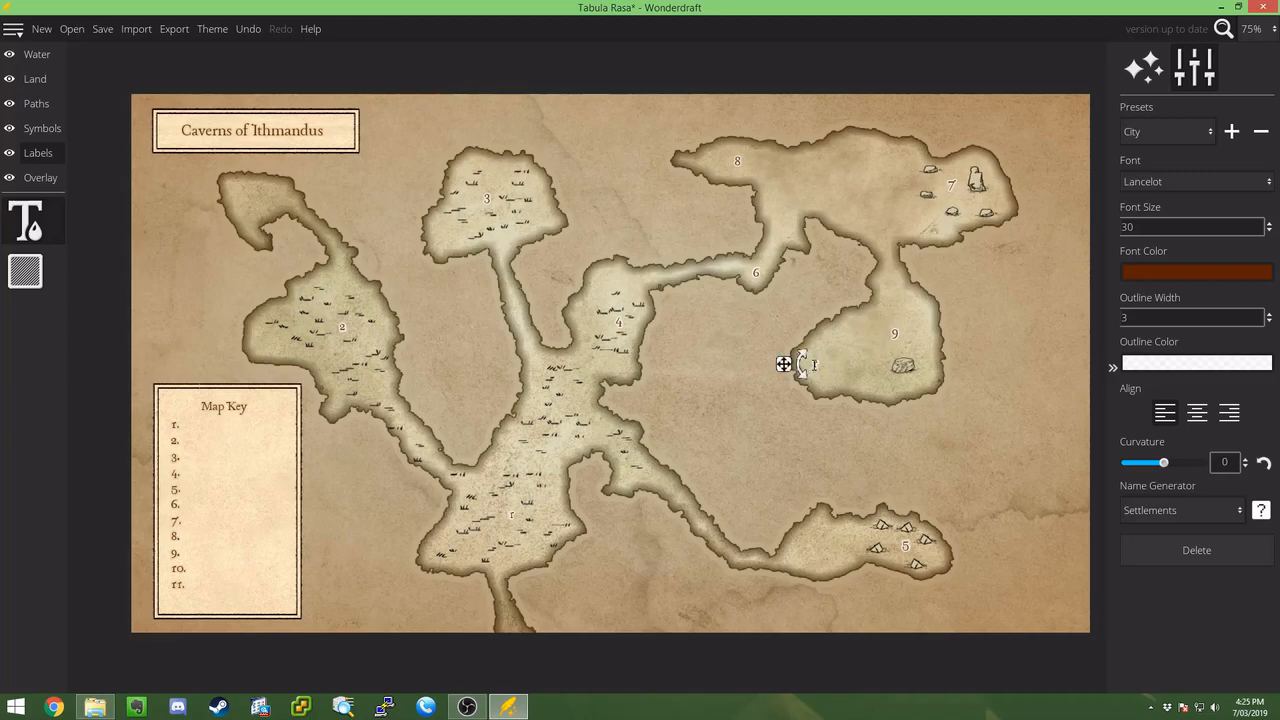
text(10)
click(262, 201)
- Scatter grass at scale 95 across the northeast cavern, the chamber around label 9 and the western part of the southeast chamber
click(42, 128)
click(25, 270)
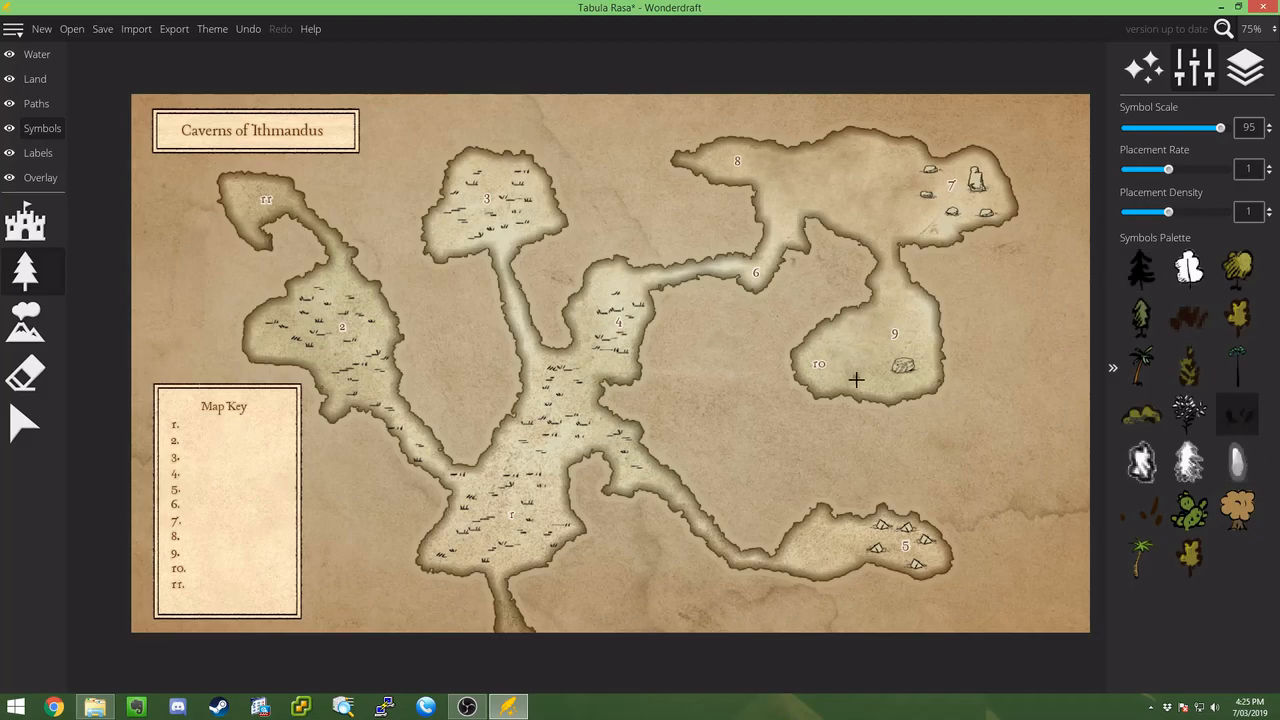
mouse_move(871, 371)
mouse_down()
mouse_move(861, 326)
mouse_move(898, 307)
mouse_move(918, 331)
mouse_move(896, 302)
mouse_move(877, 202)
mouse_move(894, 167)
mouse_move(773, 182)
mouse_move(790, 221)
mouse_move(847, 185)
mouse_move(893, 203)
mouse_move(835, 208)
mouse_move(827, 160)
mouse_up()
click(769, 159)
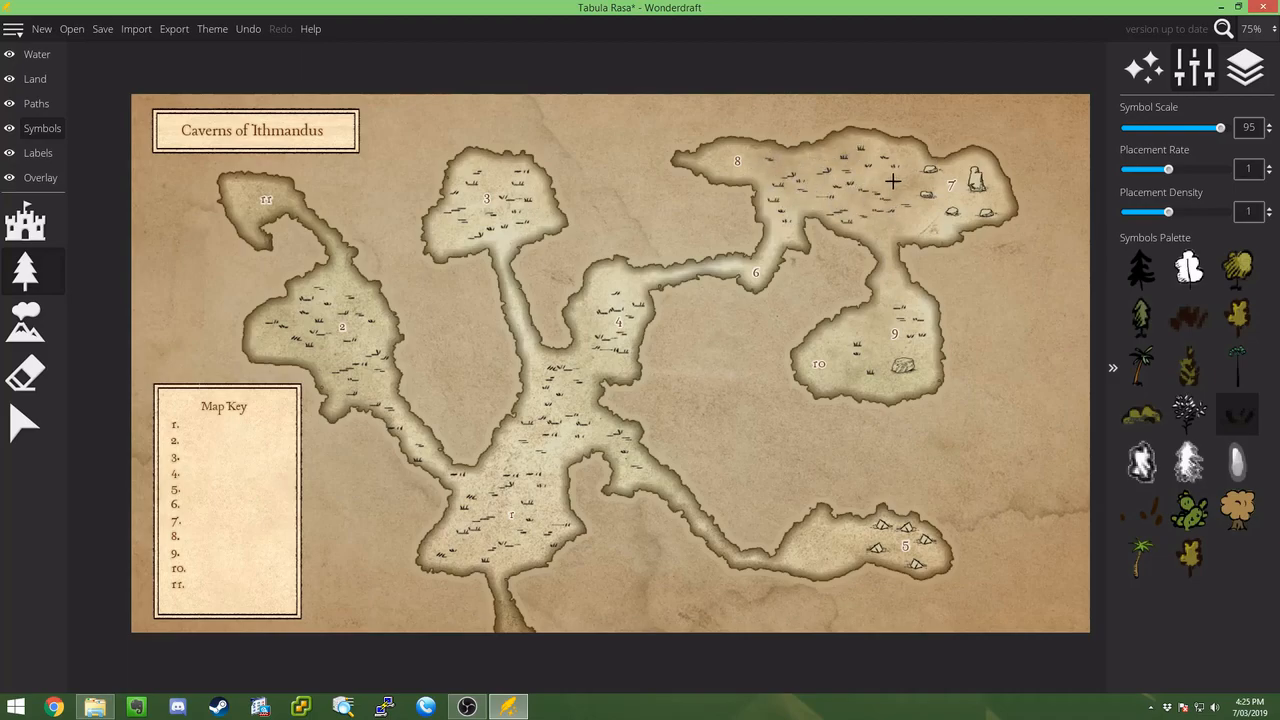
click(911, 218)
key(ctrl+z)
mouse_move(889, 265)
mouse_down()
mouse_move(874, 335)
mouse_move(842, 357)
mouse_move(841, 335)
mouse_move(860, 349)
mouse_move(873, 341)
mouse_move(851, 363)
mouse_up()
mouse_move(814, 548)
mouse_down()
mouse_move(831, 533)
mouse_move(814, 548)
mouse_move(835, 552)
mouse_up()
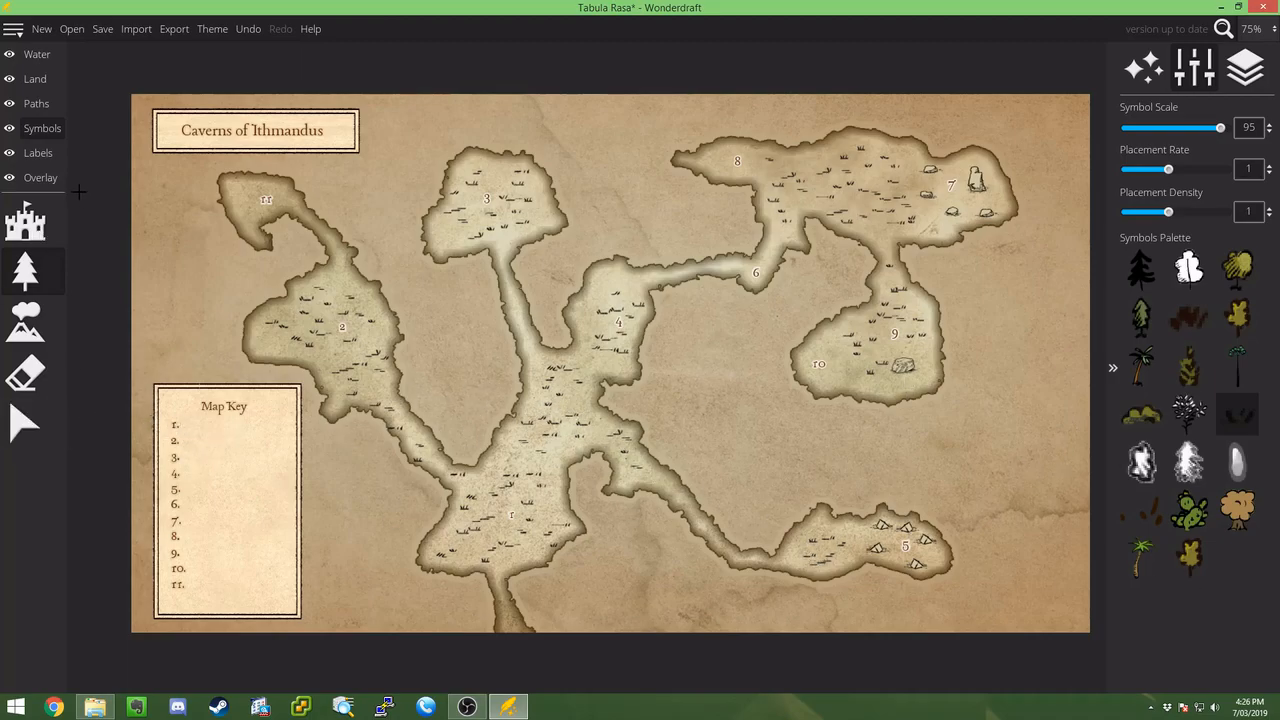
- Place a mirrored Field 05 Fence Flat symbol at scale 40 just above label 10
click(25, 222)
scroll(1207, 548, down, 10)
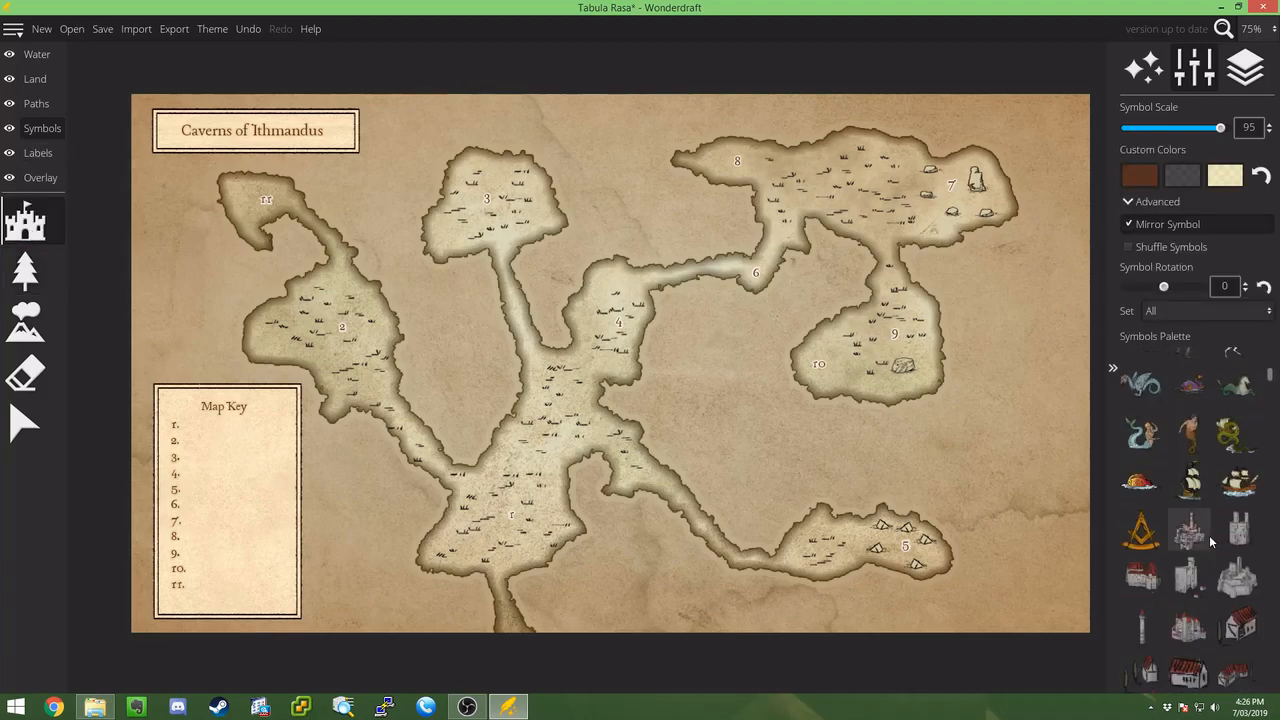
scroll(1202, 527, down, 8)
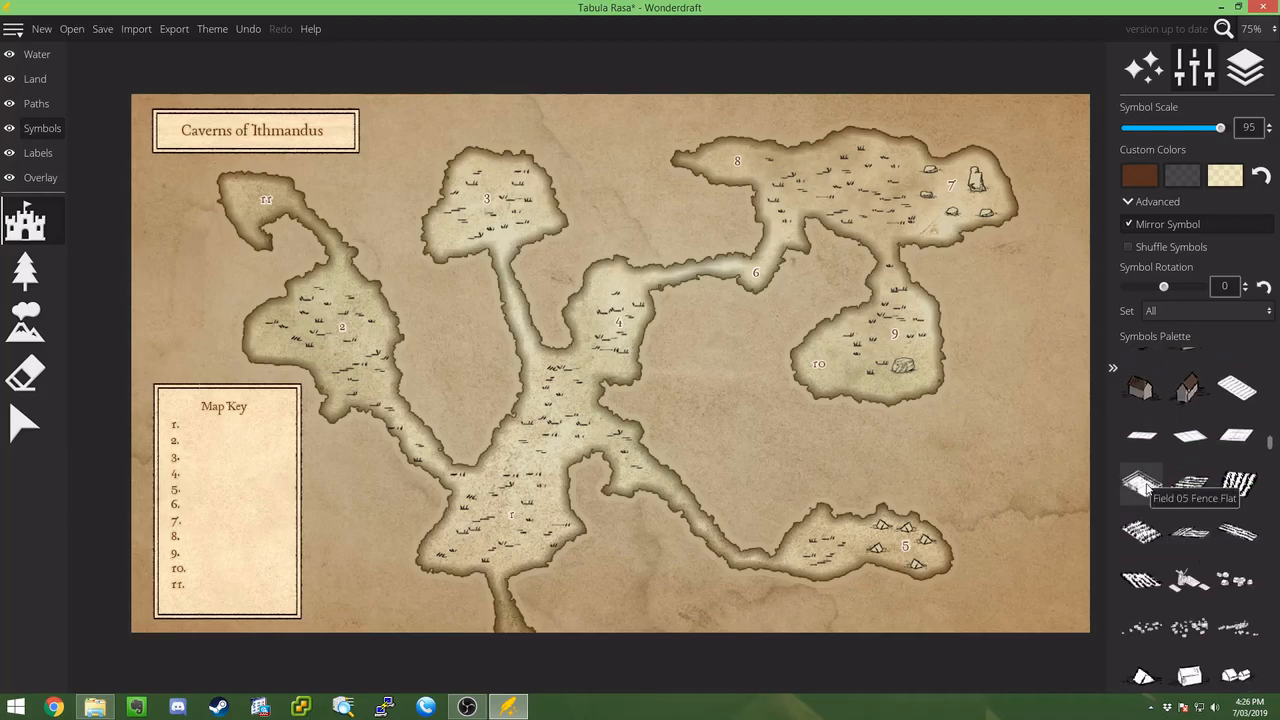
click(1140, 485)
scroll(810, 352, up, 4)
scroll(788, 330, down, 6)
scroll(790, 330, up, 1)
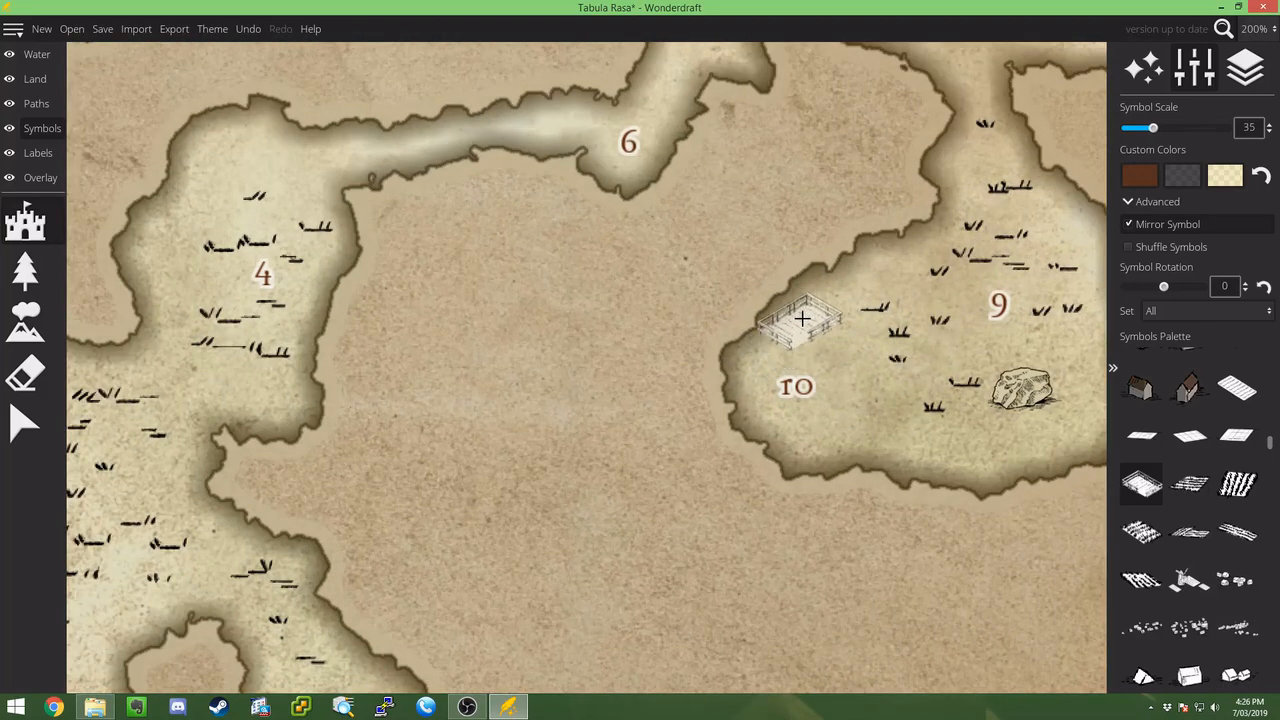
scroll(822, 378, up, 1)
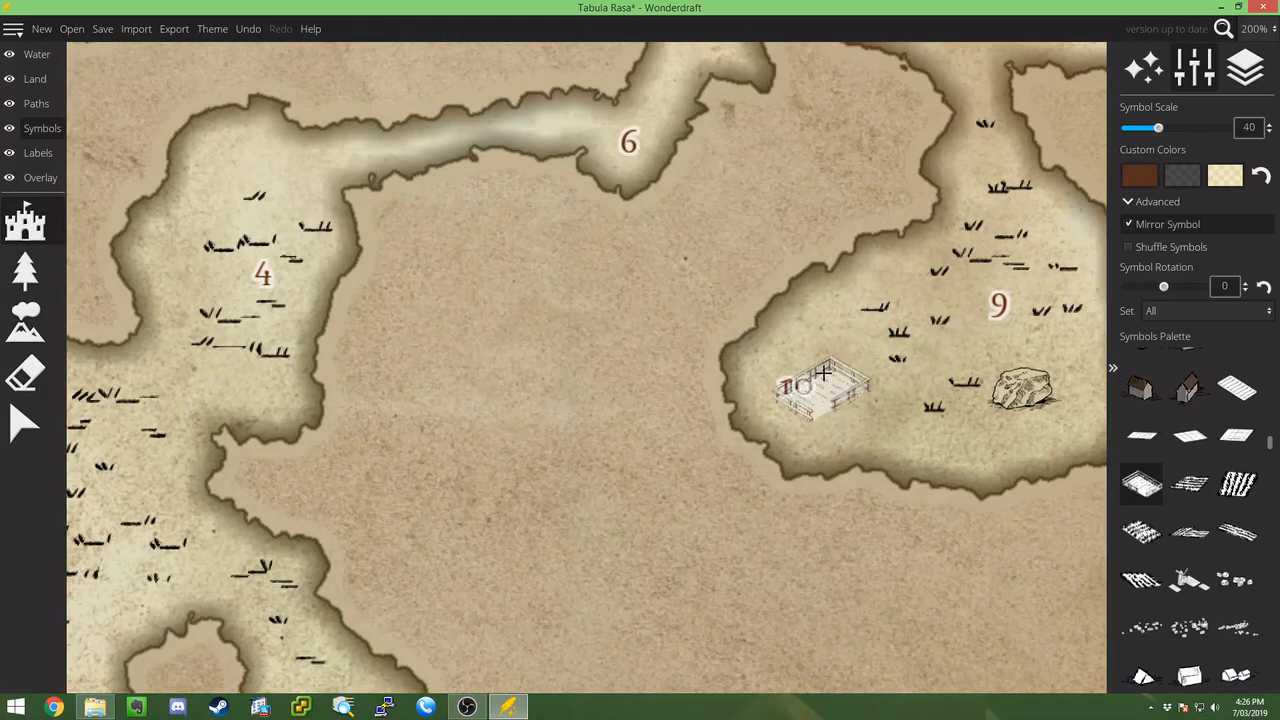
click(812, 333)
- Turn off symbol mirroring and place a second fenced field at scale 35 just below label 10
click(1128, 226)
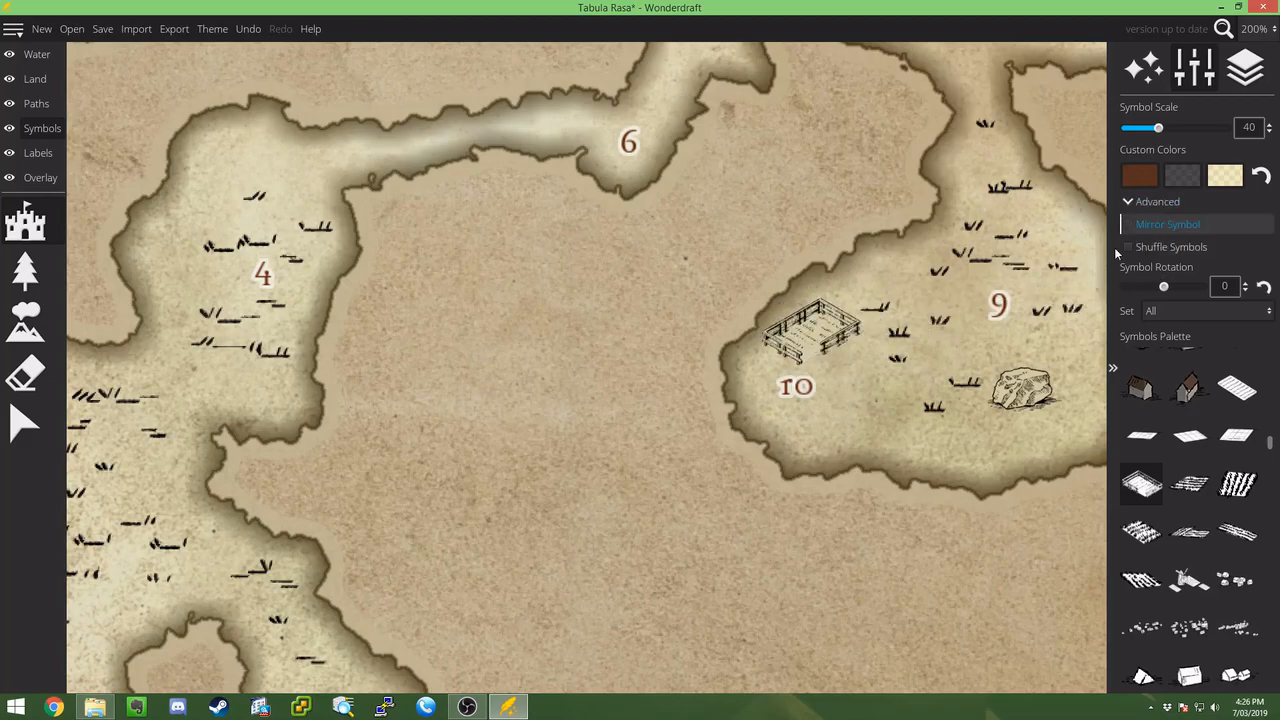
scroll(815, 432, down, 1)
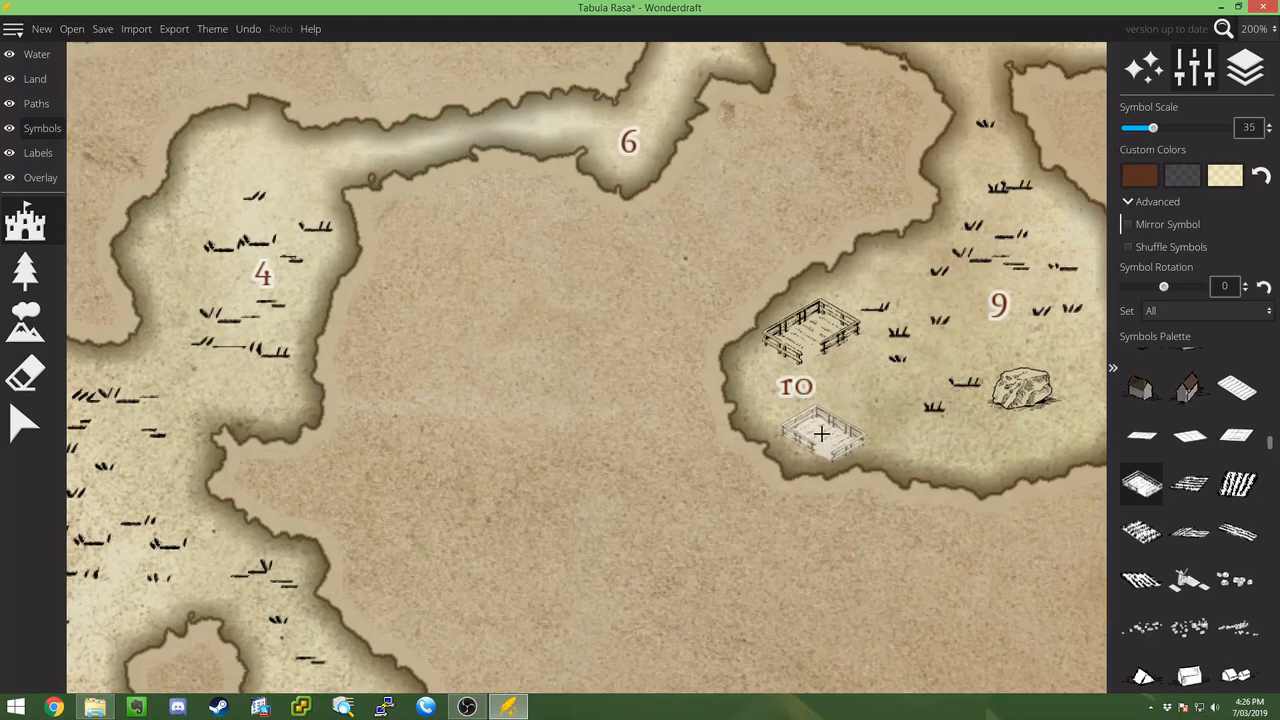
click(821, 433)
- Fill in Map Key entries 1 to 4 as Goblin Raiding Party, Giant Lizard, Shrine of Ithmandus and Dead Lizardman
scroll(881, 402, down, 2)
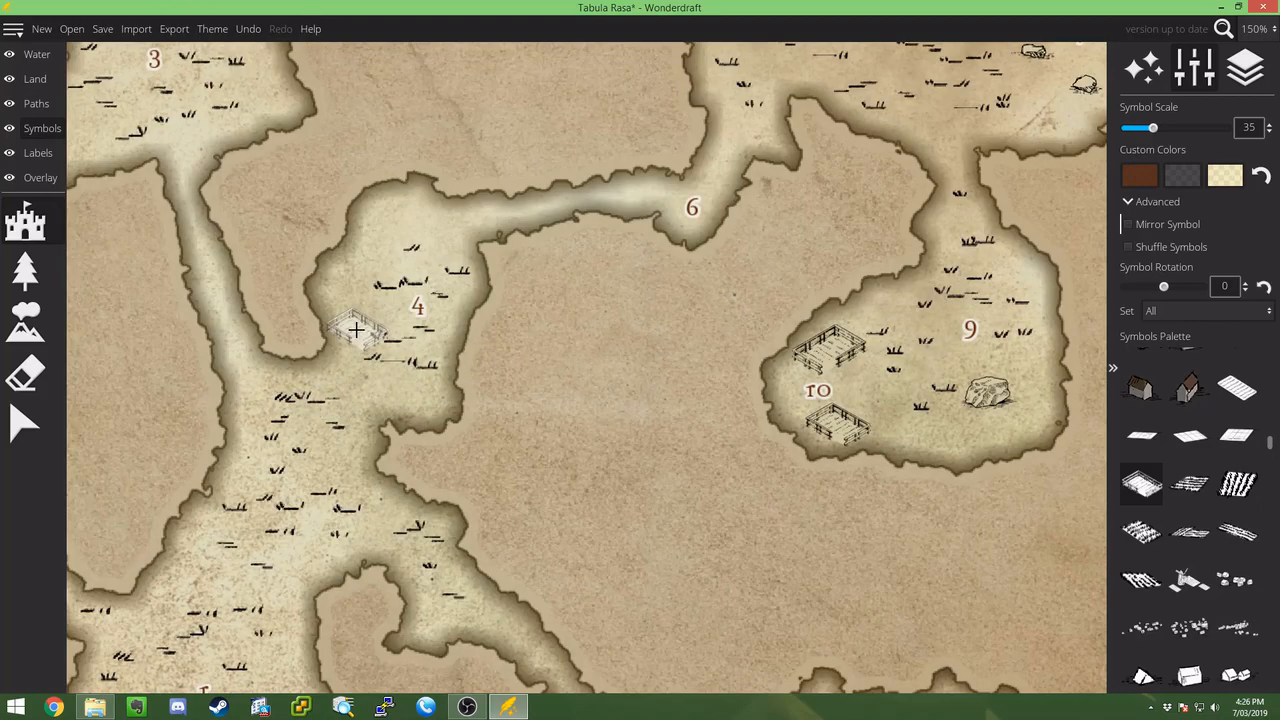
scroll(356, 330, down, 4)
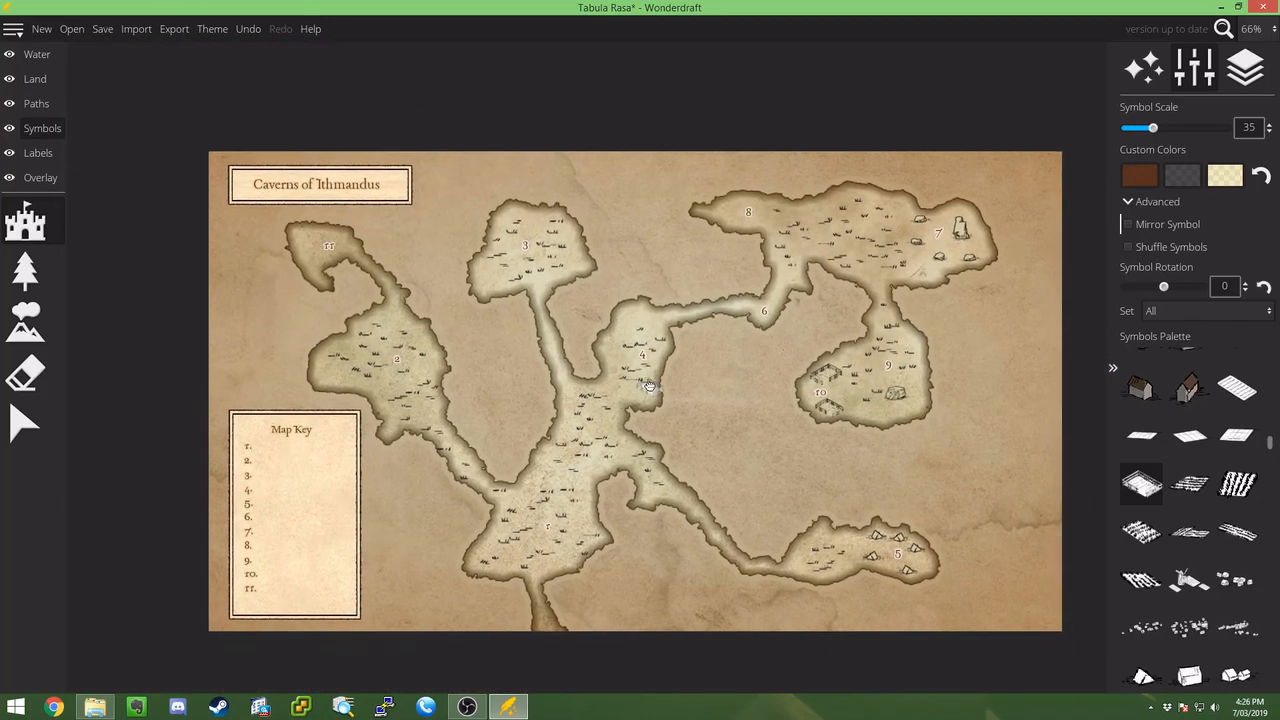
scroll(528, 449, up, 1)
click(38, 152)
click(25, 220)
click(180, 444)
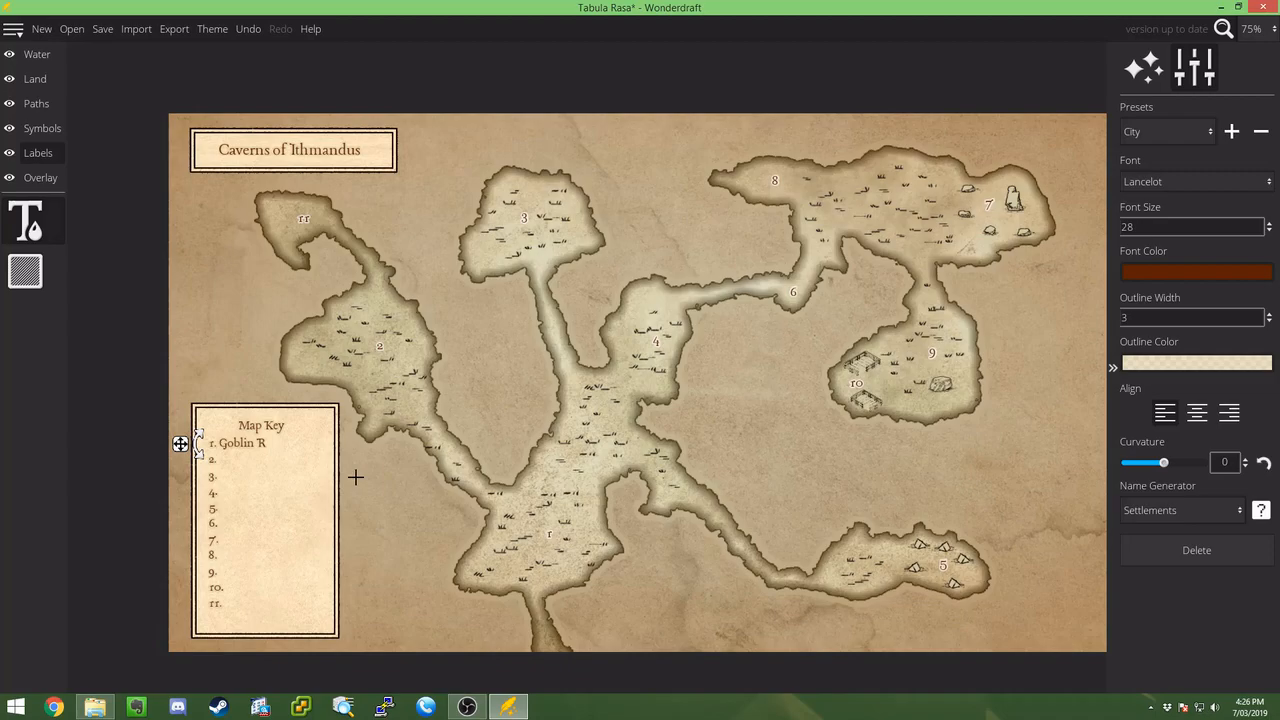
text(ing Party)
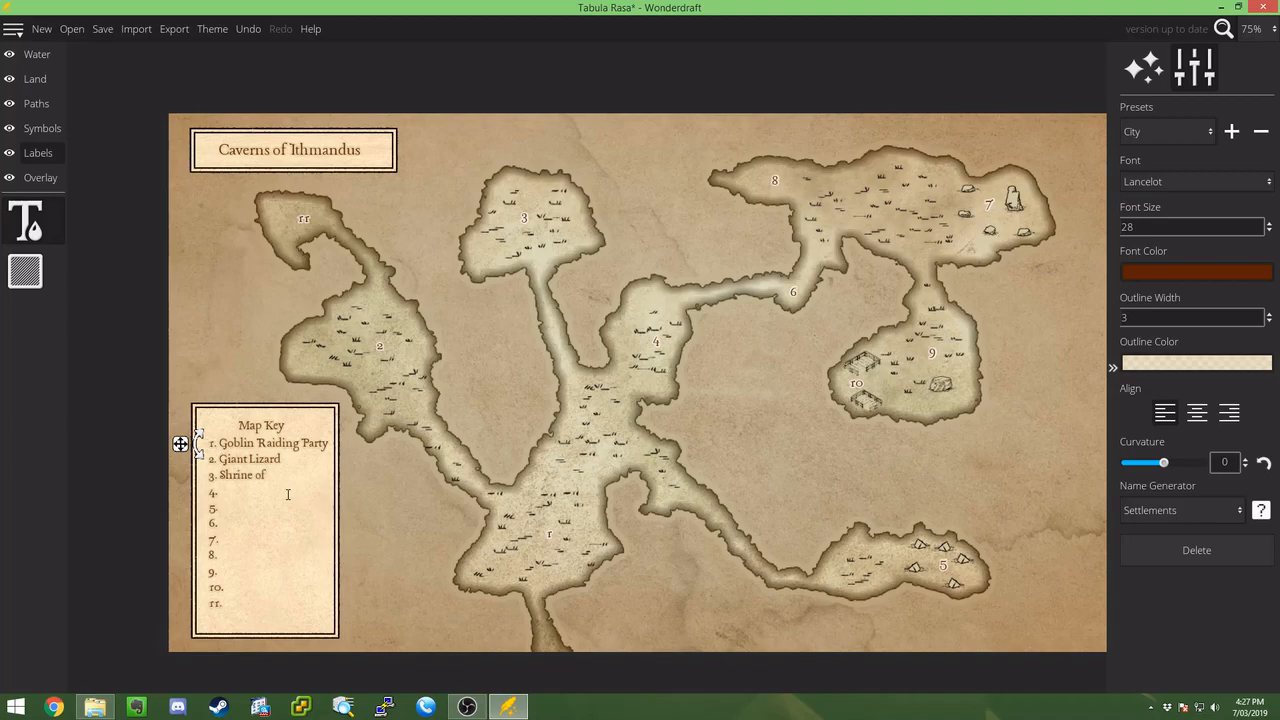
text(man)
- Fill in Map Key entries 5 to 8 as Goblin Camp, Pit Trap, Priests of Ithmandus and Injured Goblin
text(iut)
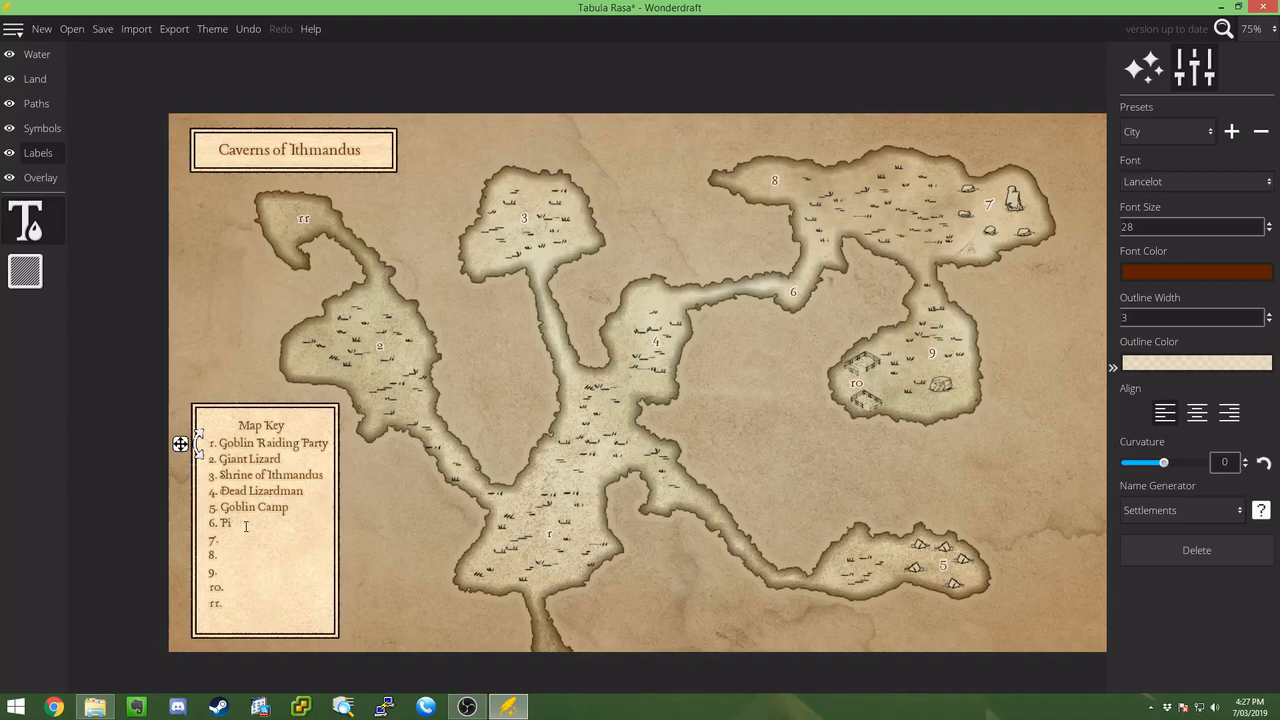
text( Tra)
text(Ithmandus)
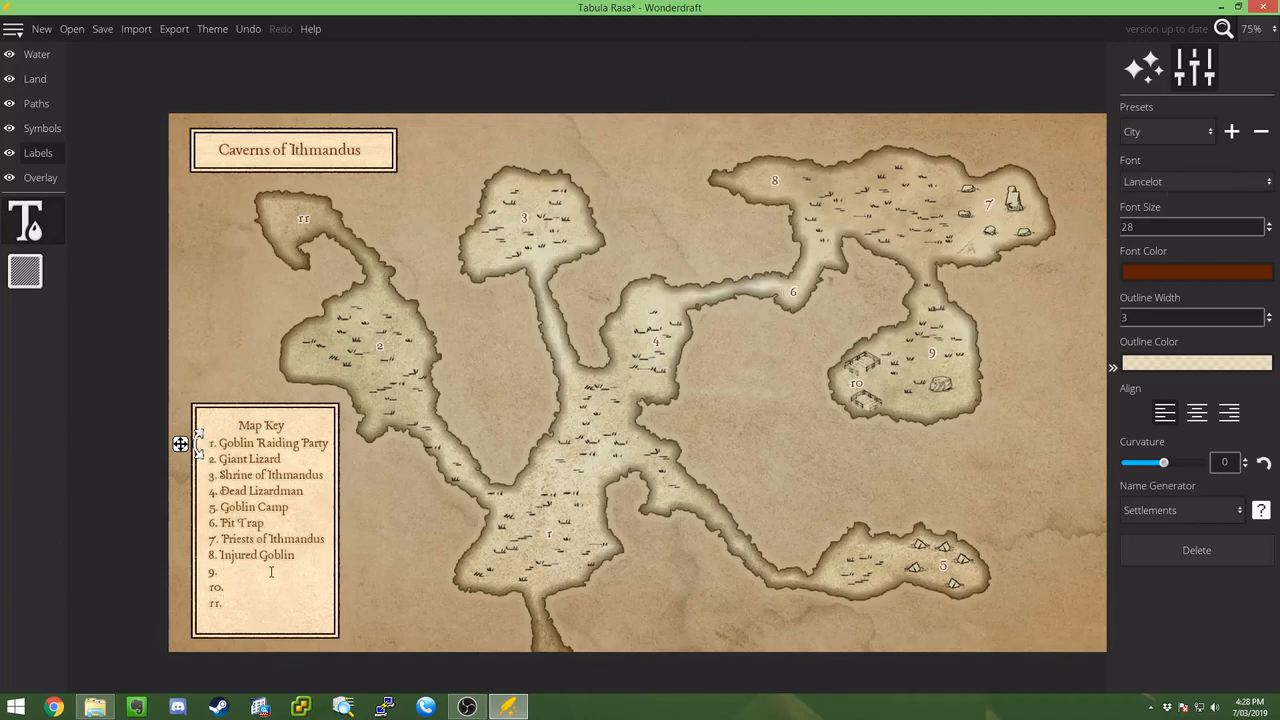
- Fill in Map Key entries 9 to 11 as The Prophet Ithmandus, Slave Pens and Defaced Dwarven Shrine
text(The Prophet Ithmandus)
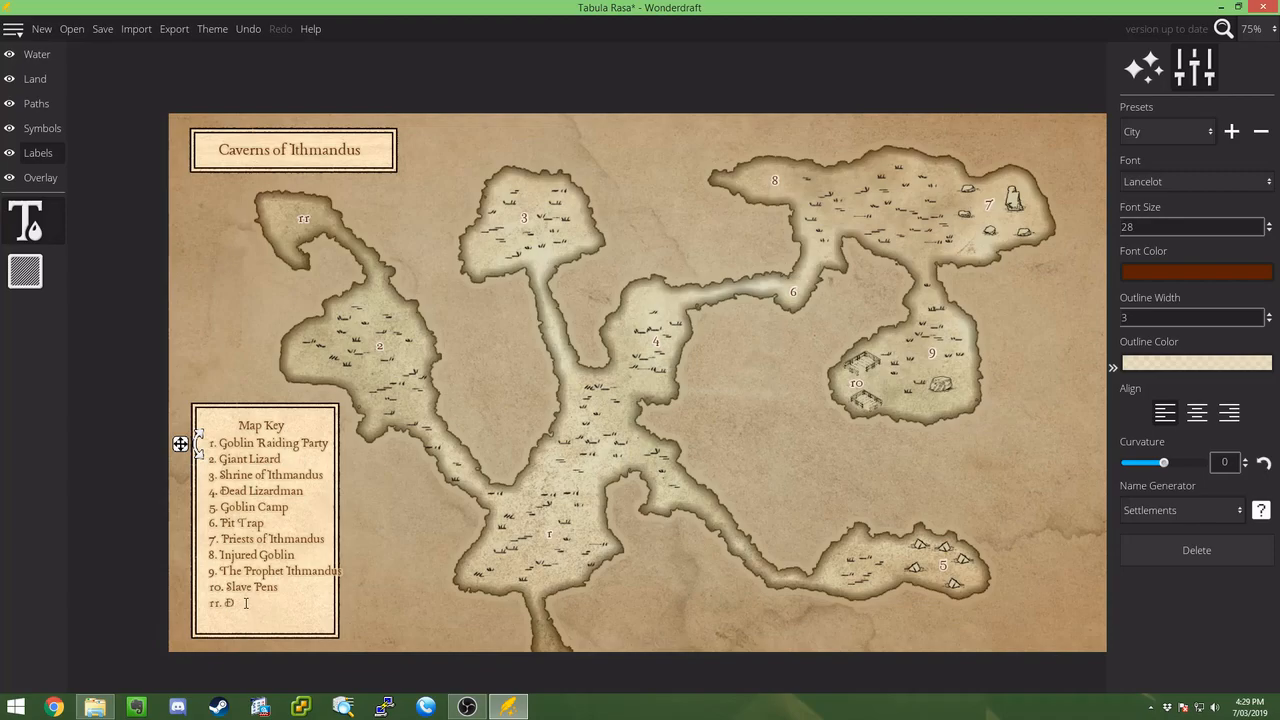
text(iled)
text( Dwa)
text(rven Shrine)
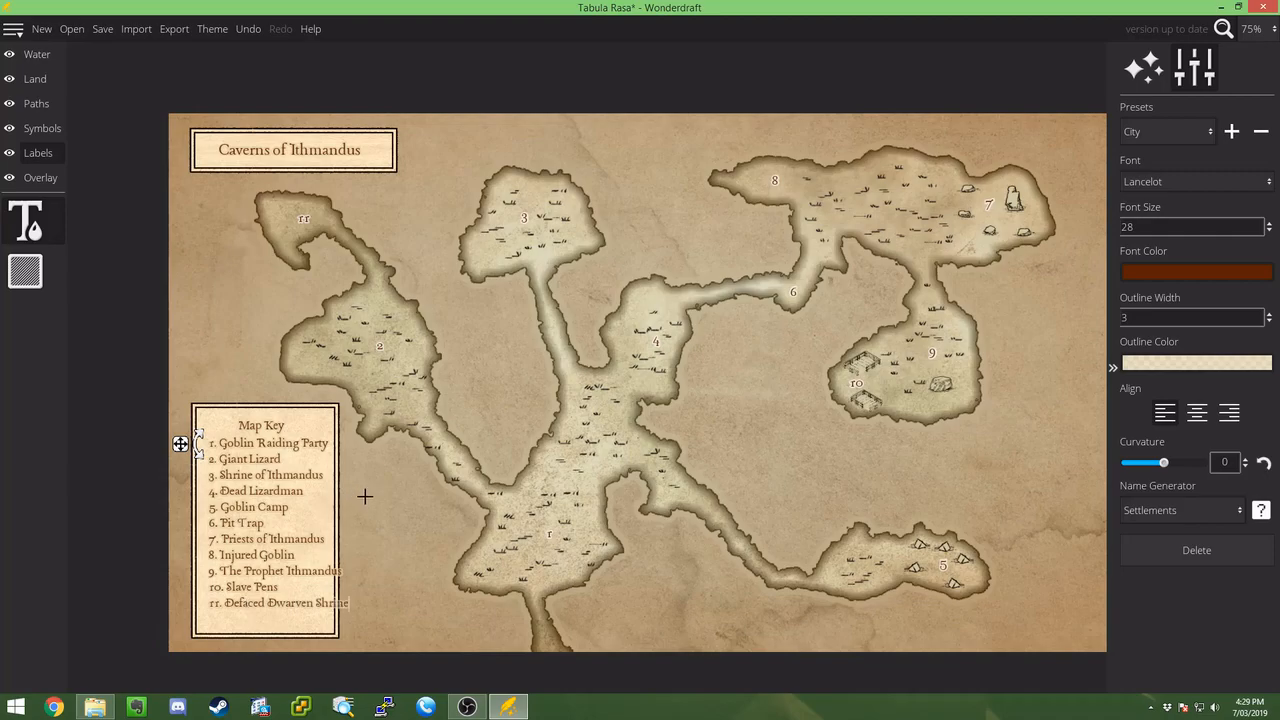
- Widen the Map Key's background box eastward so it encloses the longest entries
click(34, 268)
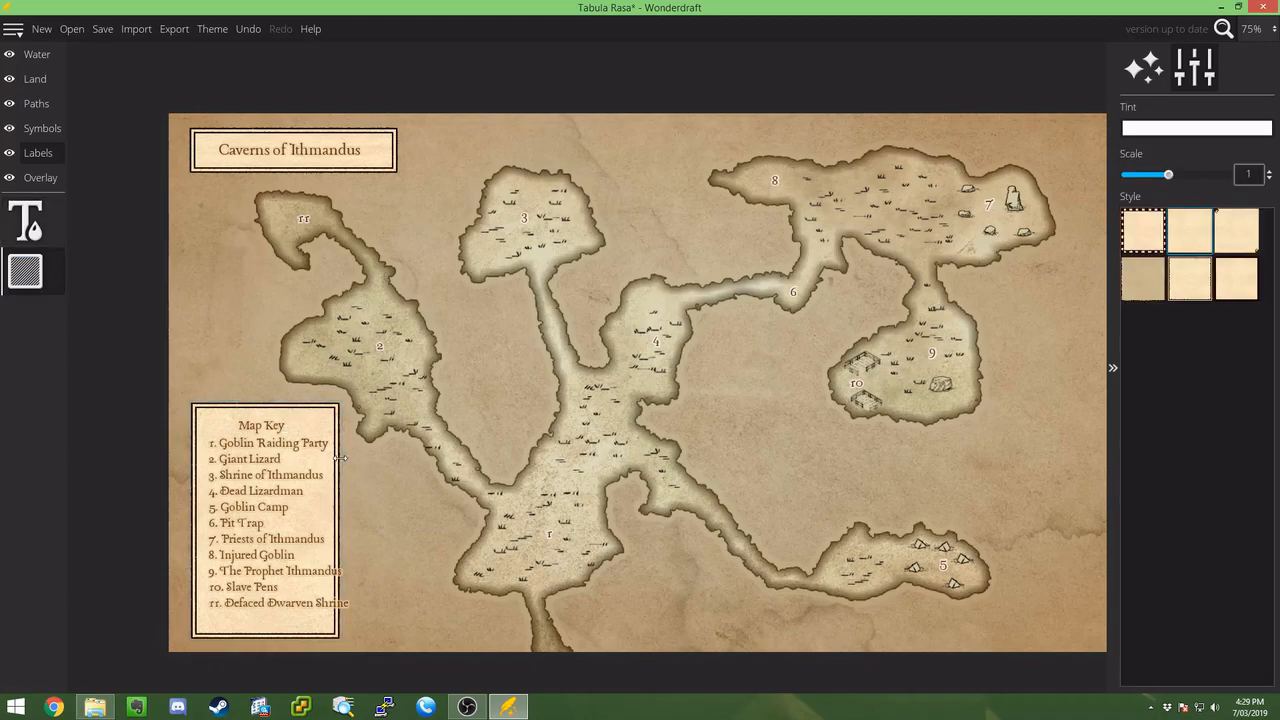
drag(340, 458, 362, 461)
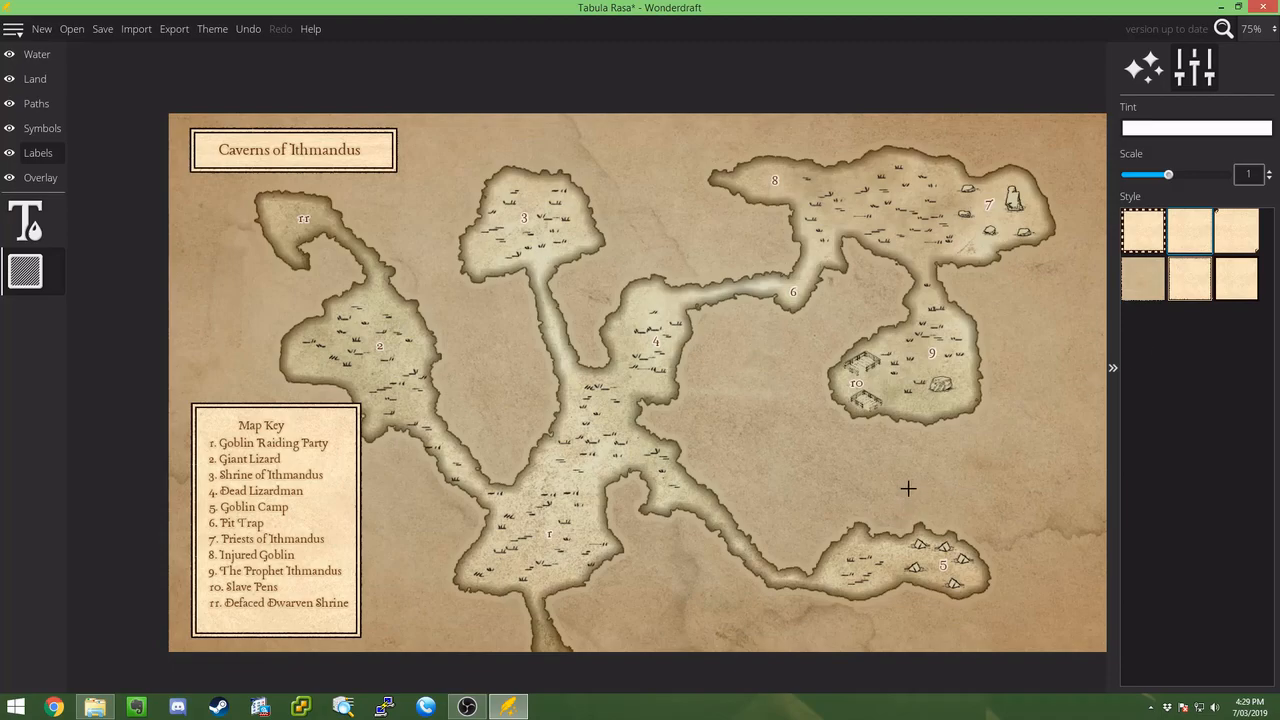
- Place a mirrored standing-statue rock symbol at scale 75 beside the label in chamber 11
click(40, 128)
click(25, 222)
scroll(1262, 463, down, 1)
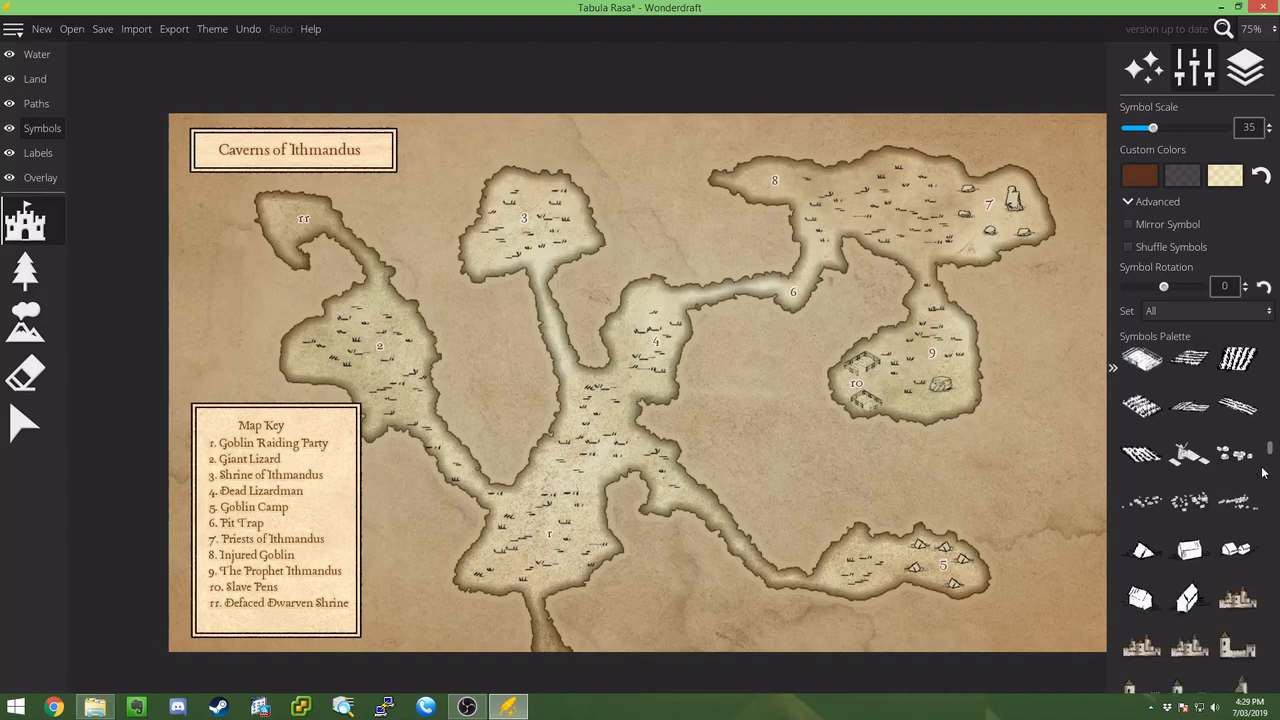
scroll(1230, 460, down, 5)
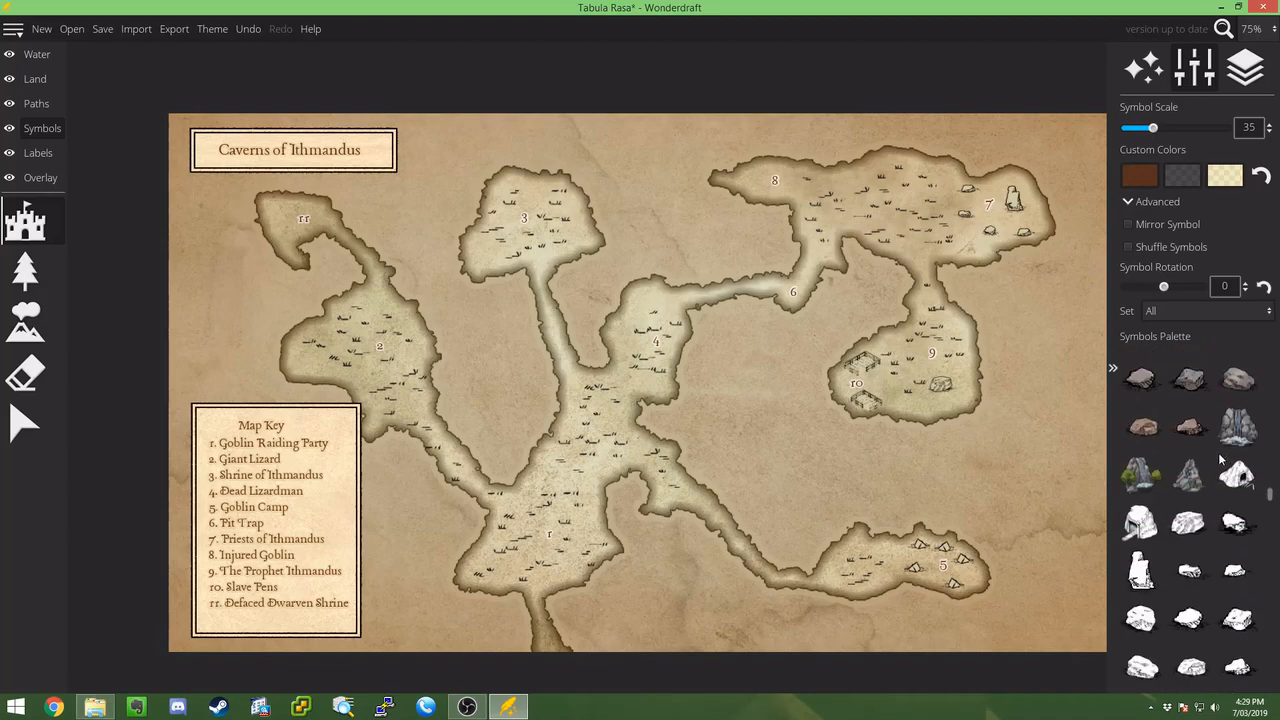
scroll(1220, 458, up, 1)
click(1141, 445)
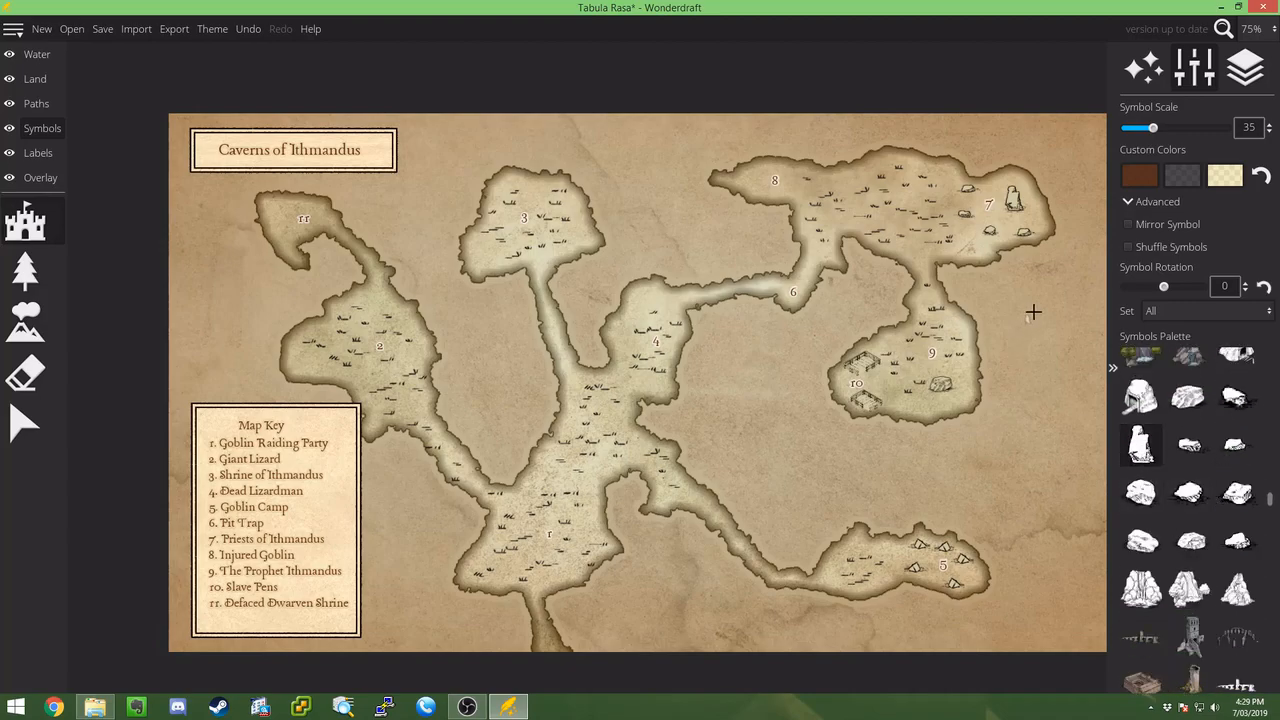
click(1165, 224)
scroll(293, 220, up, 1)
scroll(290, 218, up, 7)
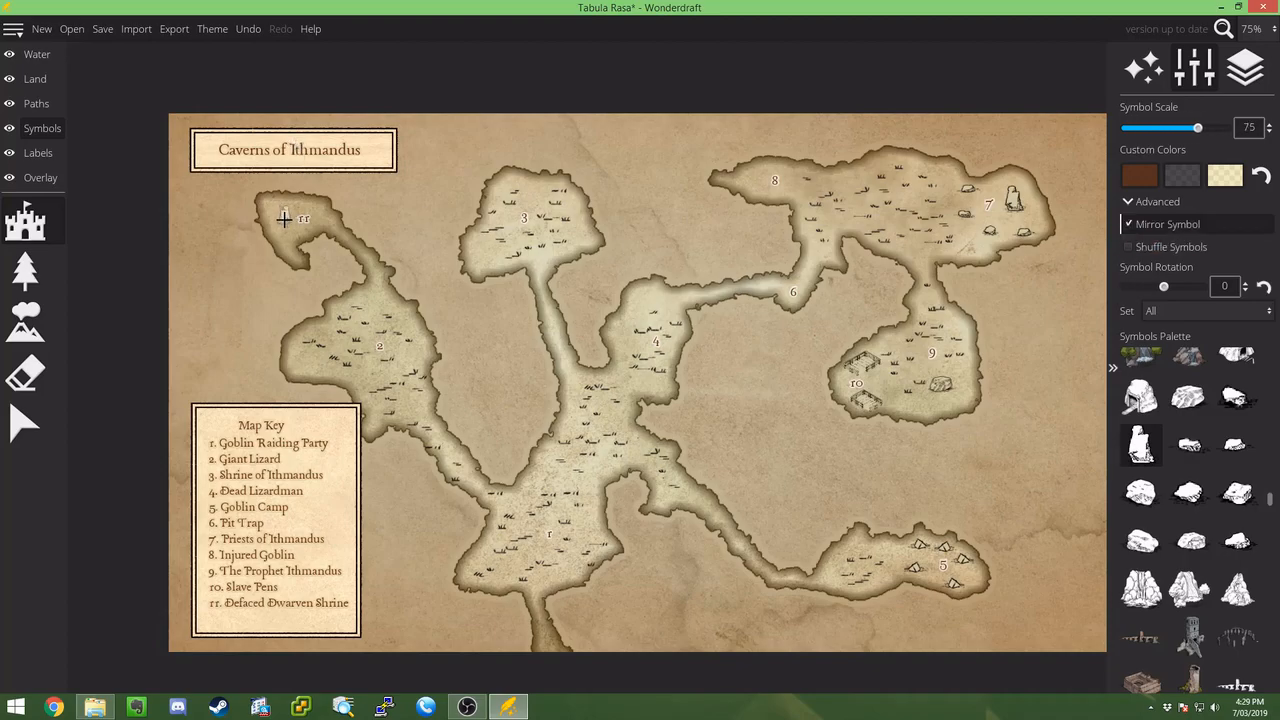
click(281, 216)
- Export the map as a Normal image named "Caverns of Ithmandus" in the Test Maps folder
click(174, 28)
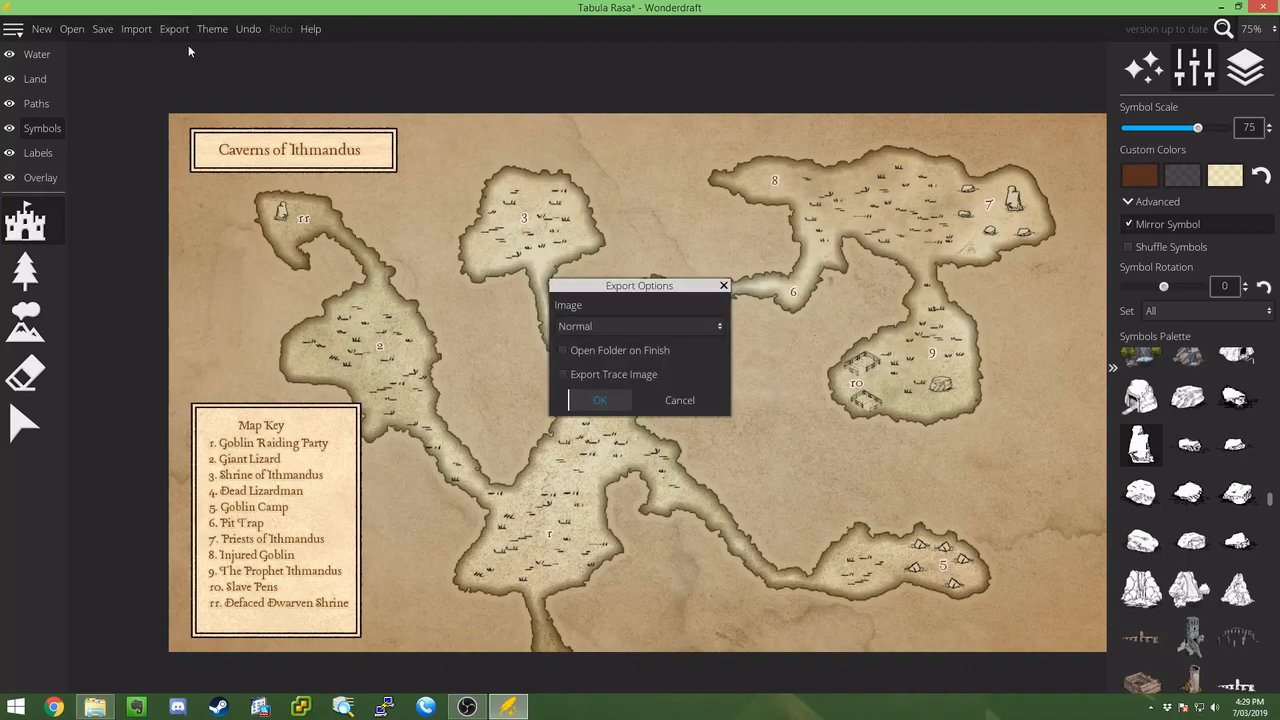
click(600, 400)
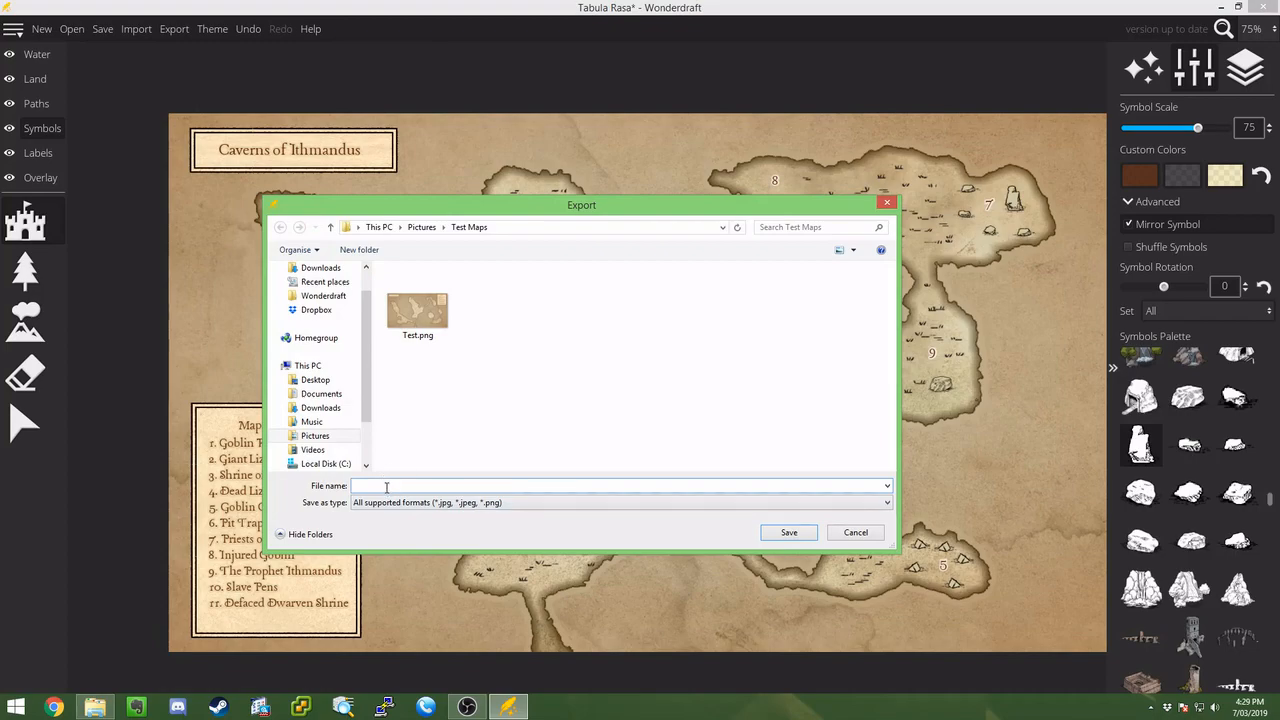
text(Caverns of Ithmandus)
click(790, 533)
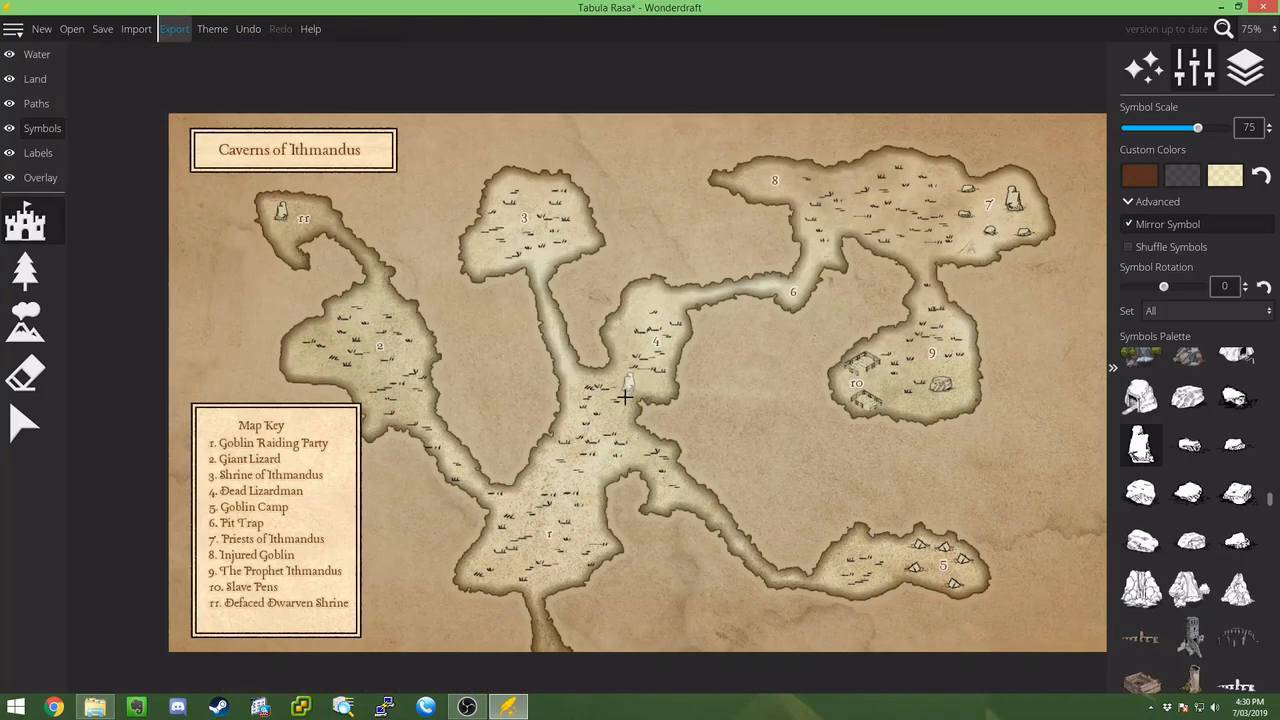
- Find Caverns of Ithmandus.png in the Pictures library's Test Maps folder and open it for editing in GIMP
click(95, 707)
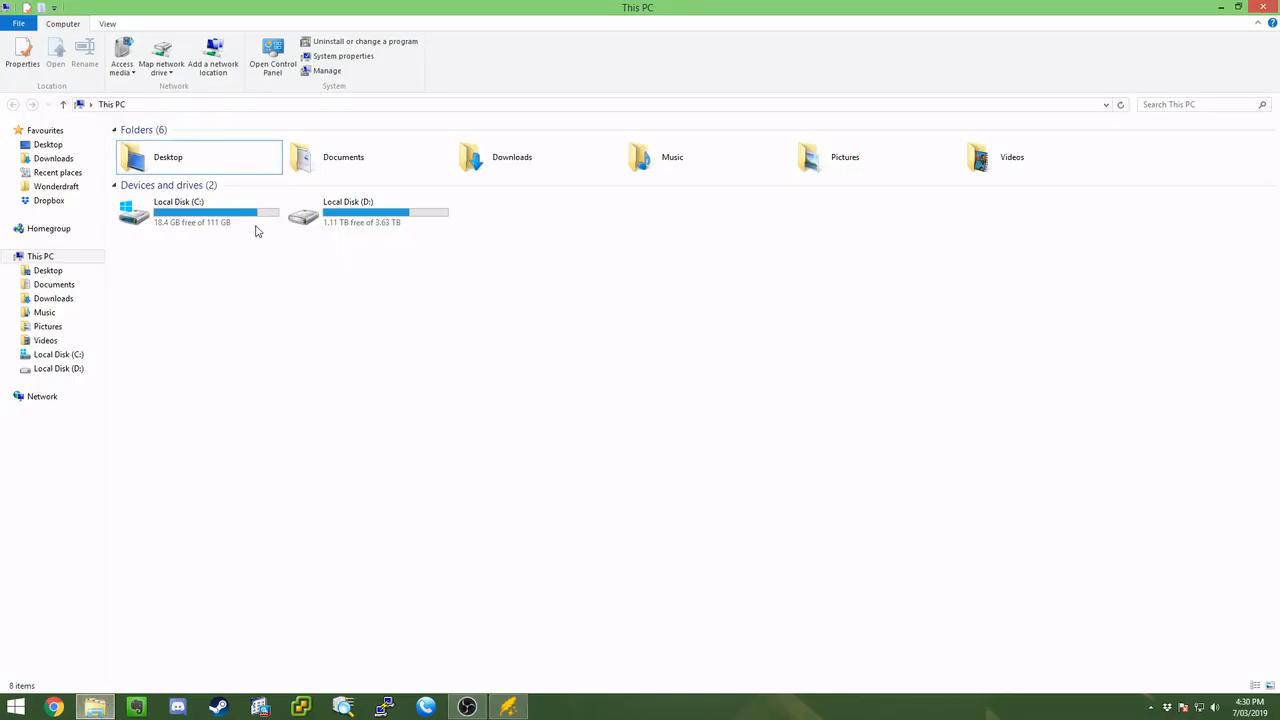
double_click(877, 166)
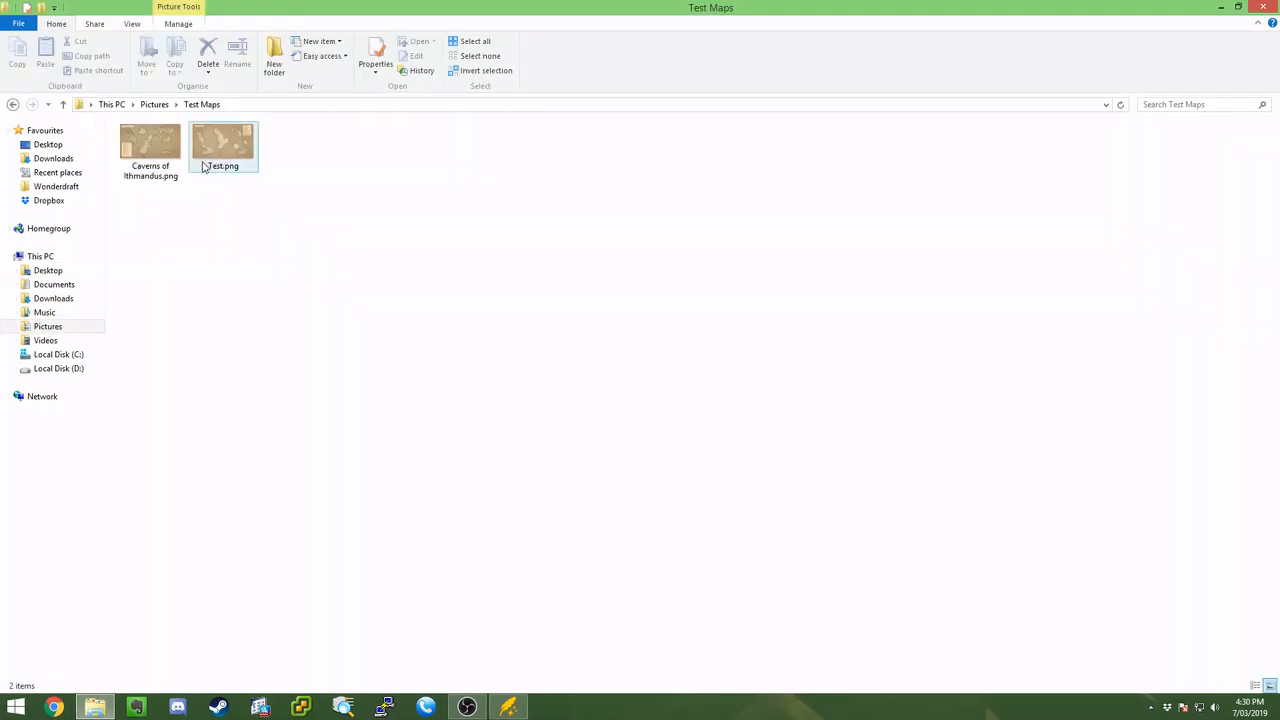
click(157, 143)
right_click(157, 143)
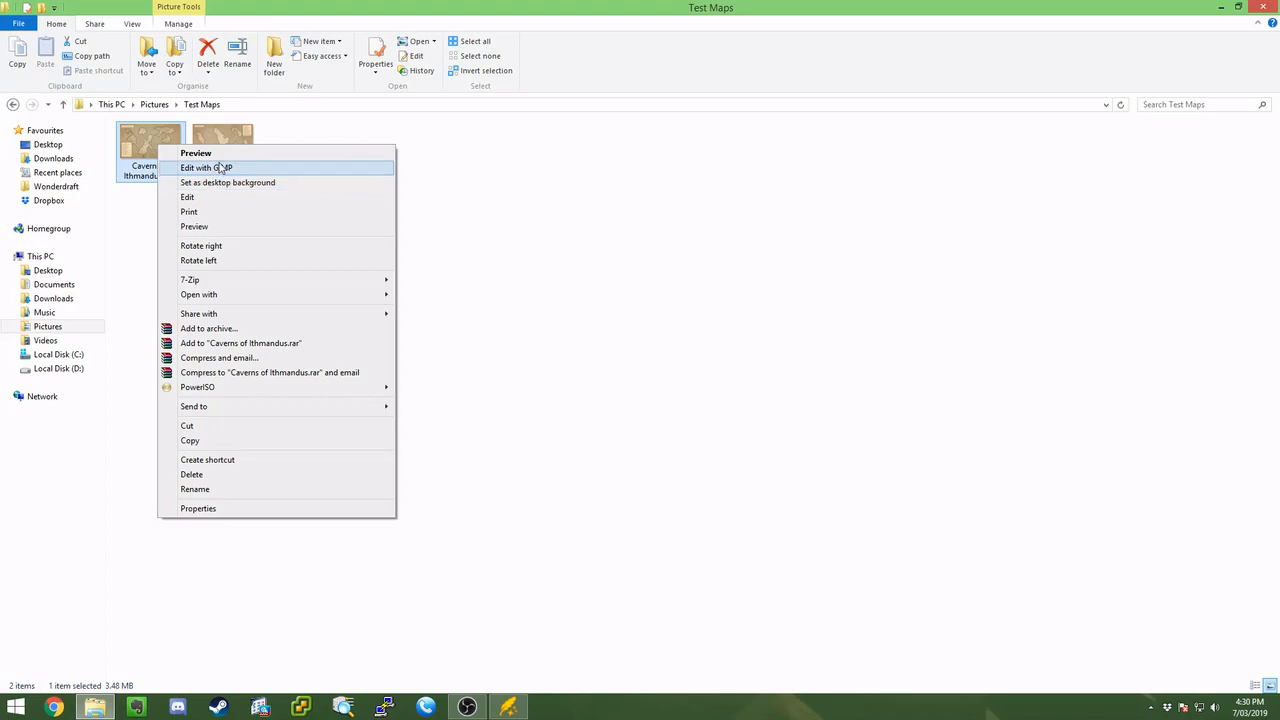
click(220, 168)
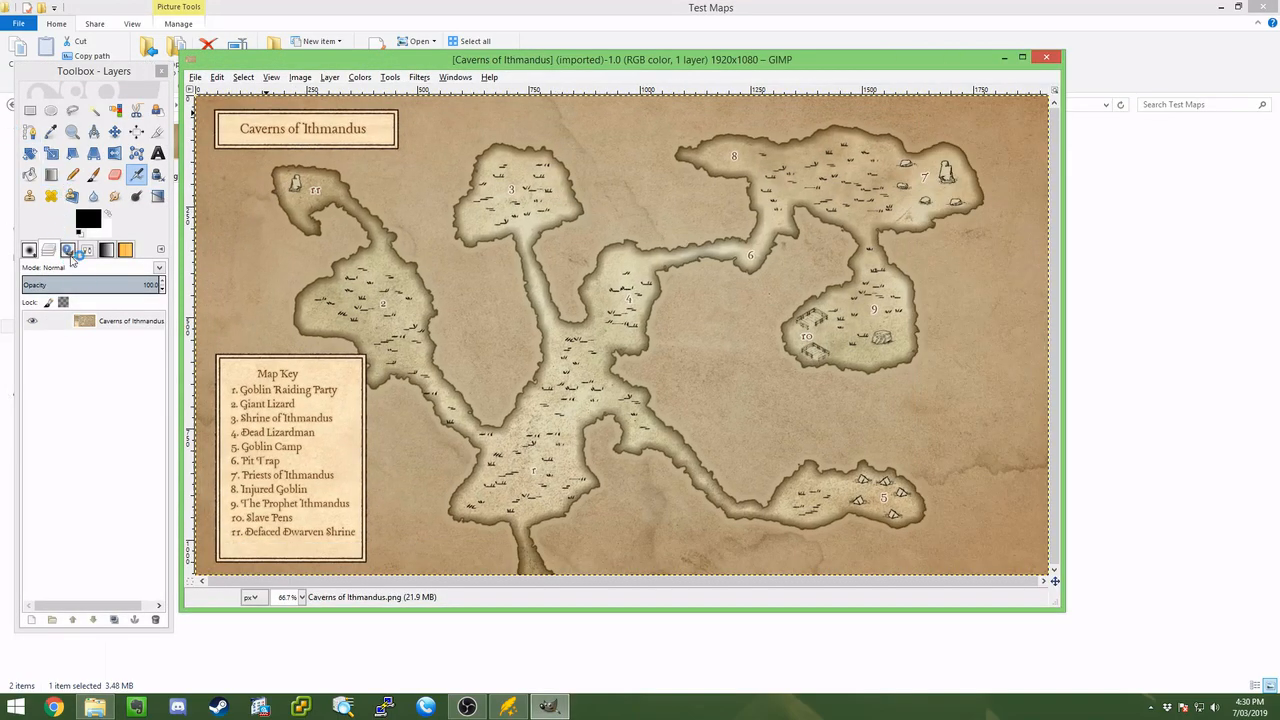
- Add a transparent 1920 x 1080 px layer named "Grid" above the map layer
right_click(81, 369)
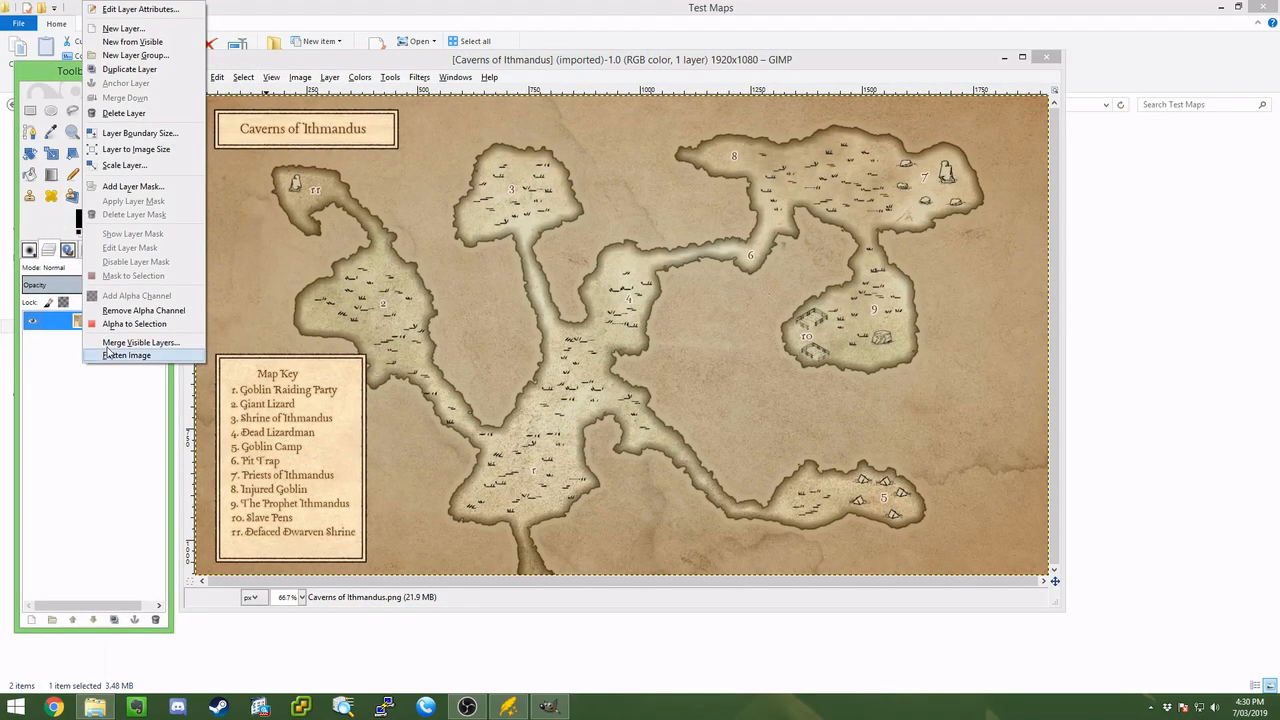
click(110, 29)
text(Grid)
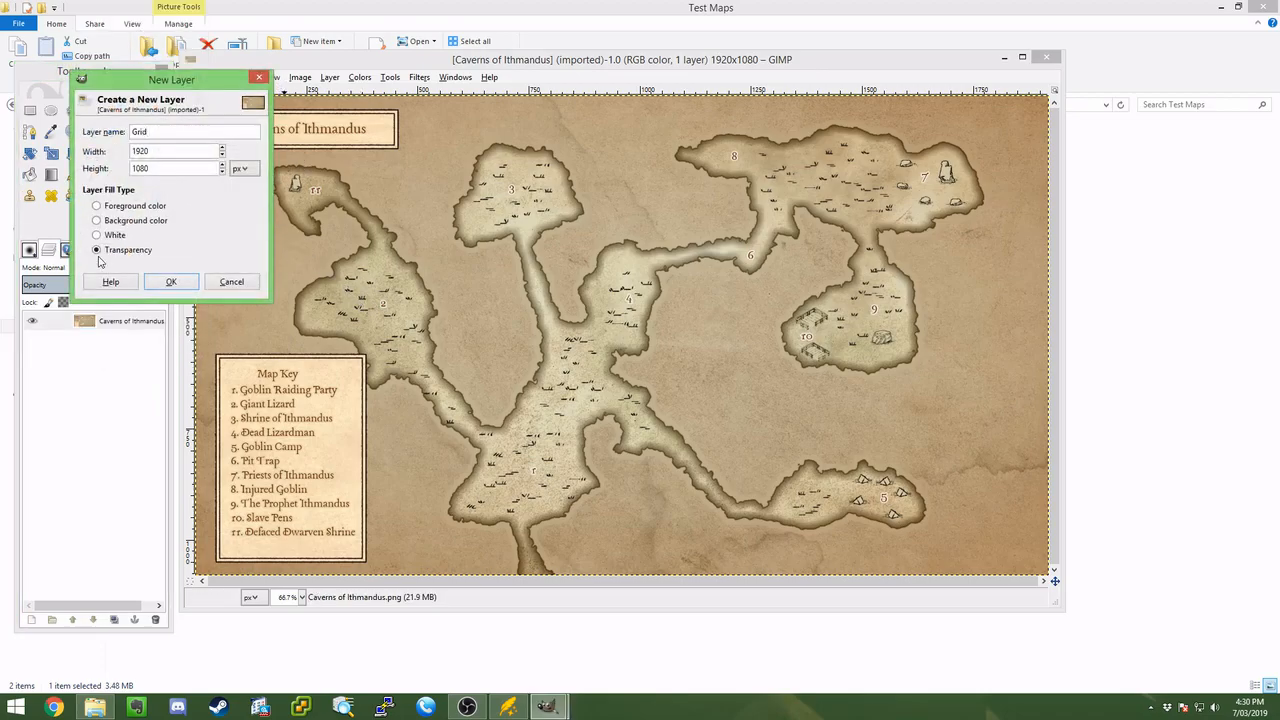
click(172, 283)
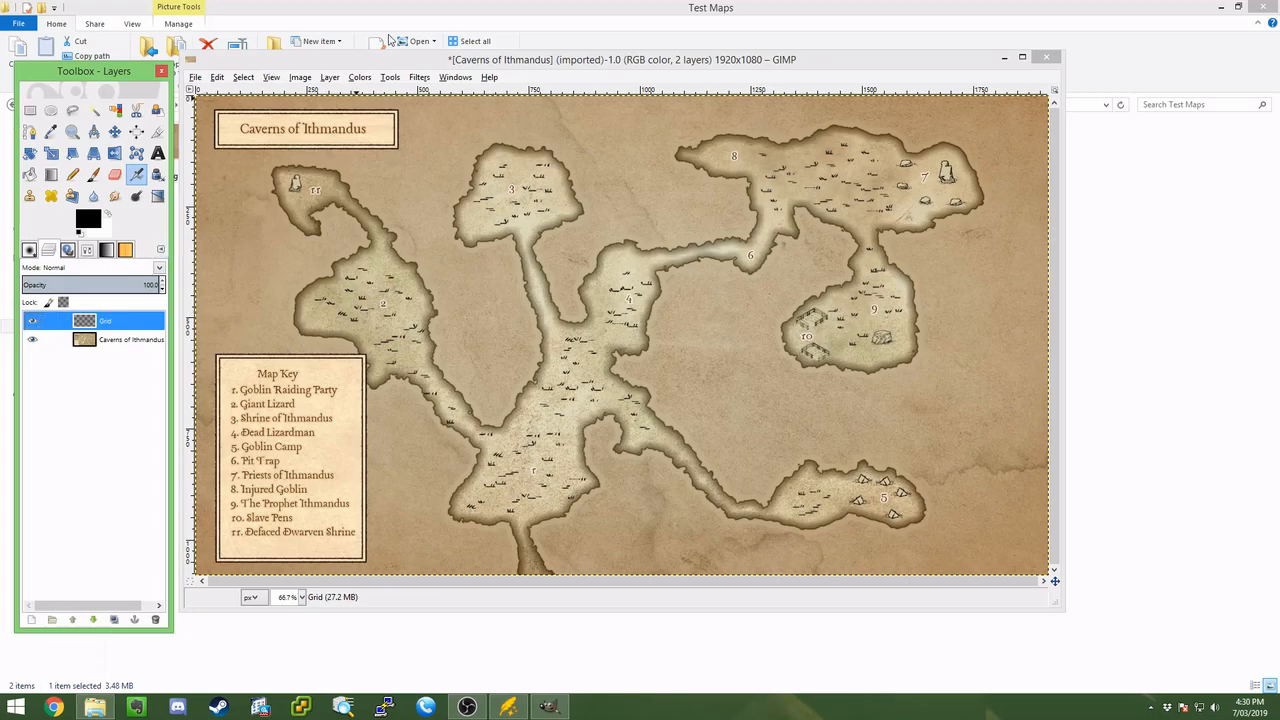
- Set up a Grid pattern render for the Grid layer with horizontal and vertical lines coloured grey 767676
click(420, 78)
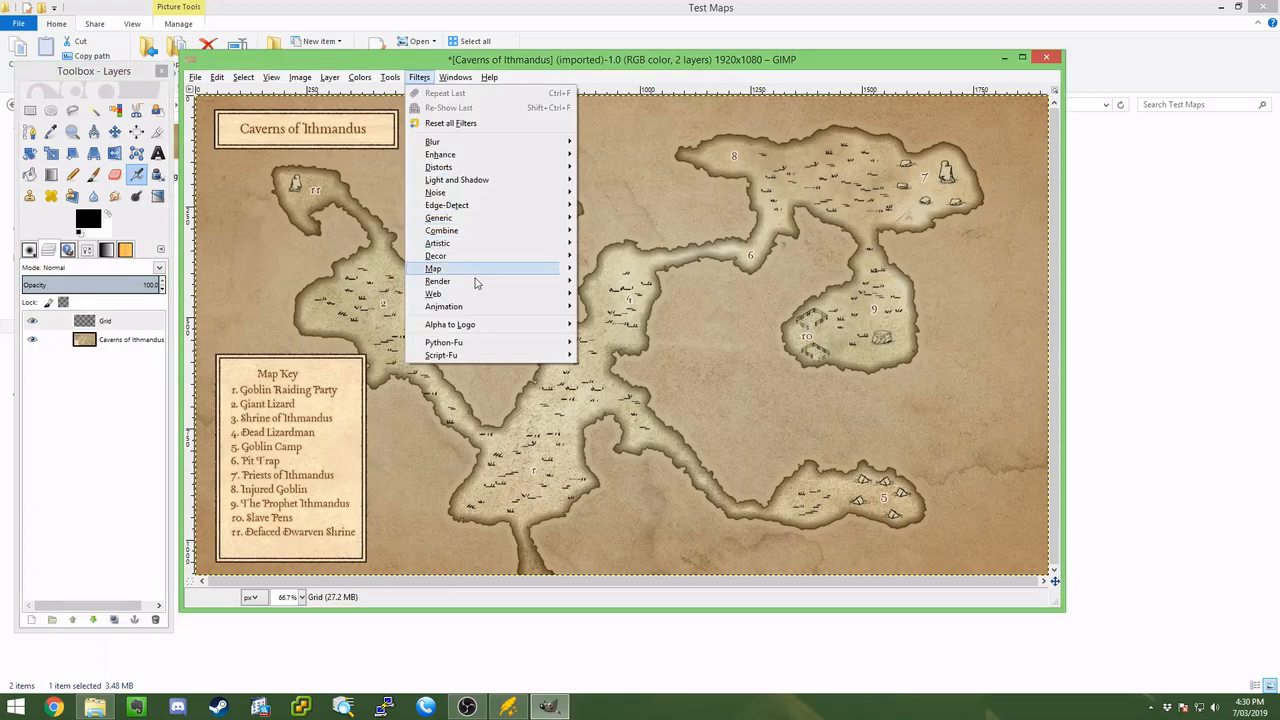
mouse_move(515, 284)
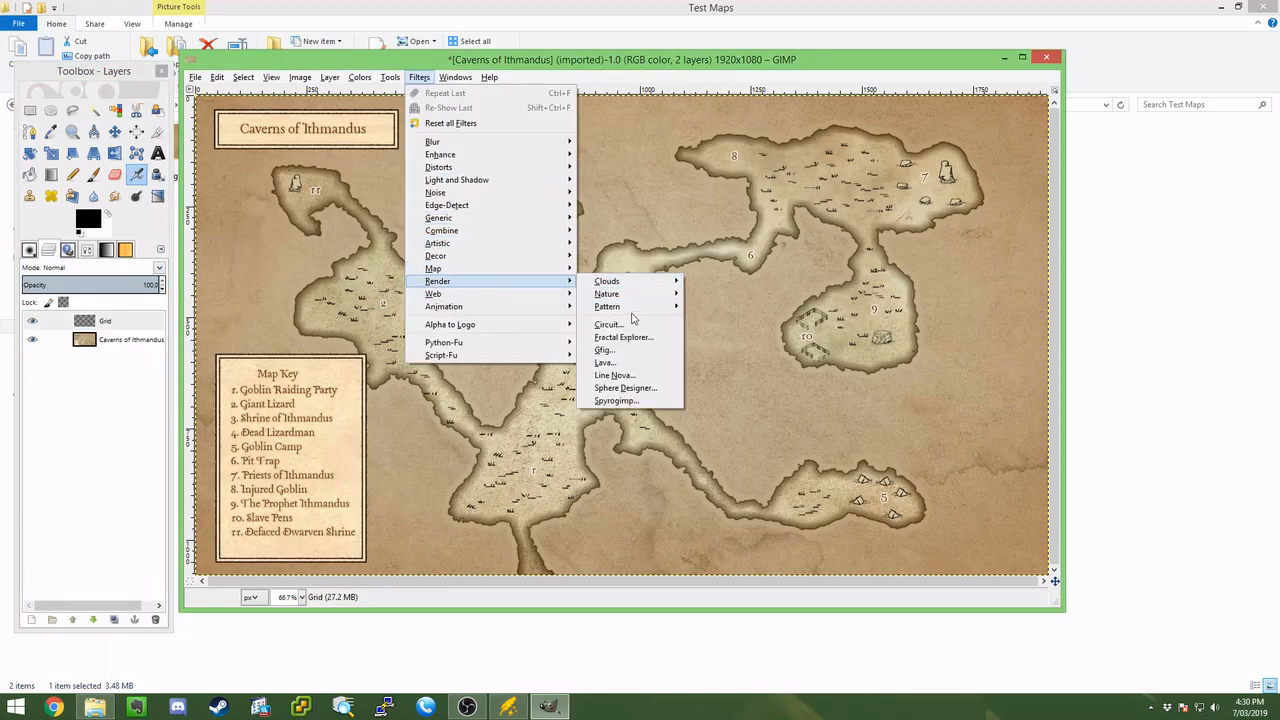
mouse_move(610, 306)
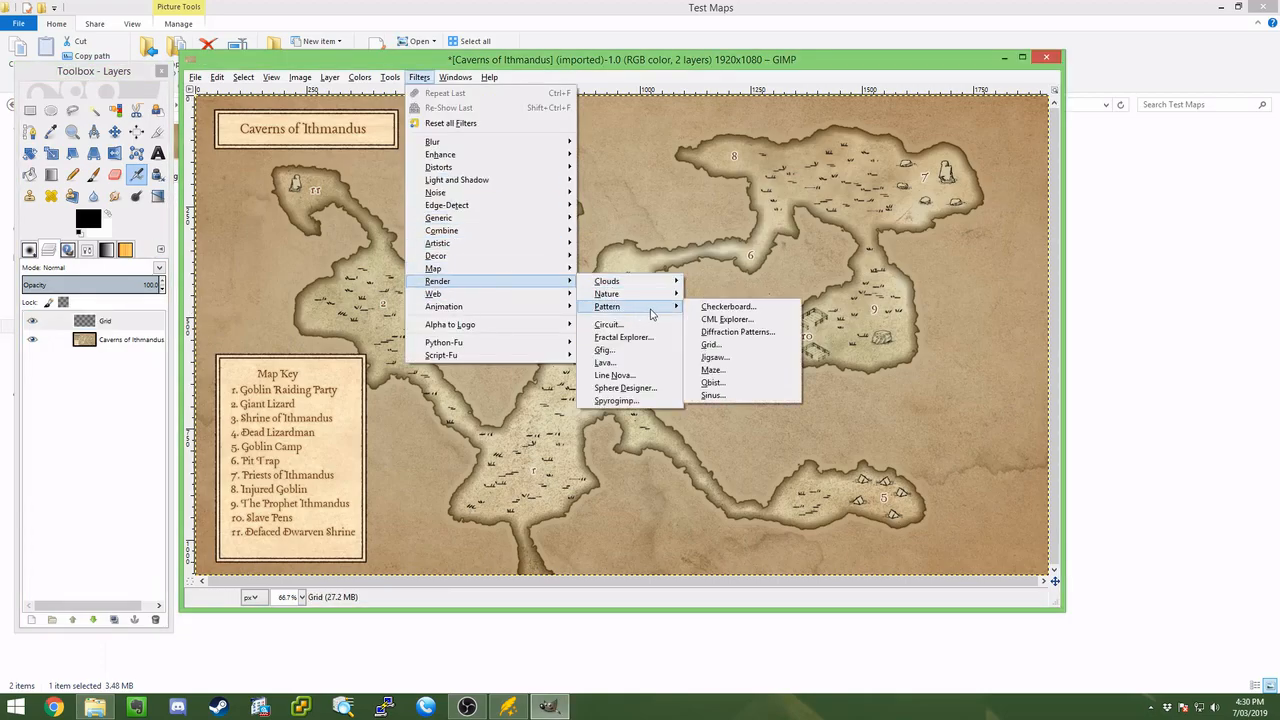
click(741, 344)
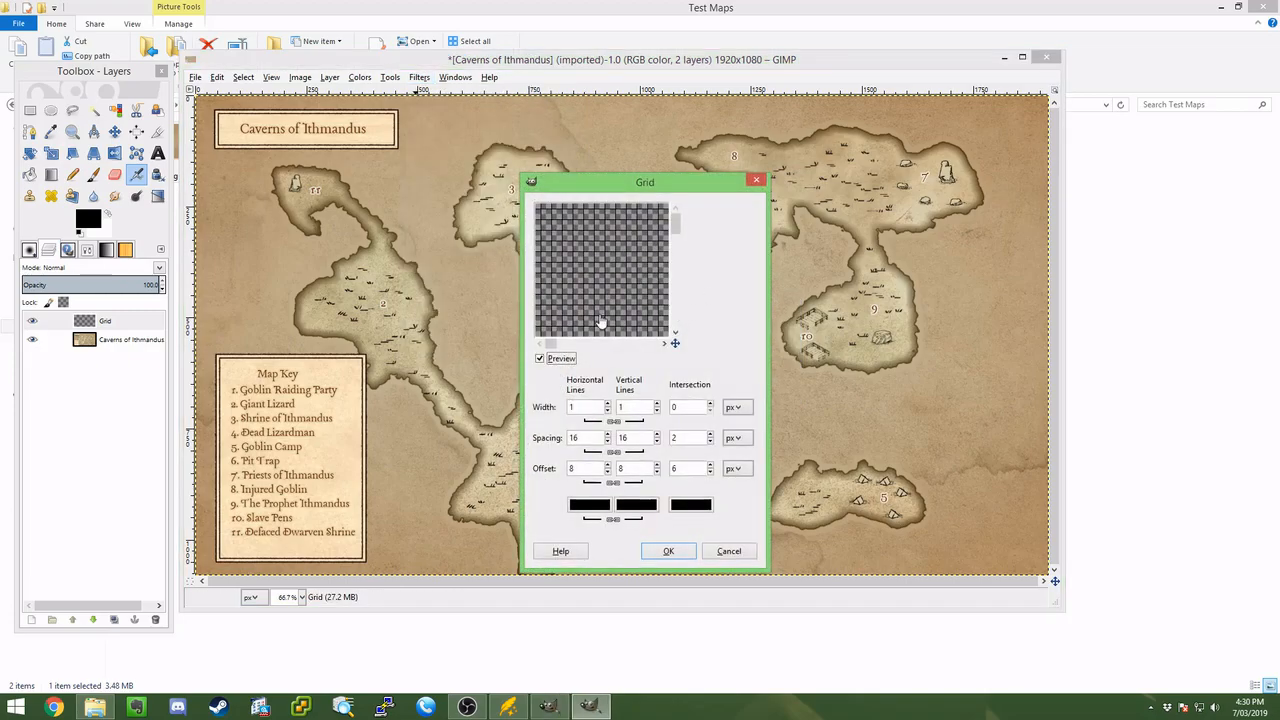
click(589, 505)
drag(598, 413, 577, 440)
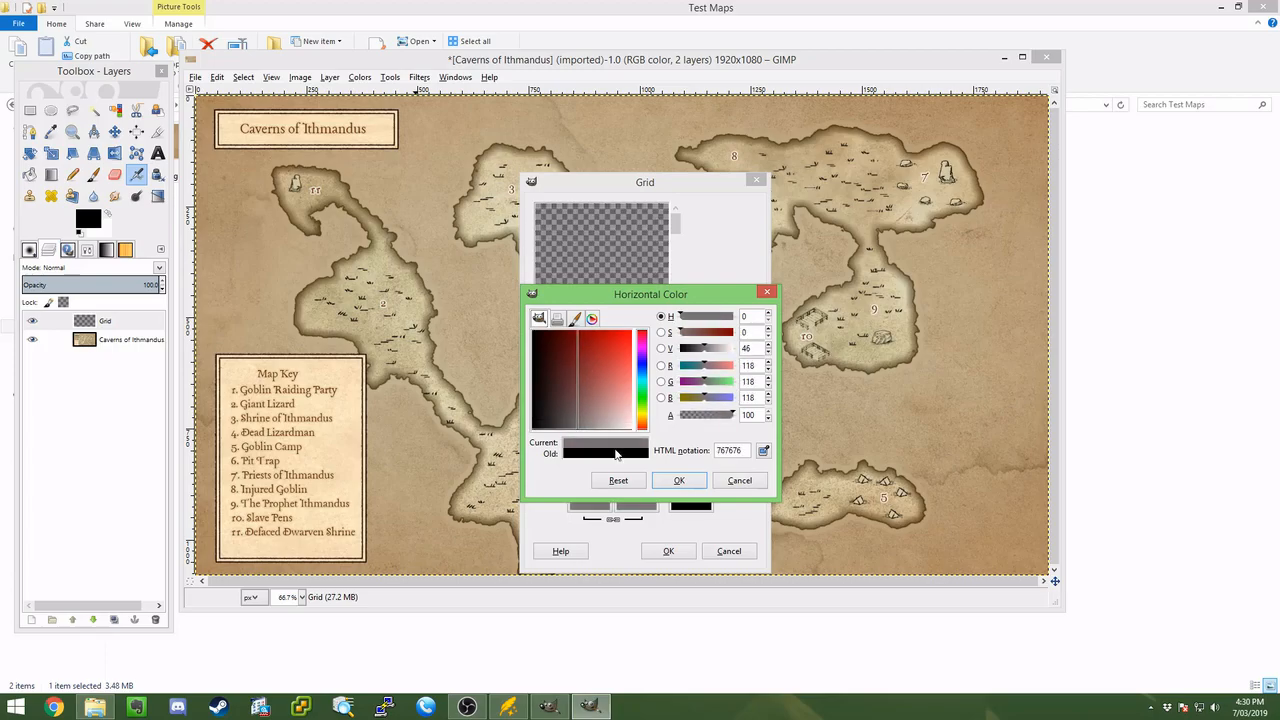
click(679, 480)
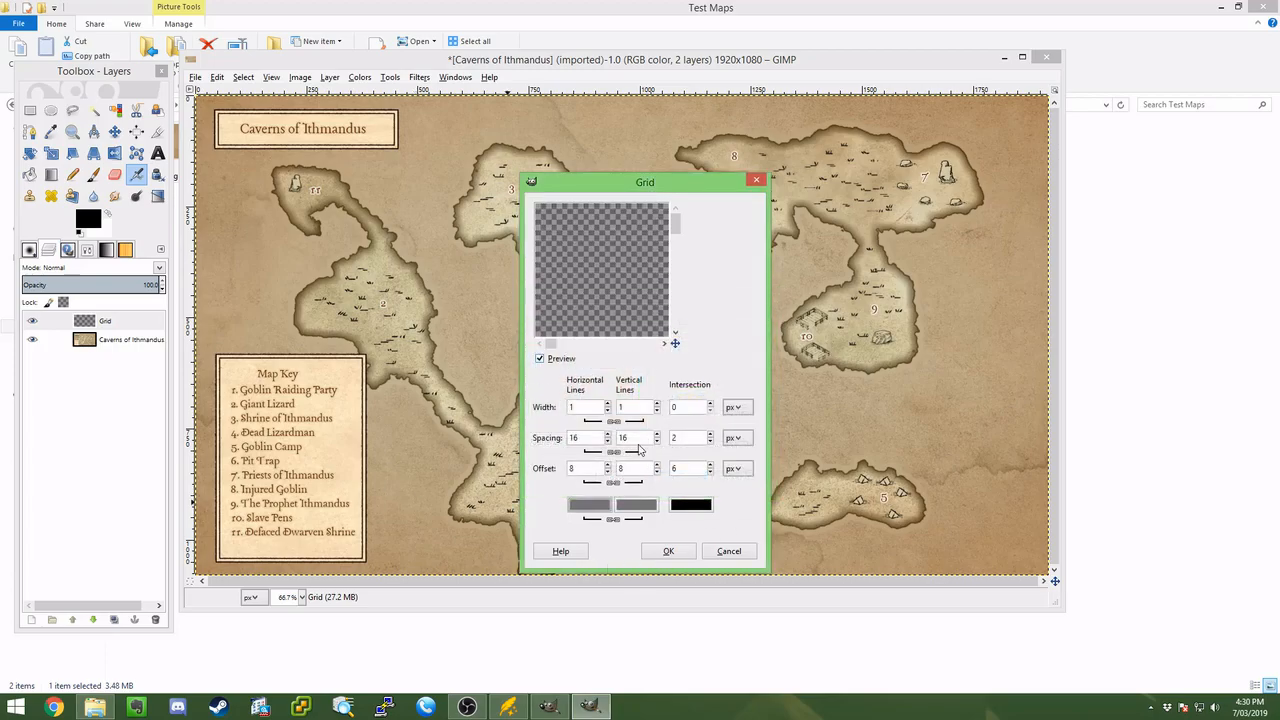
- Widen the grid's horizontal and vertical line spacing equally and render the grid onto the layer
drag(590, 440, 545, 441)
text(4)
key(Tab)
click(668, 552)
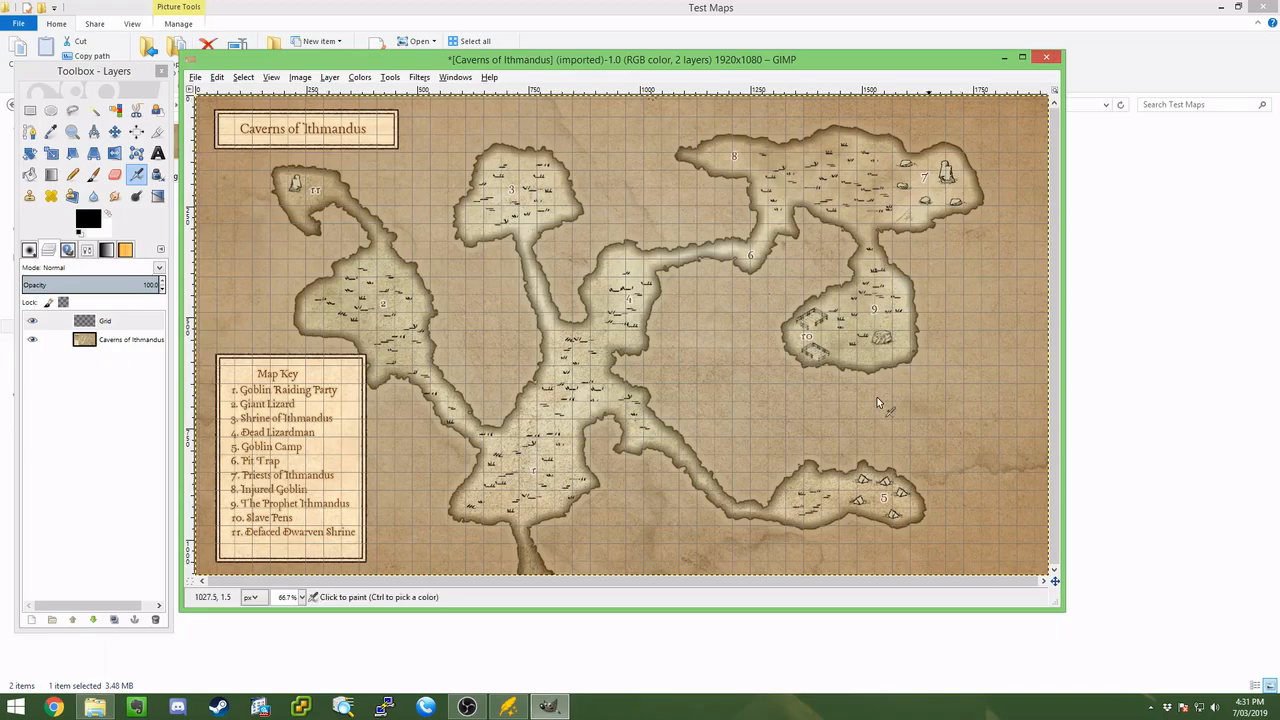
- Hide the Grid layer and fuzzy-select the cave floors on the map layer, adding chamber 5 and the central passages
click(124, 340)
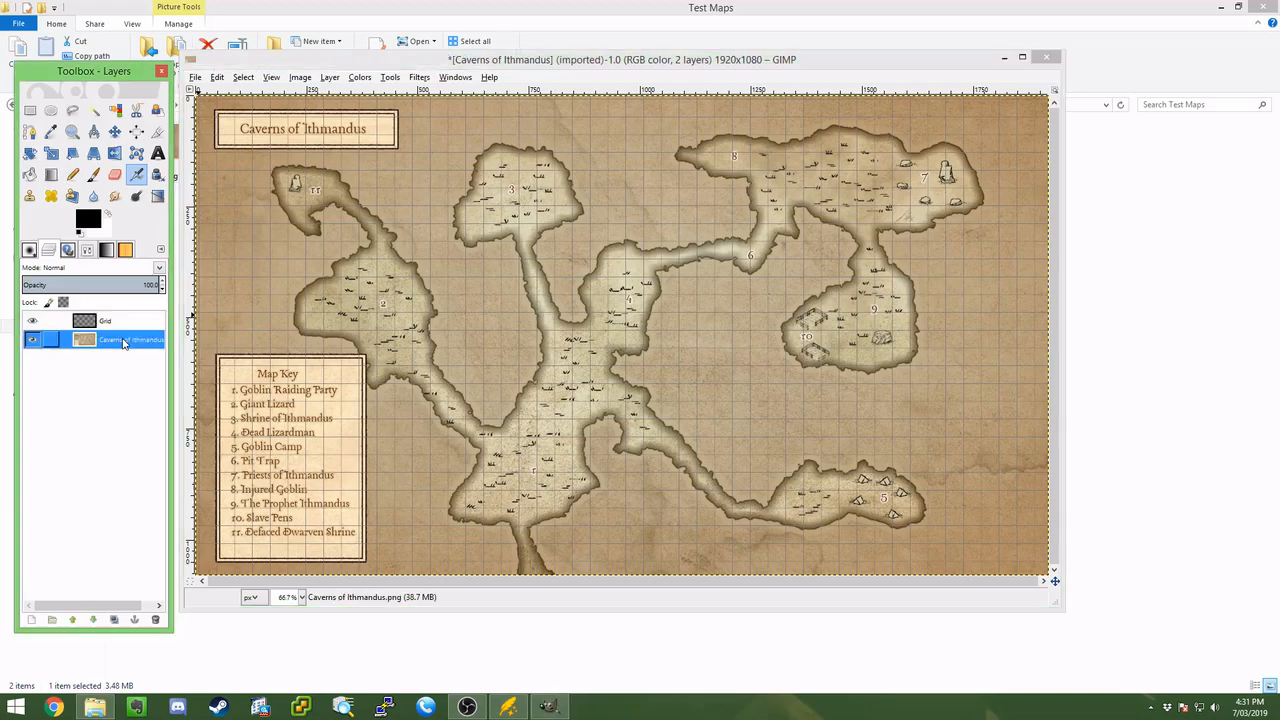
click(93, 112)
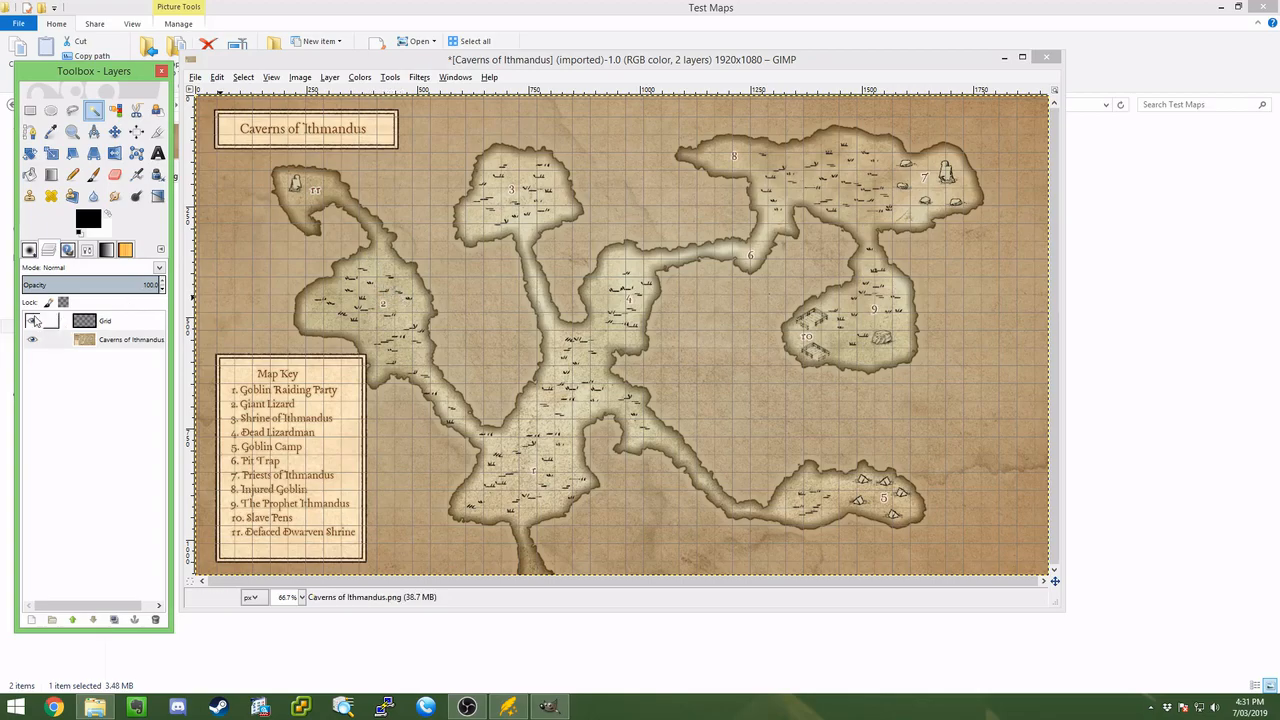
click(32, 320)
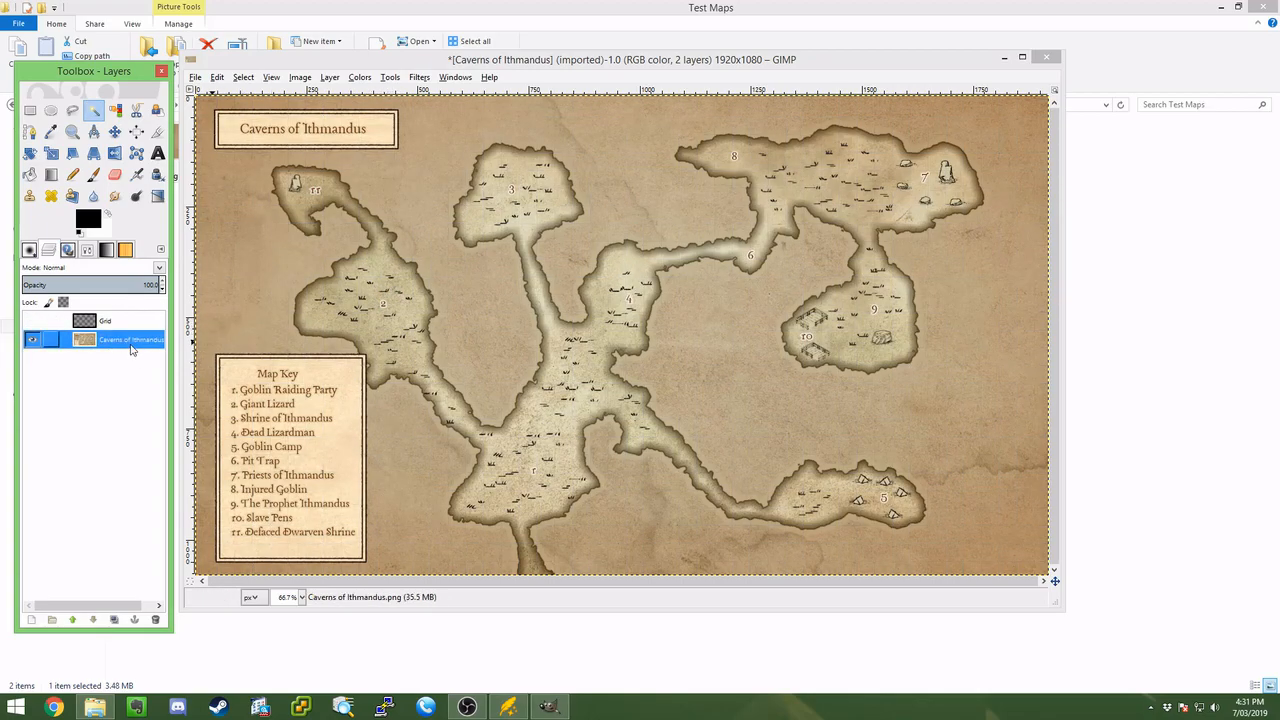
click(418, 313)
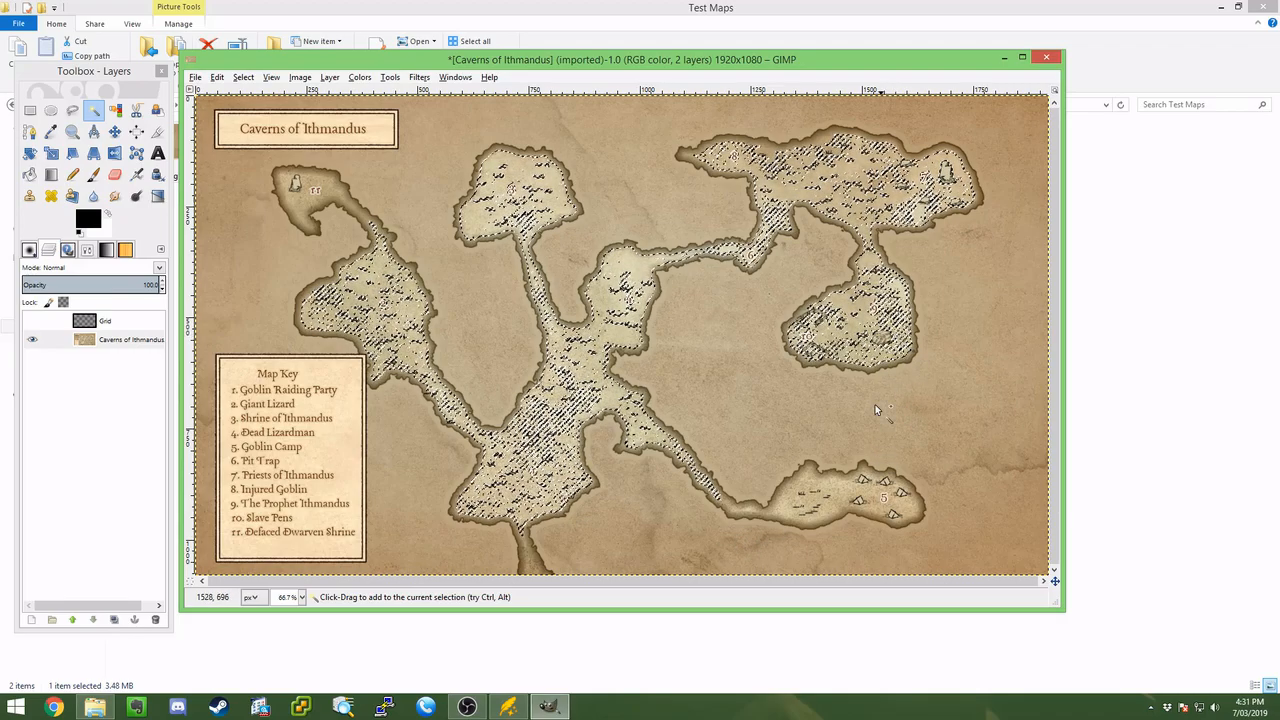
click(825, 488)
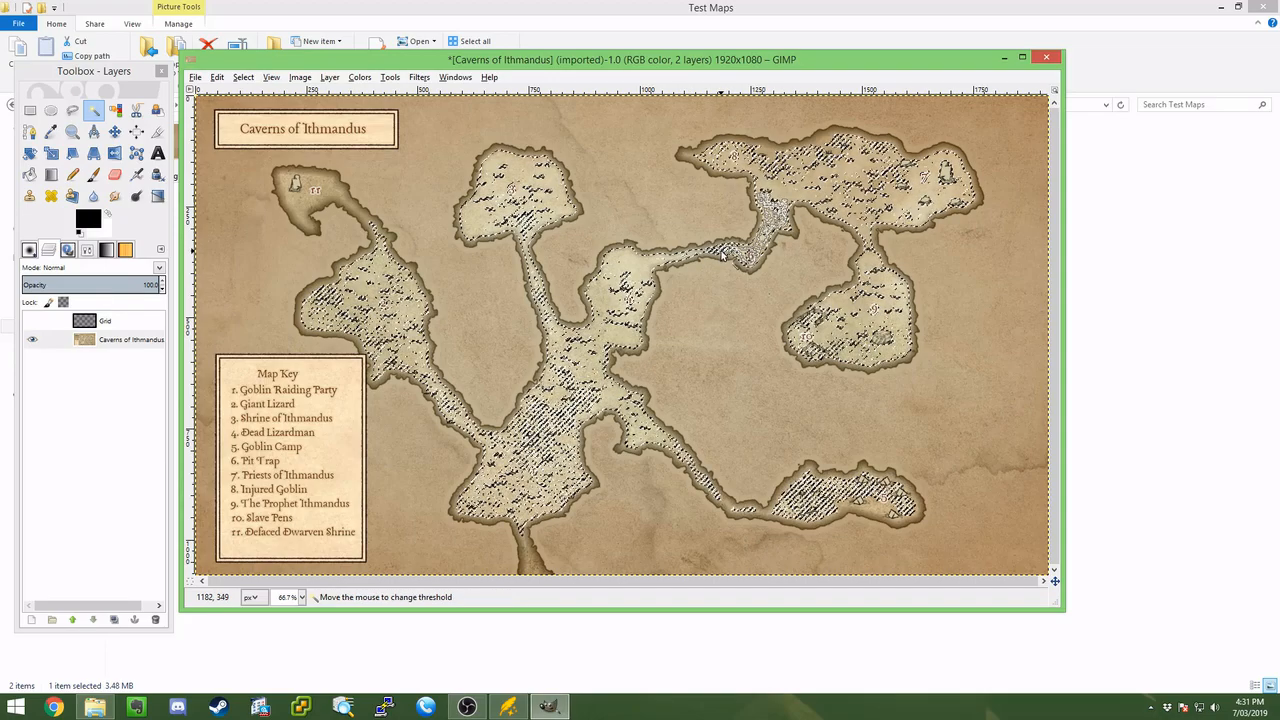
click(548, 424)
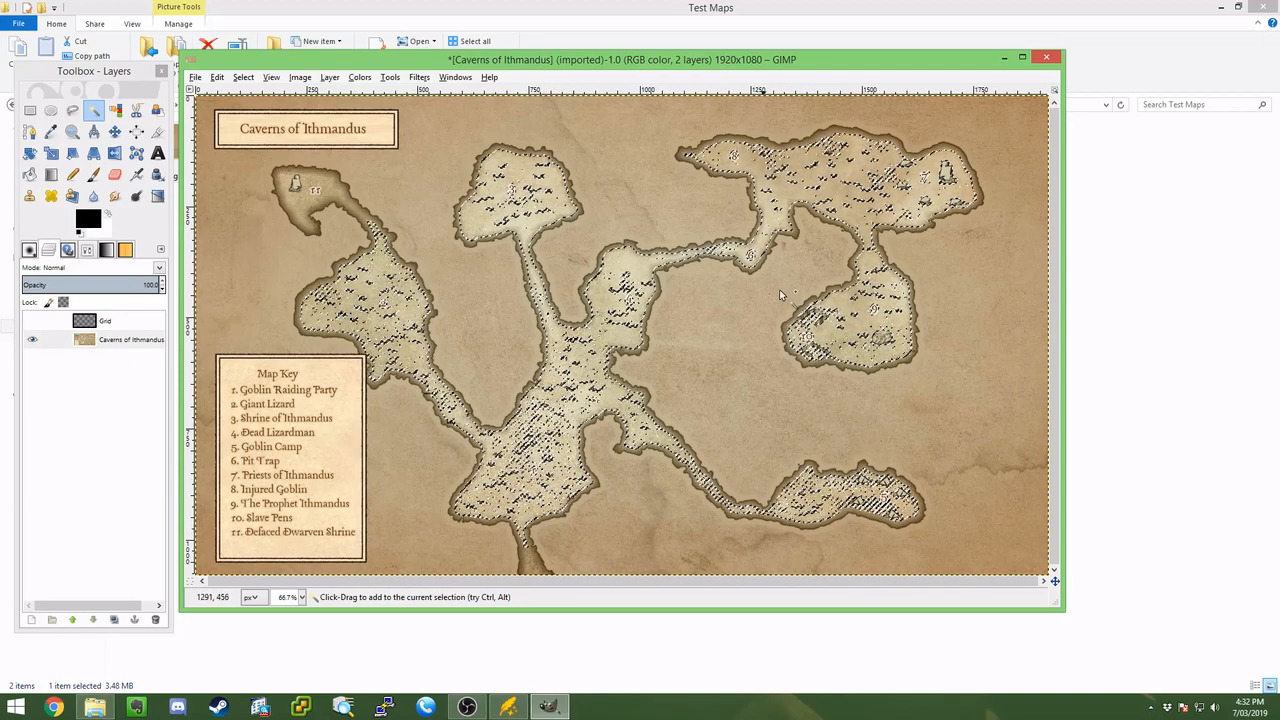
- Invert the cave-floor selection, then show the Grid layer again and make it active
click(245, 78)
click(279, 127)
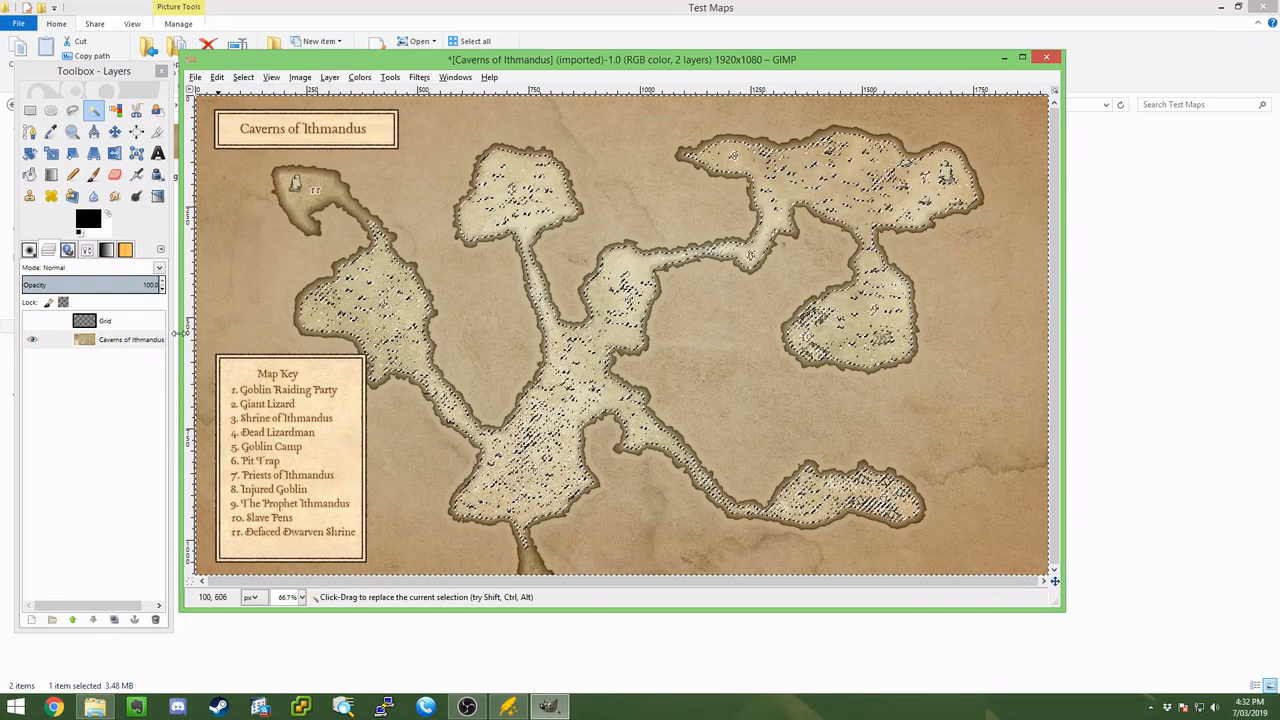
click(32, 321)
click(117, 324)
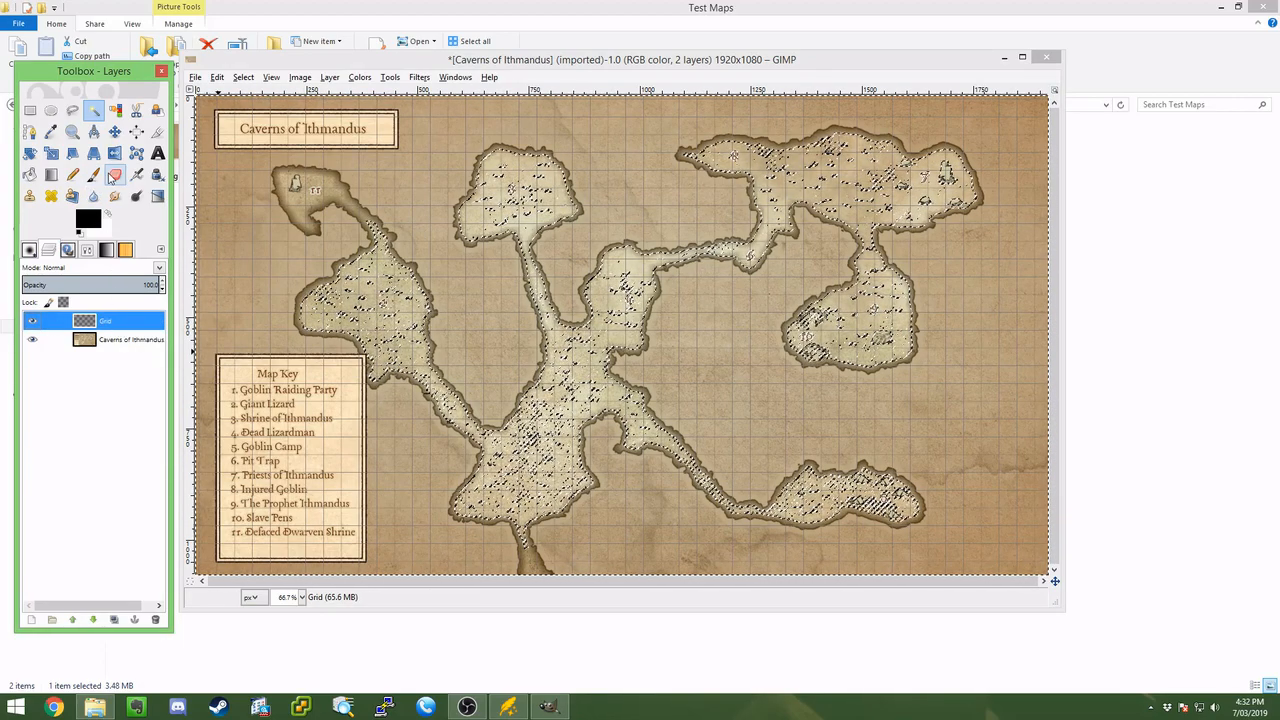
- Set up the Eraser with the Hardness 100 brush at size 400 for use on the Grid layer
click(114, 176)
click(89, 250)
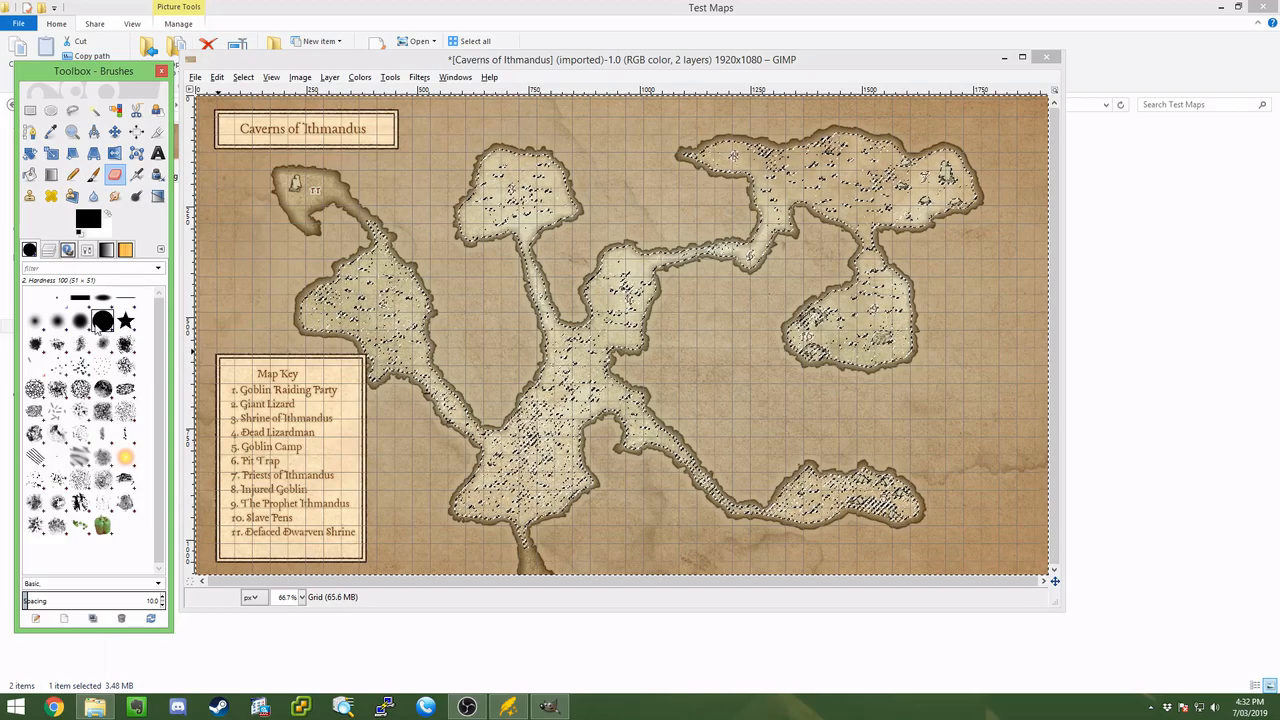
click(87, 250)
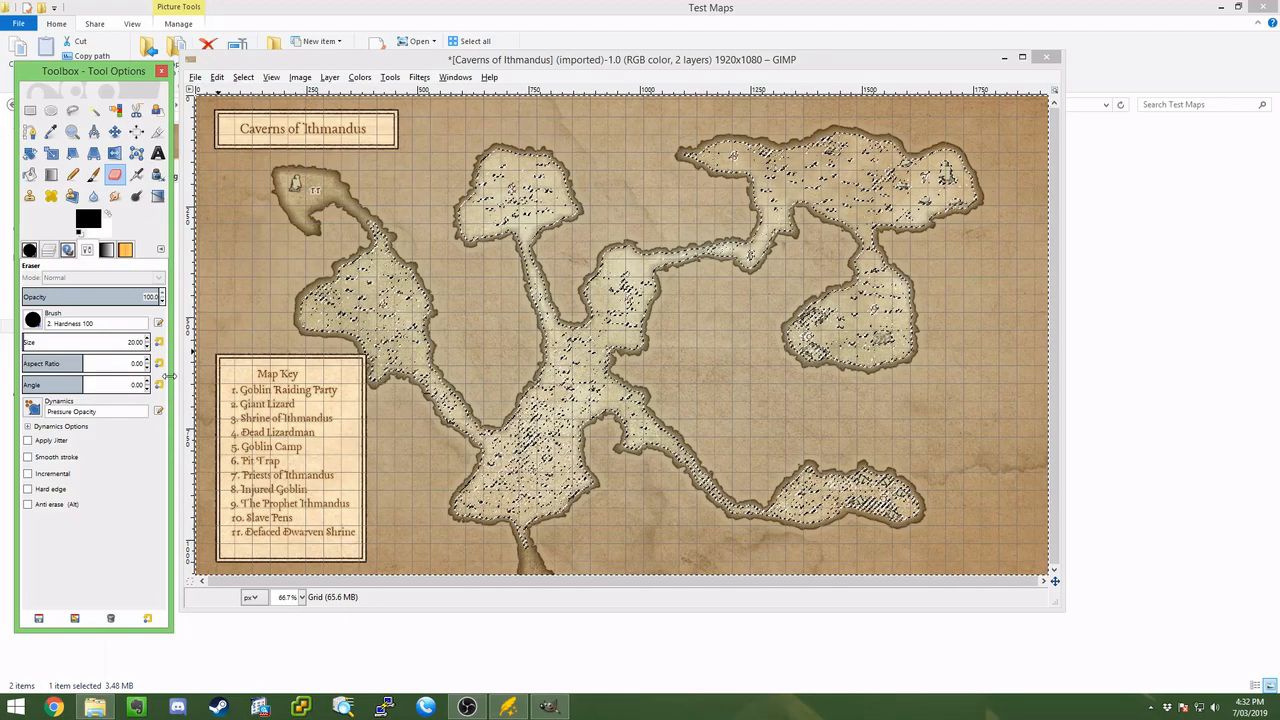
text(40)
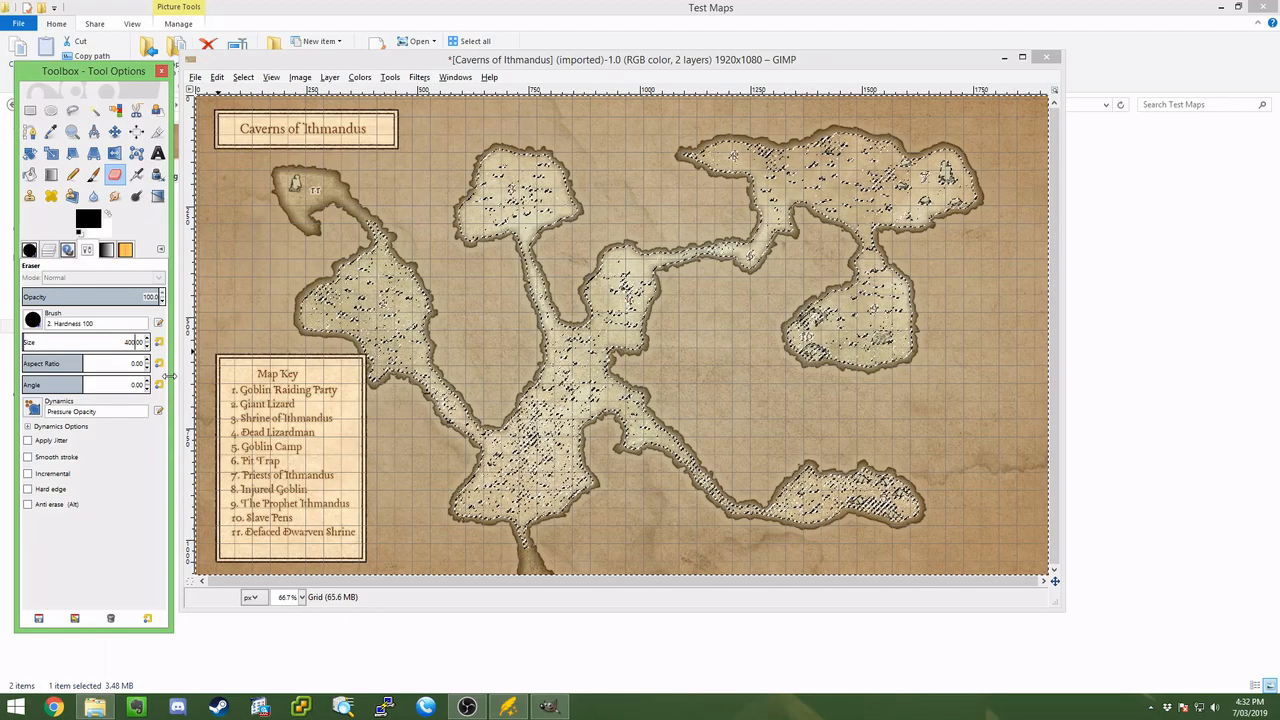
key(Return)
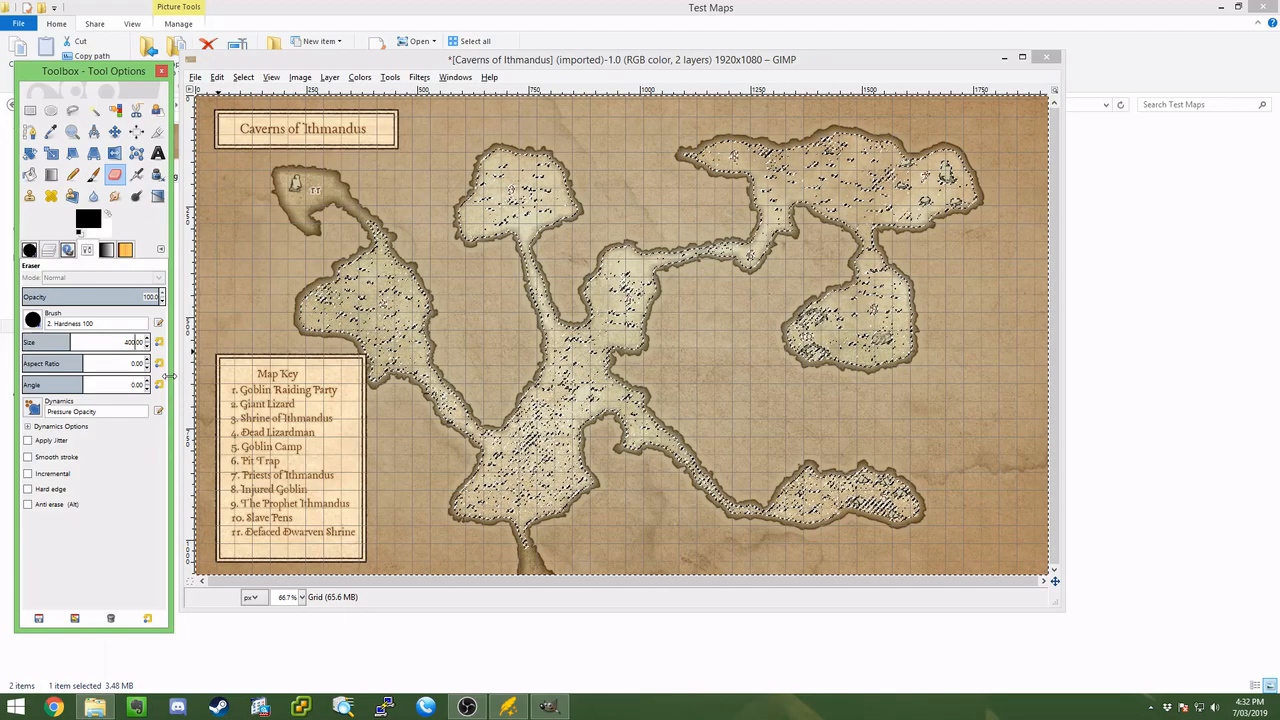
click(48, 251)
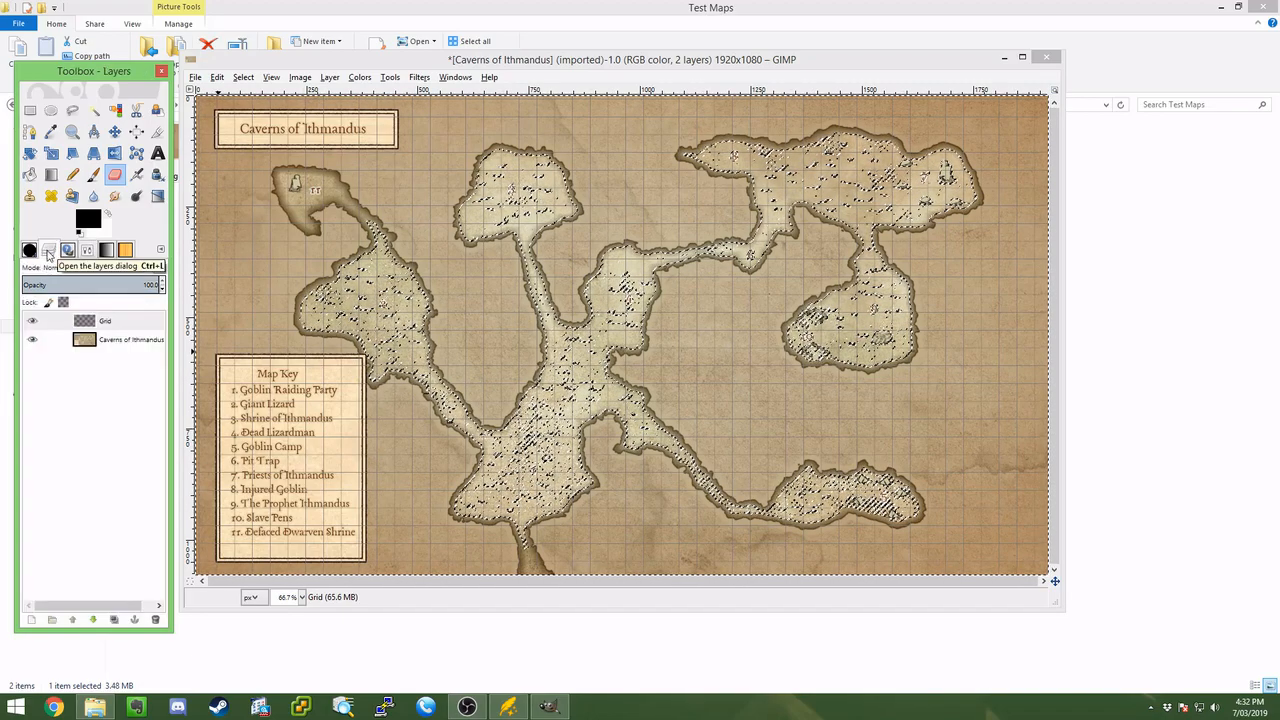
click(115, 340)
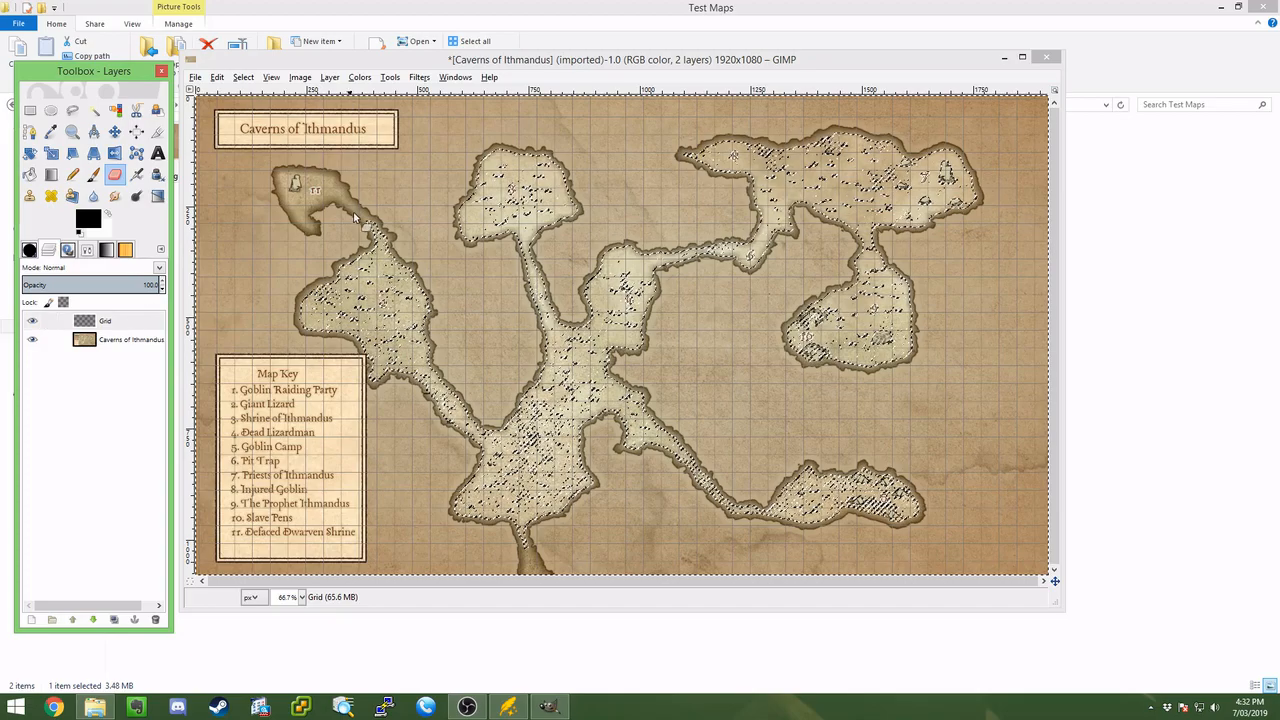
- Try to erase the grid lines outside the cave floors across the whole map on the Grid layer
click(248, 145)
mouse_move(423, 152)
mouse_down()
mouse_move(746, 169)
mouse_move(1025, 137)
mouse_up()
mouse_move(693, 245)
mouse_down()
mouse_move(455, 274)
mouse_move(288, 306)
mouse_up()
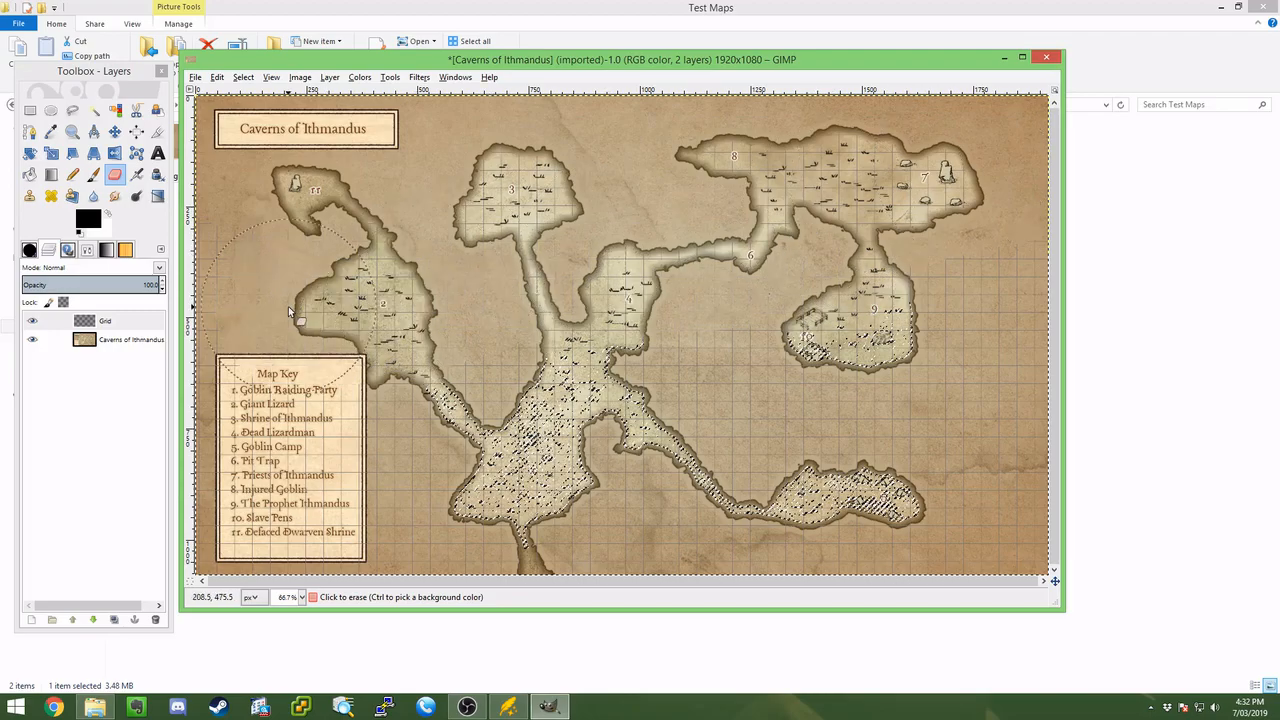
mouse_move(1022, 336)
mouse_down()
mouse_move(980, 420)
mouse_move(799, 503)
mouse_up()
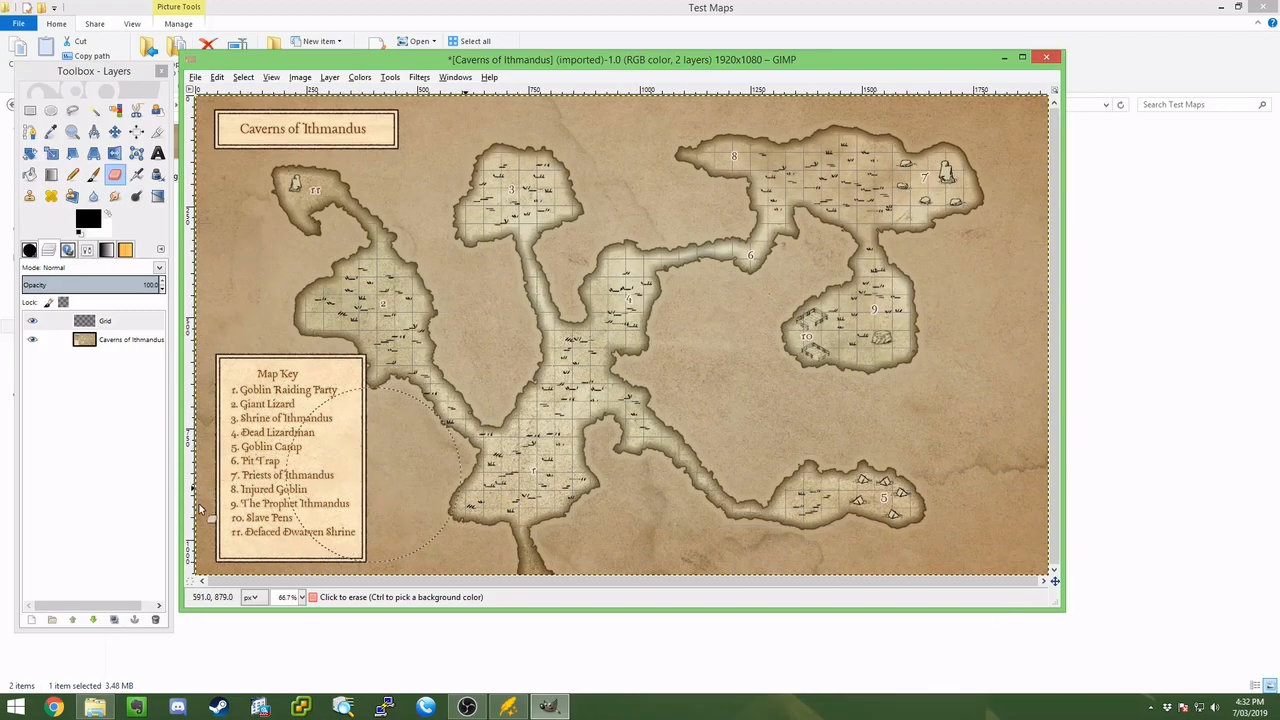
drag(886, 457, 694, 458)
drag(366, 155, 320, 193)
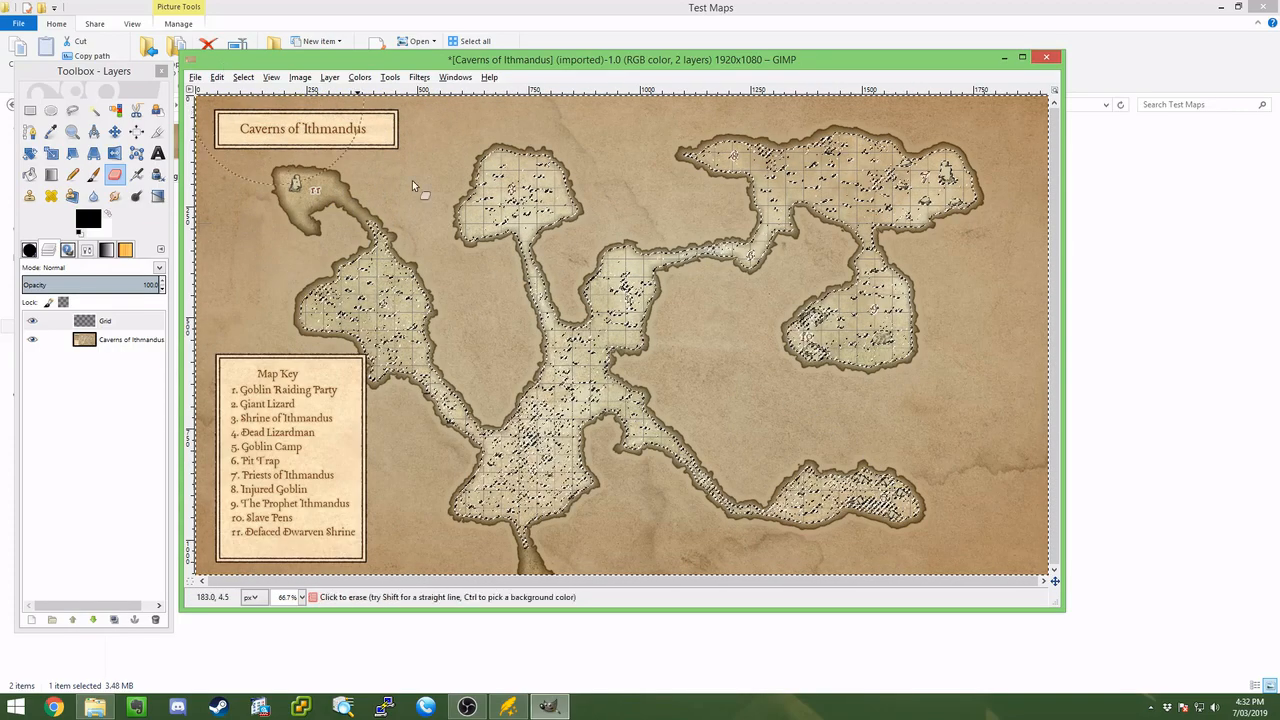
- Drop the selection, then undo that and the erasing of the grid lines
click(243, 77)
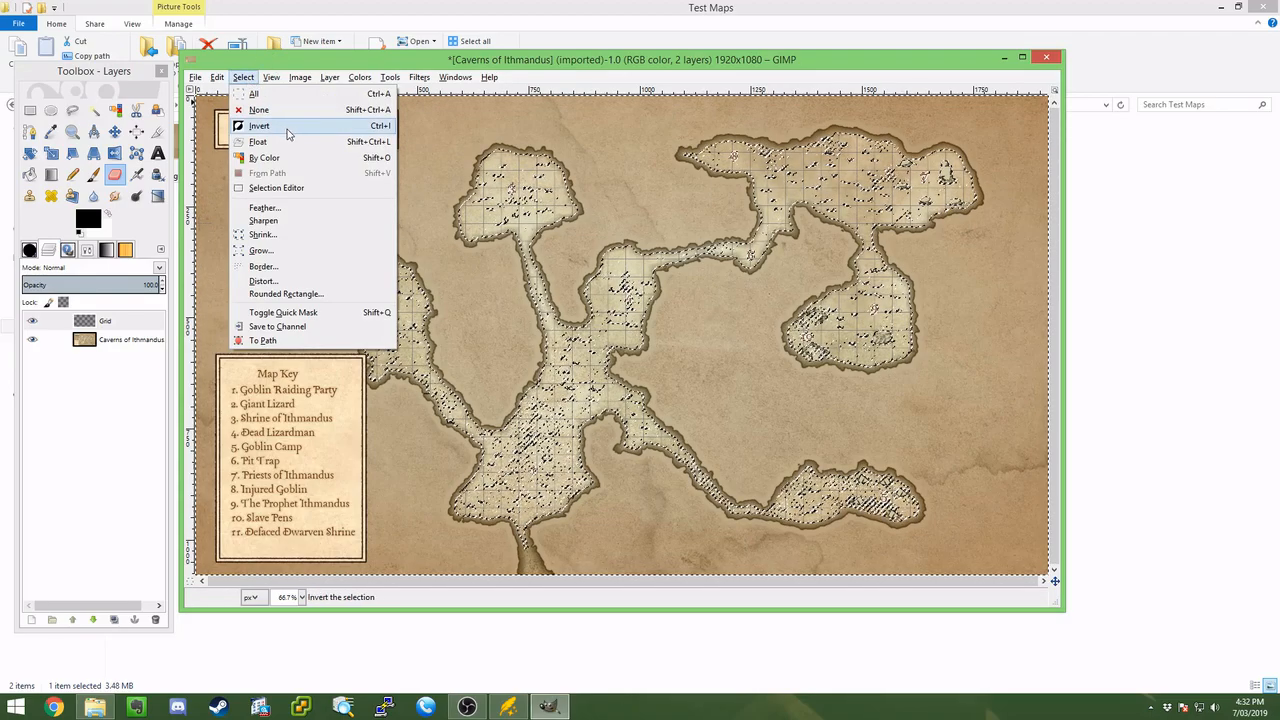
click(290, 125)
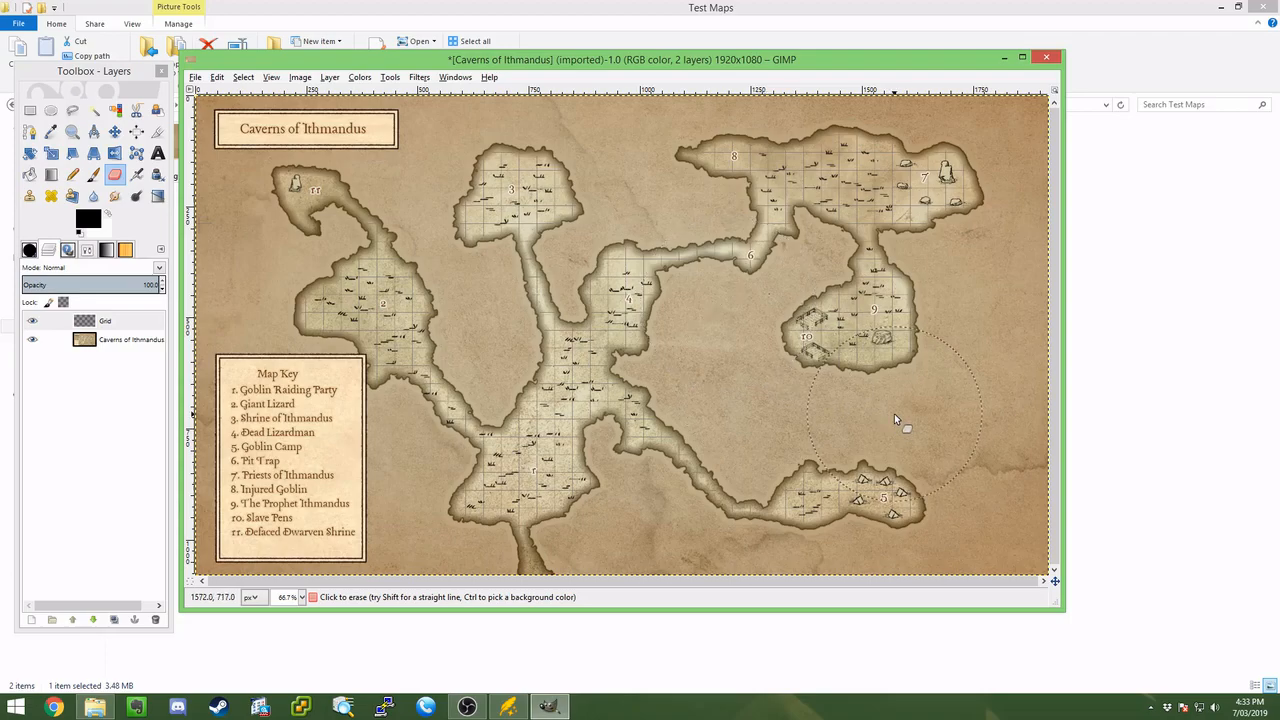
key(ctrl+z)
key(ctrl+z)
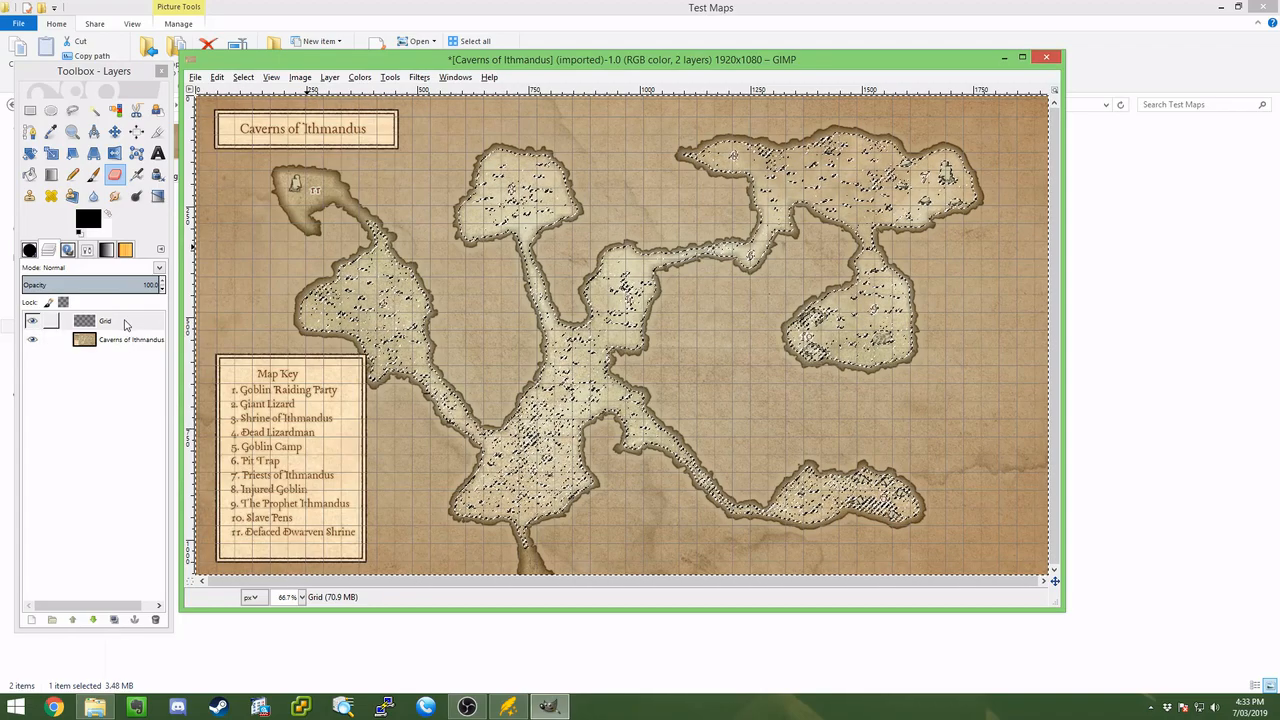
- Hide the Grid layer, activate the map layer and use Fuzzy Select to subtract chamber 11's floor from the selection
click(33, 320)
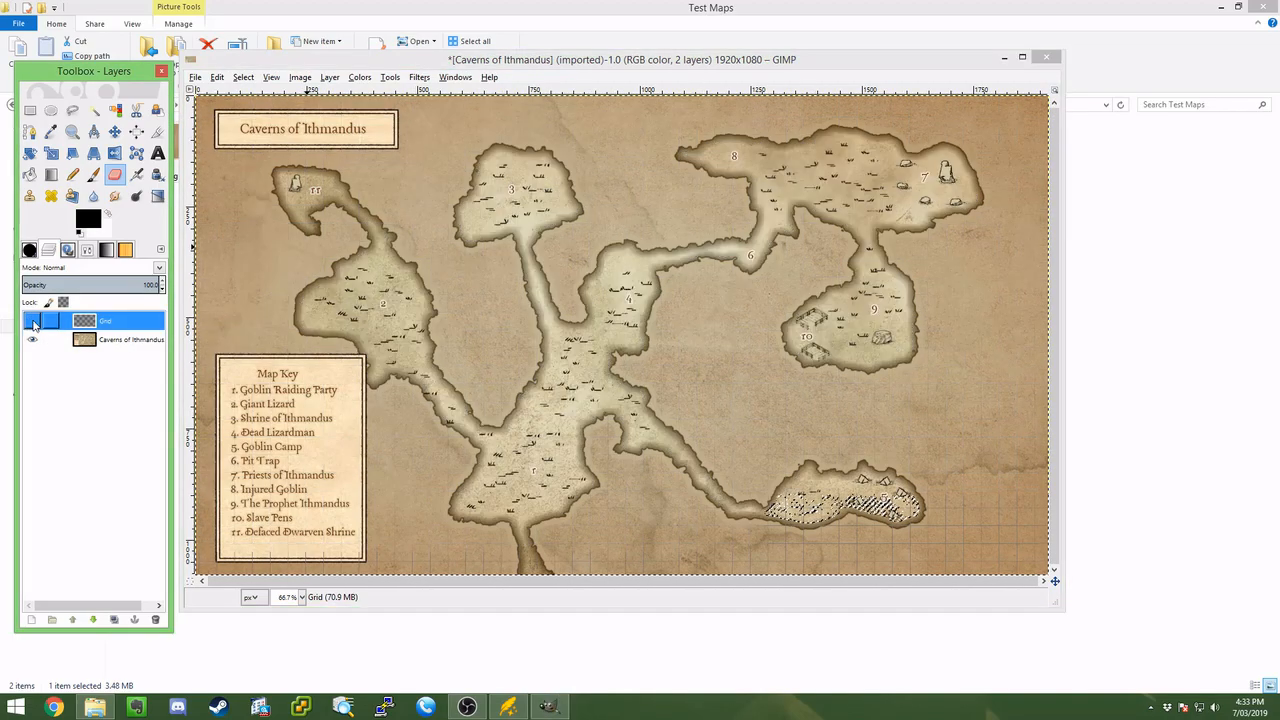
click(120, 340)
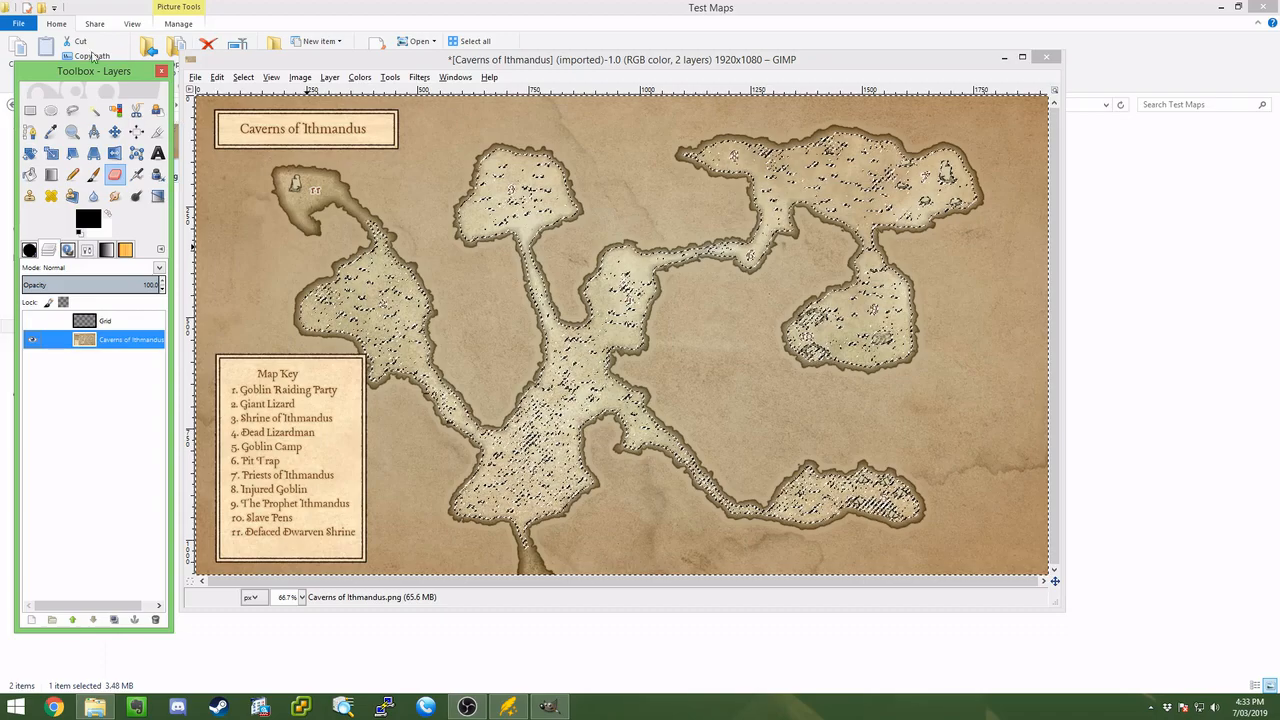
click(93, 110)
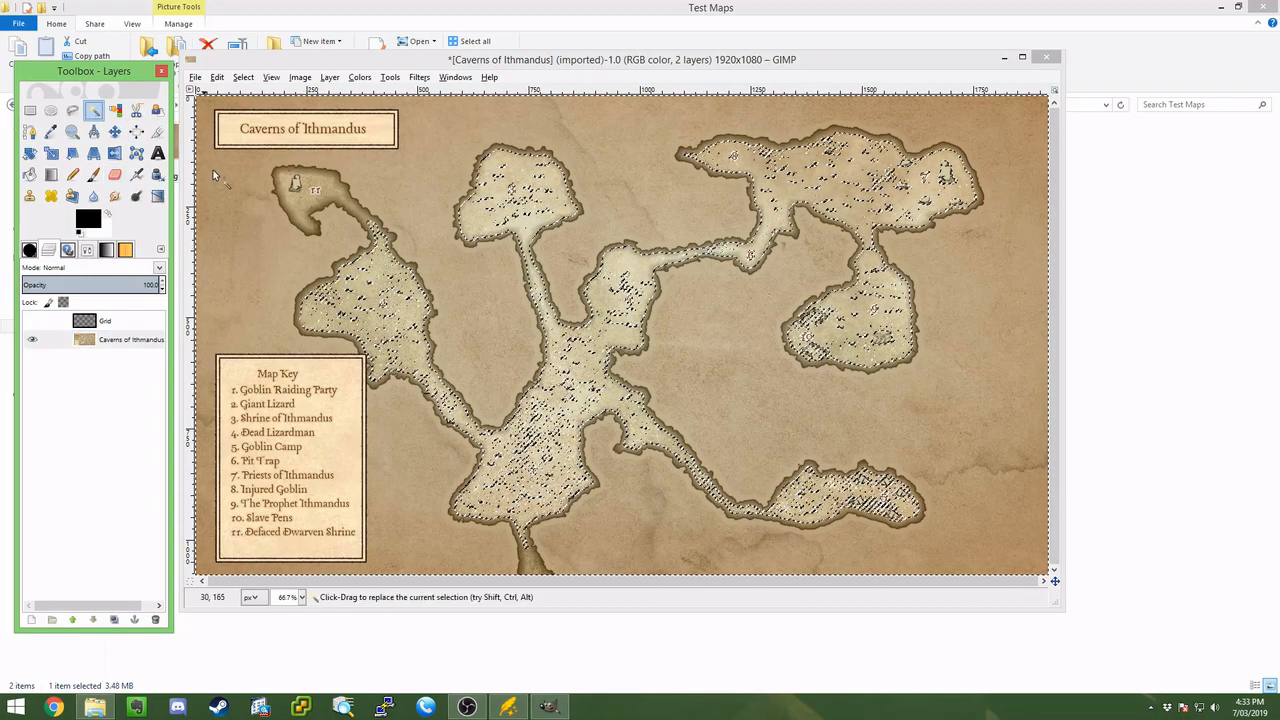
ctrl+click(326, 190)
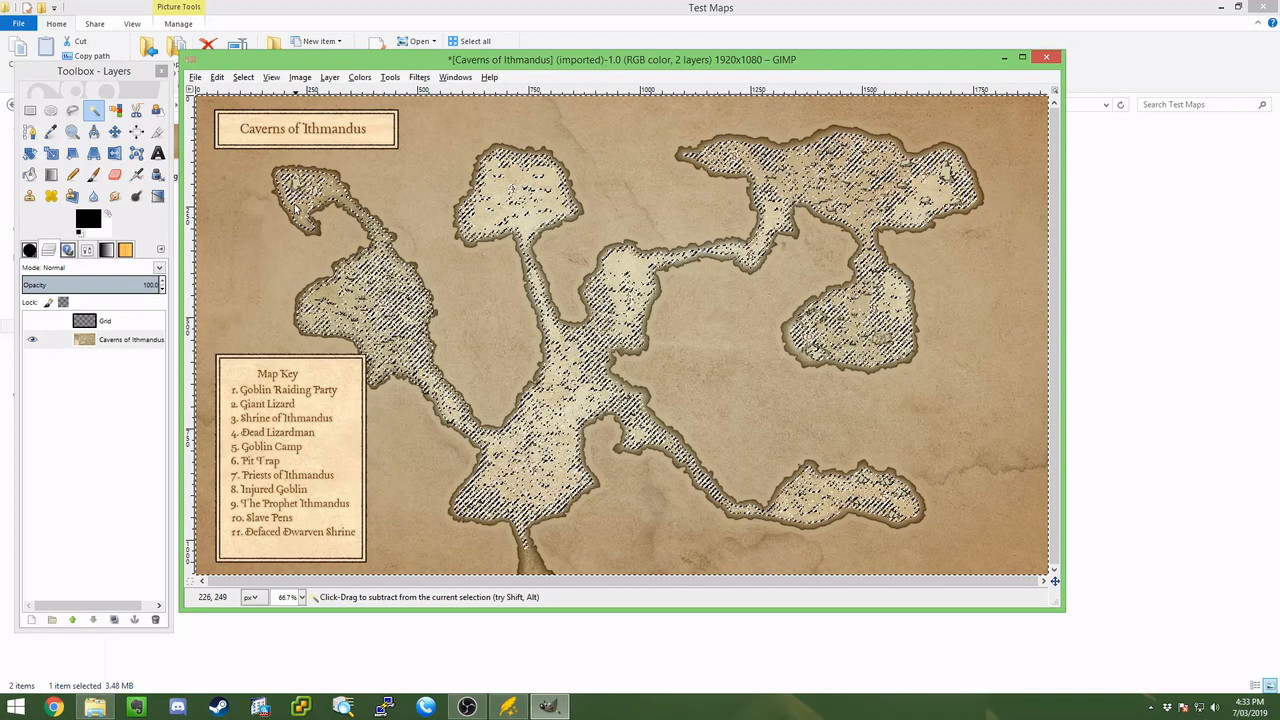
ctrl+click(298, 198)
ctrl+click(606, 322)
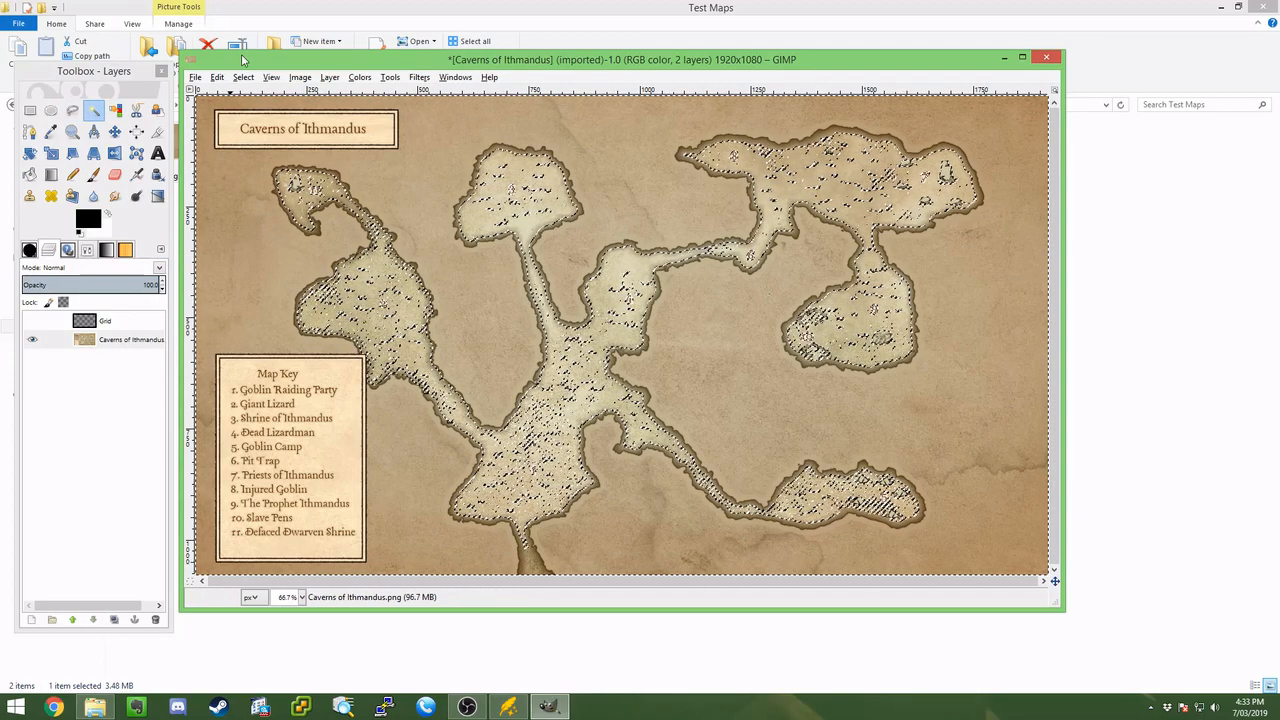
- Invert the selection, then show the Grid layer again and make it active
click(216, 78)
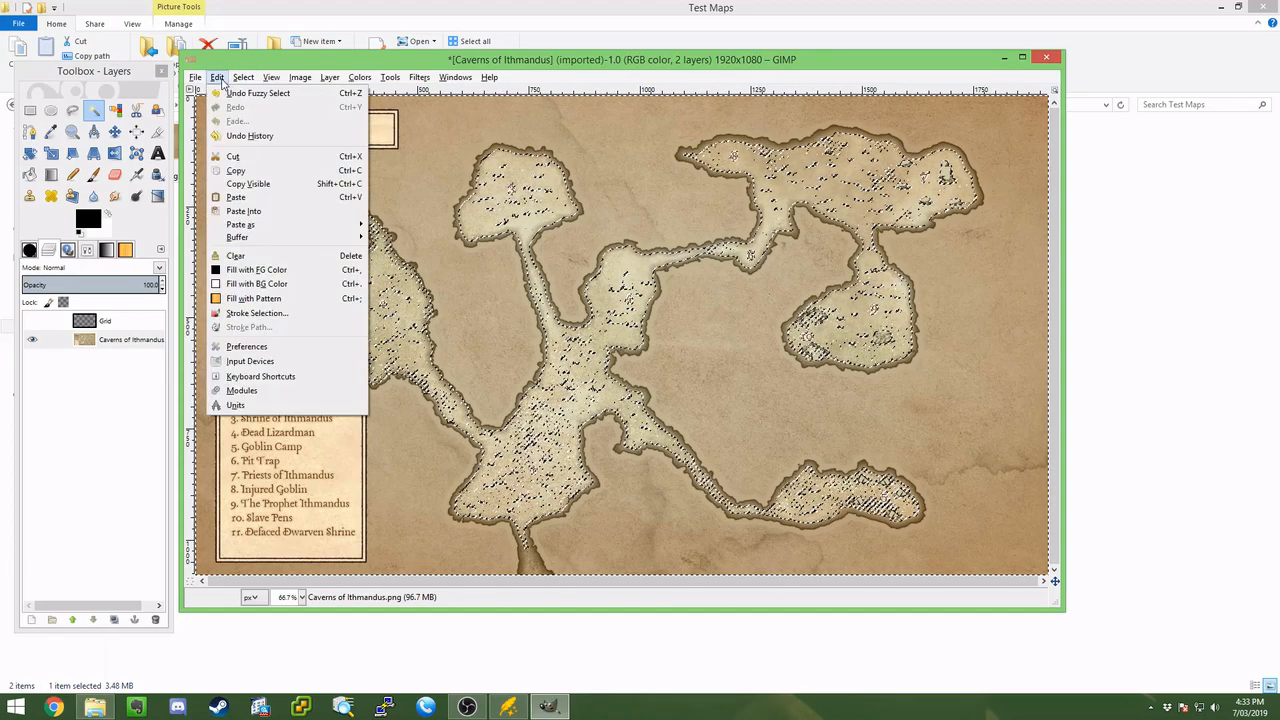
mouse_move(245, 80)
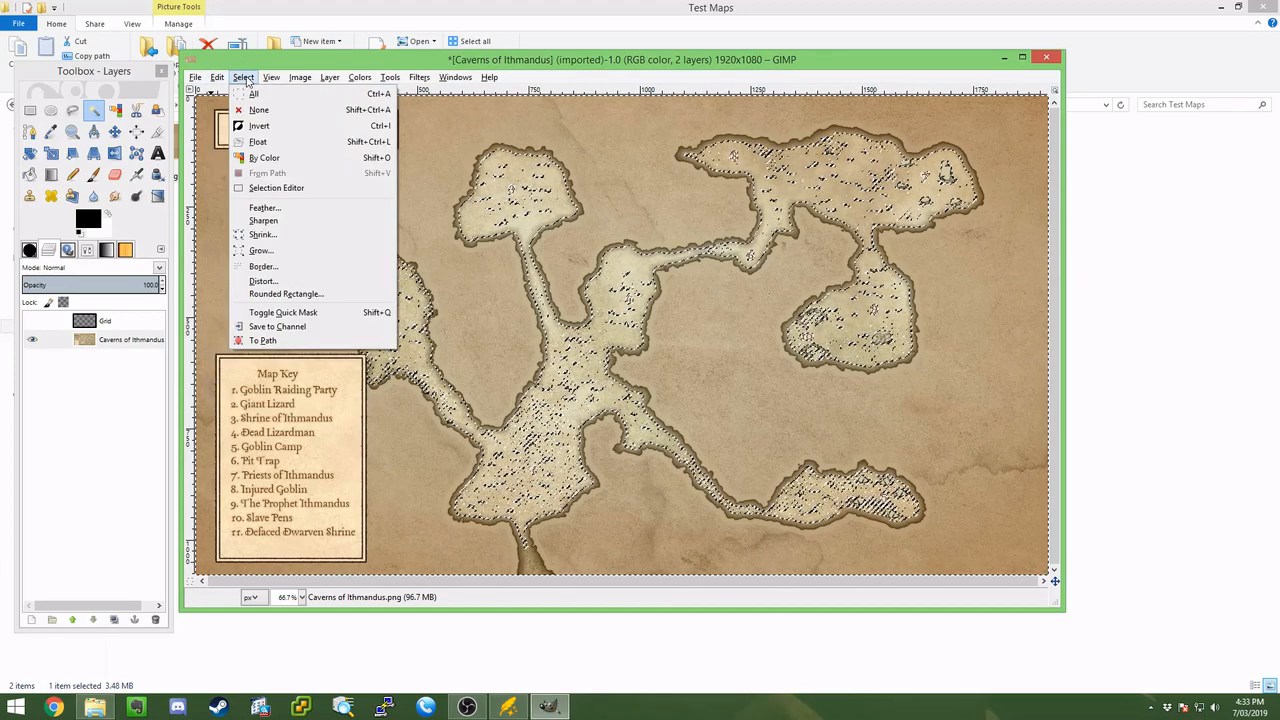
click(273, 127)
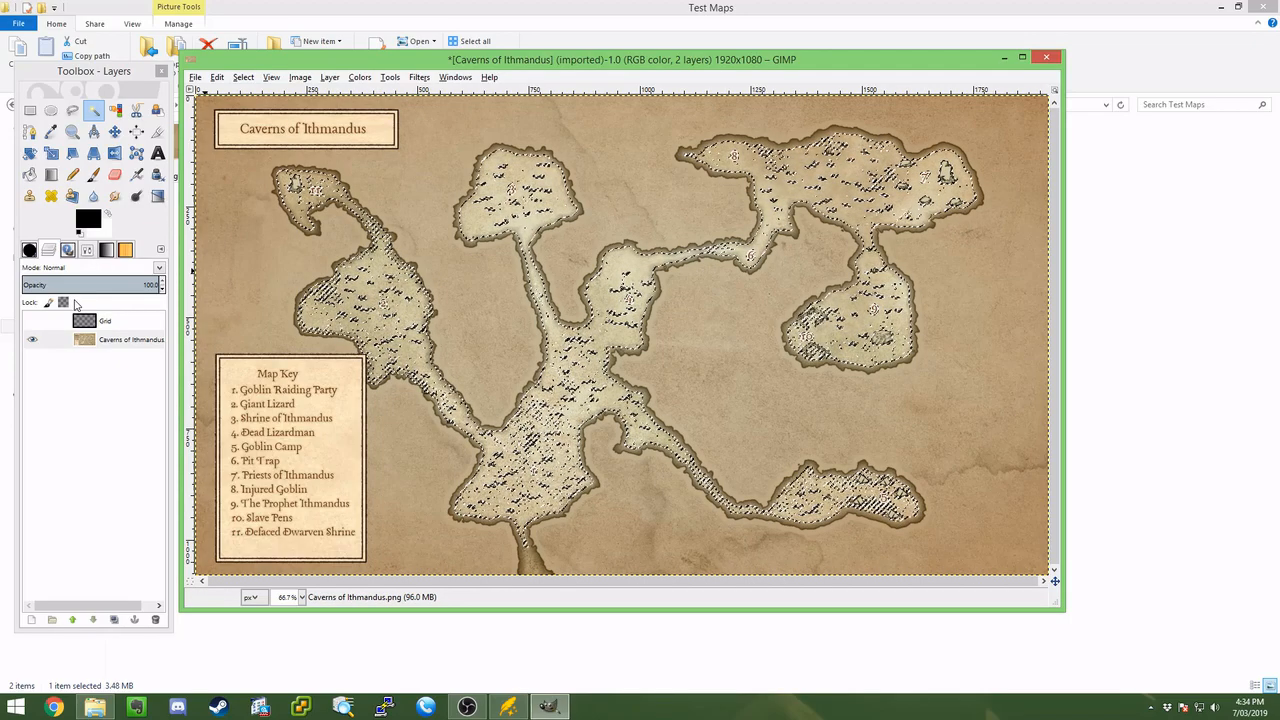
click(32, 320)
click(105, 320)
- Erase all grid lines outside the cave floors on the Grid layer, including over the title and map key, and deselect everything
click(114, 174)
click(333, 154)
drag(319, 171, 244, 139)
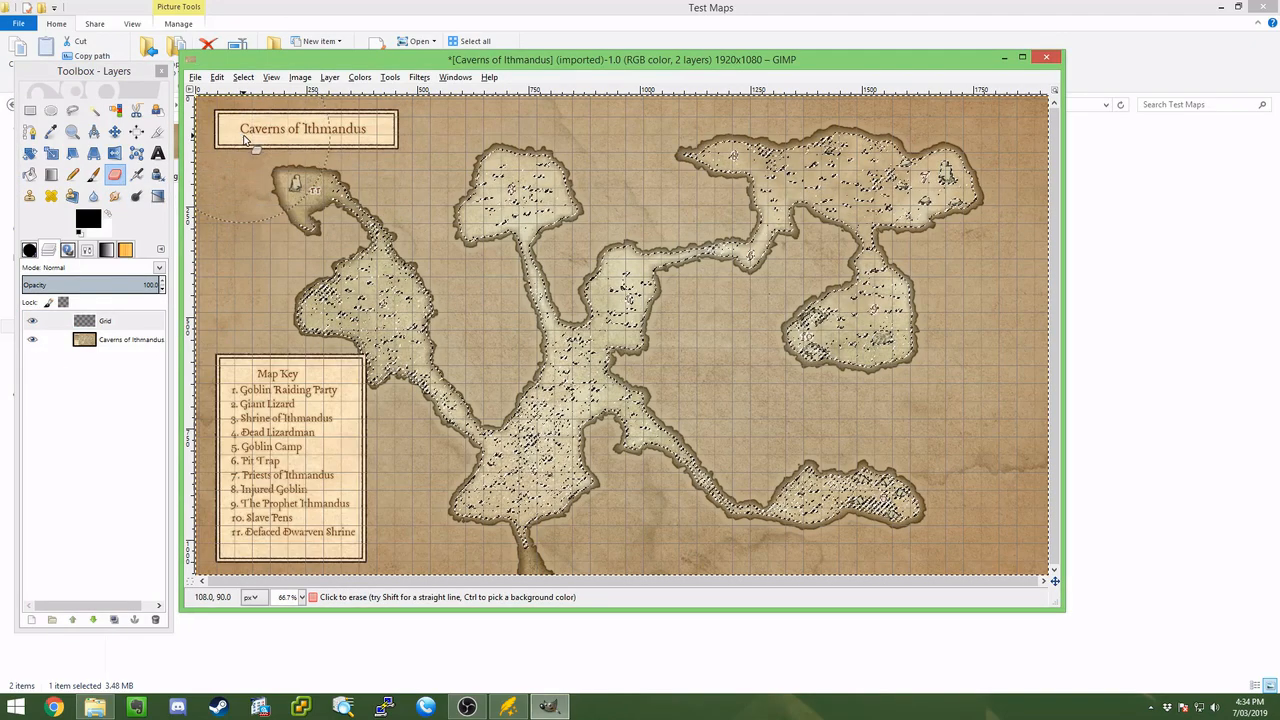
drag(366, 139, 252, 259)
drag(481, 210, 380, 150)
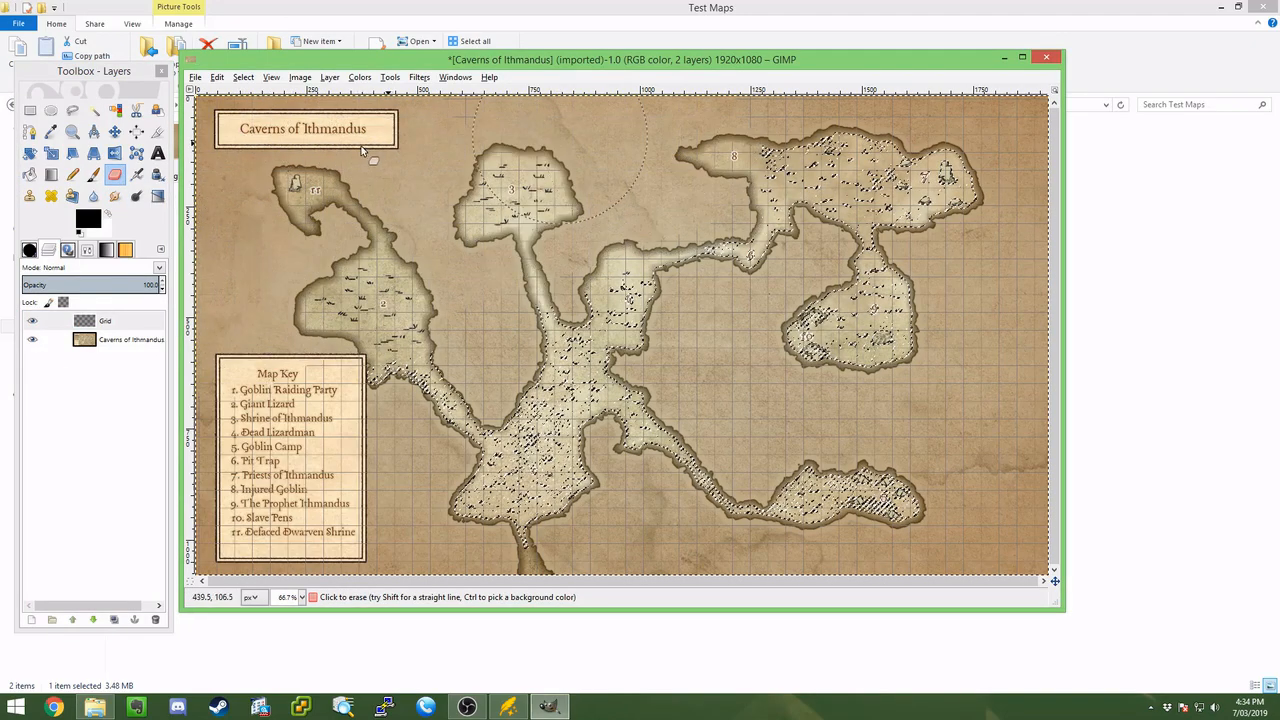
mouse_move(903, 254)
mouse_down()
mouse_move(980, 399)
mouse_move(1059, 210)
mouse_up()
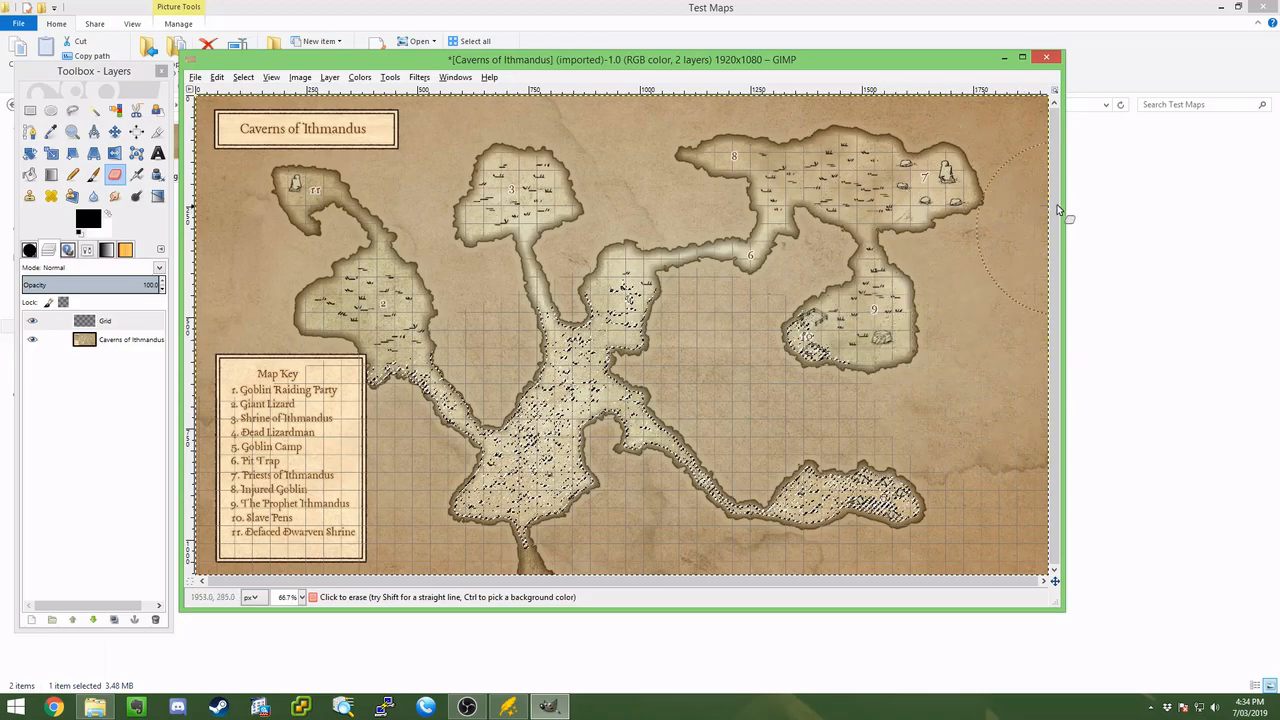
mouse_move(990, 525)
mouse_down()
mouse_move(652, 560)
mouse_move(474, 538)
mouse_move(293, 556)
mouse_up()
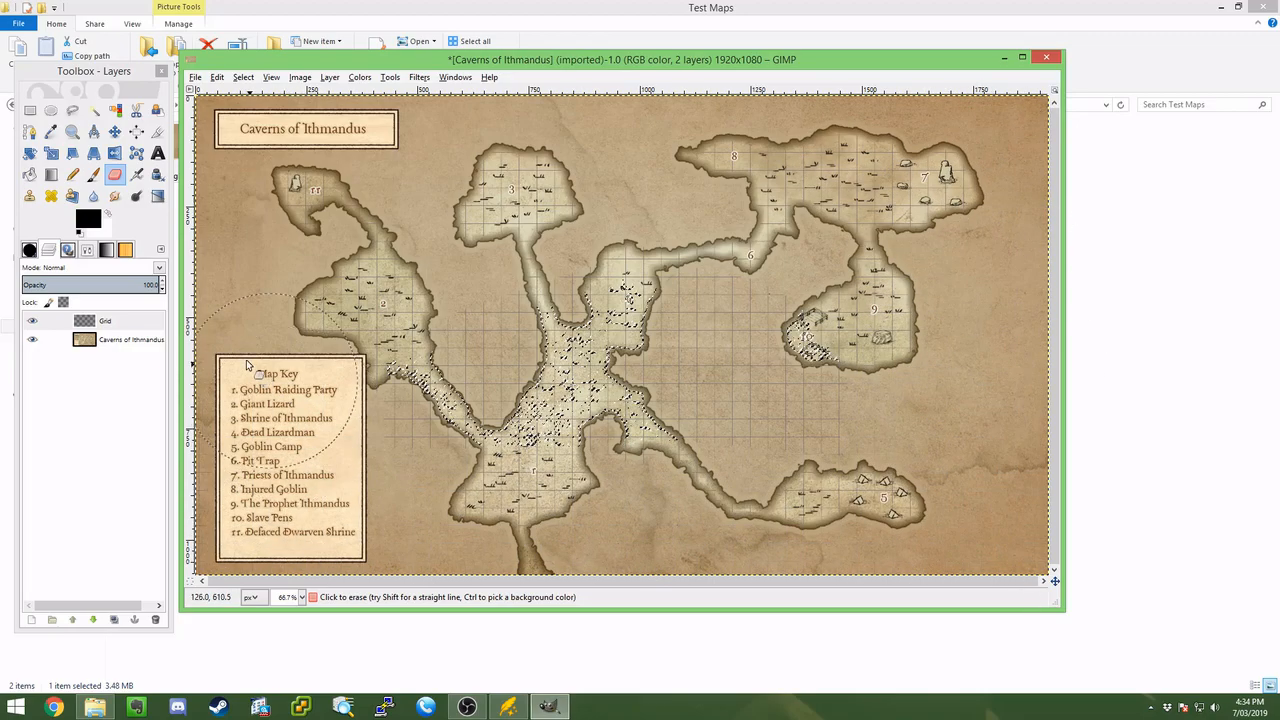
drag(455, 313, 869, 454)
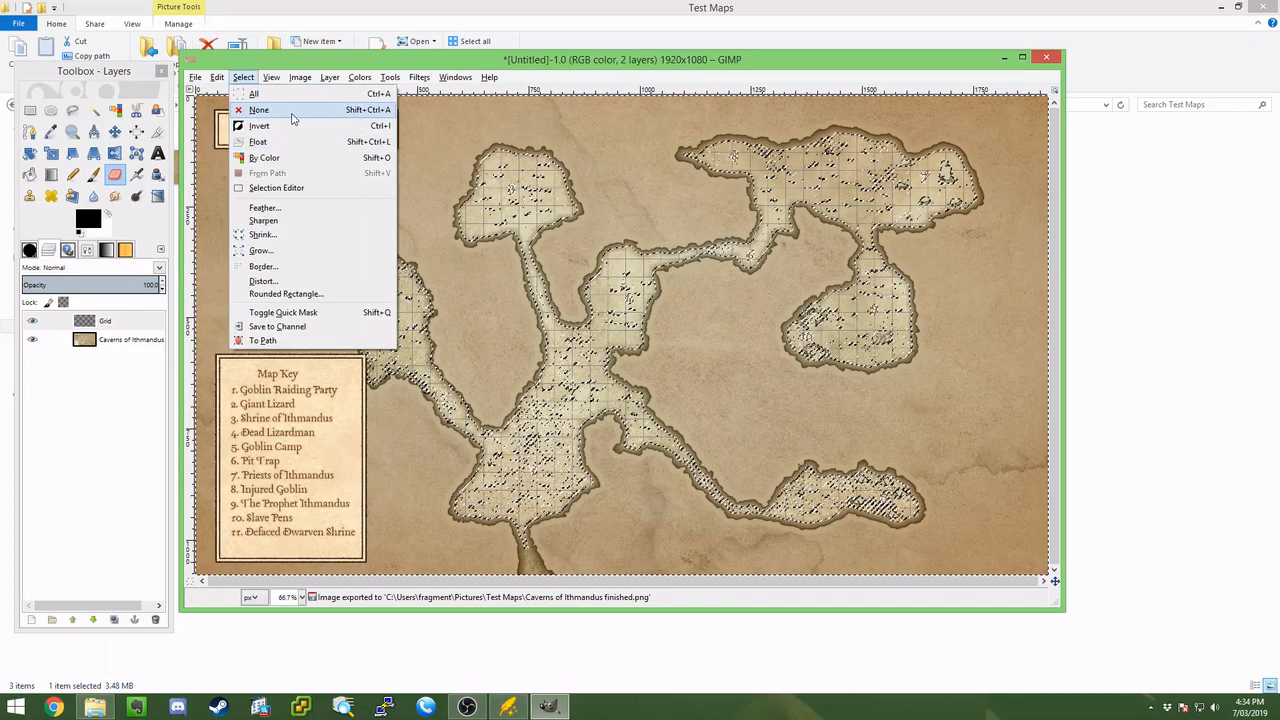
click(285, 101)
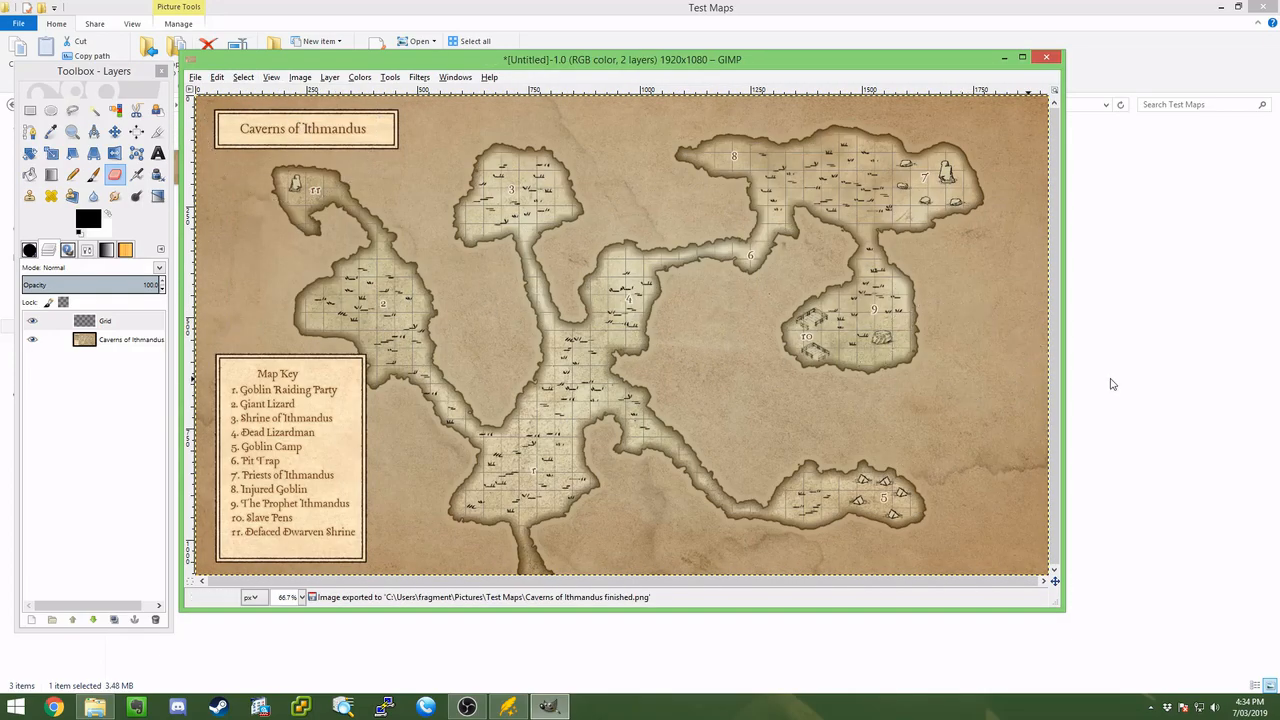